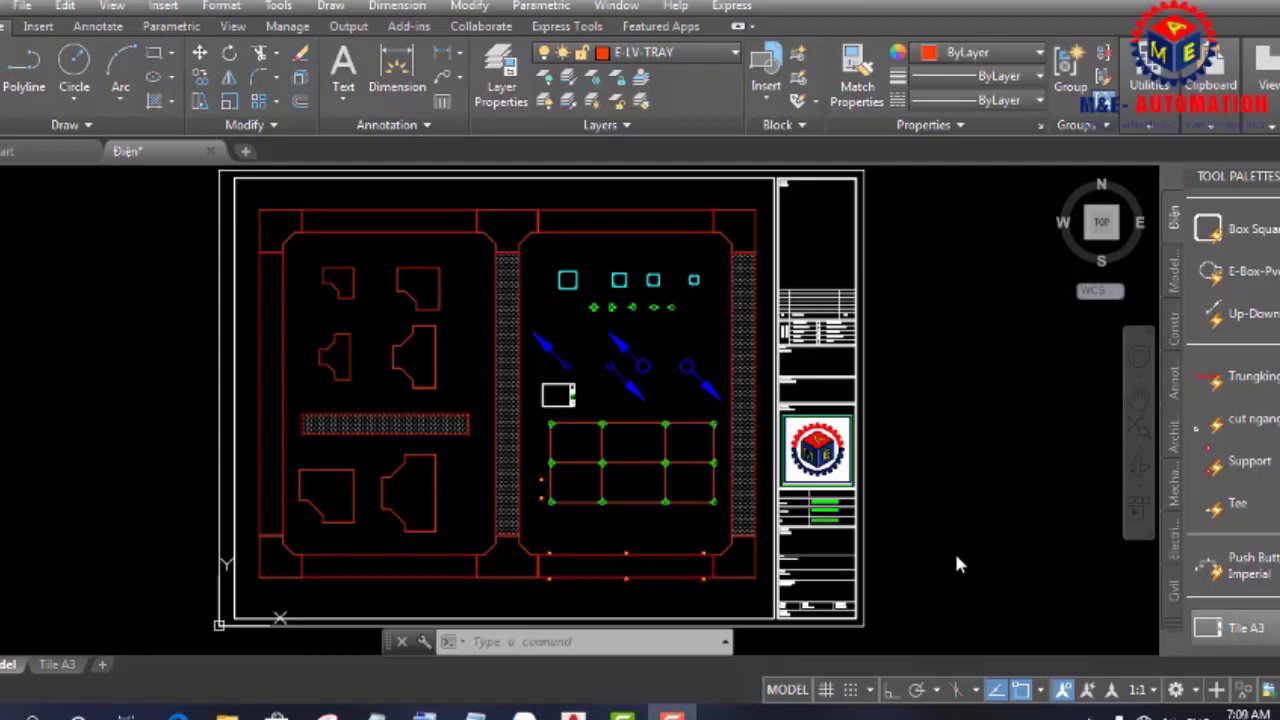
# - Focus the AutoCAD drawing window so only the electrical panel sheet stays in view
pyautogui.click(956, 557)
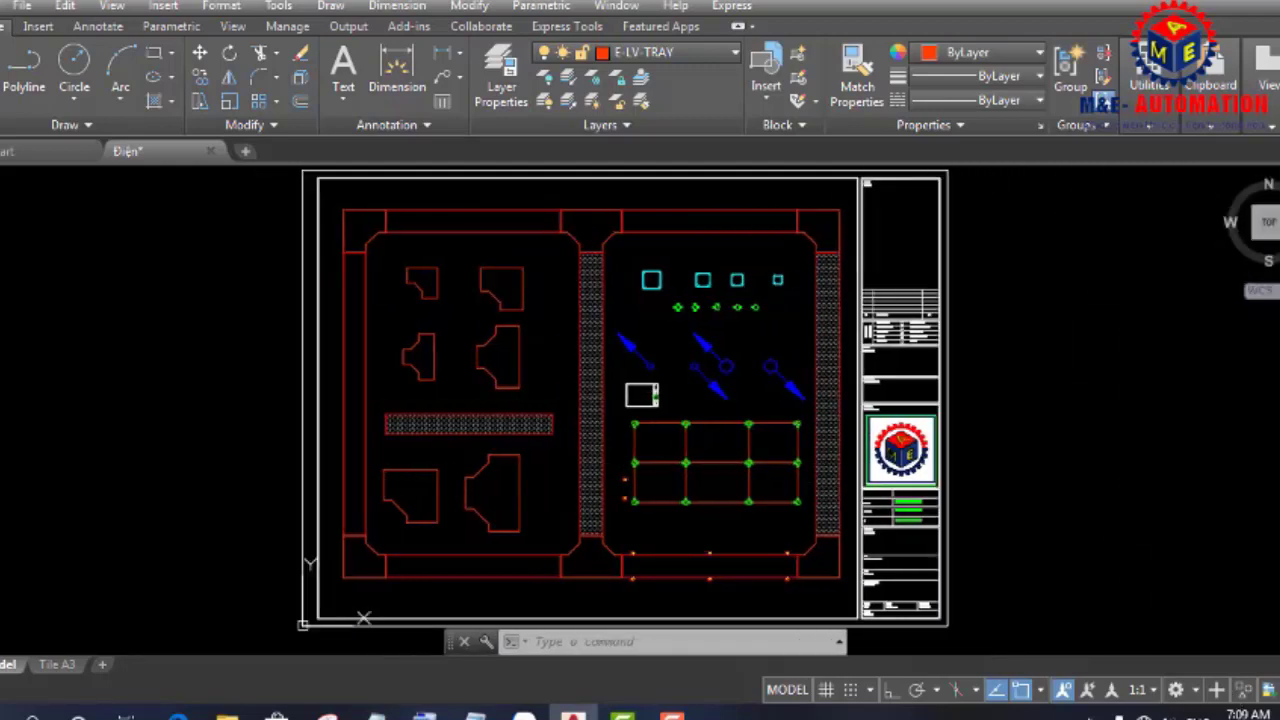
# - Reopen Tool Palettes from Tools > Palettes, toggling it with Ctrl+3 until the Điện blocks show
pyautogui.click(279, 7)
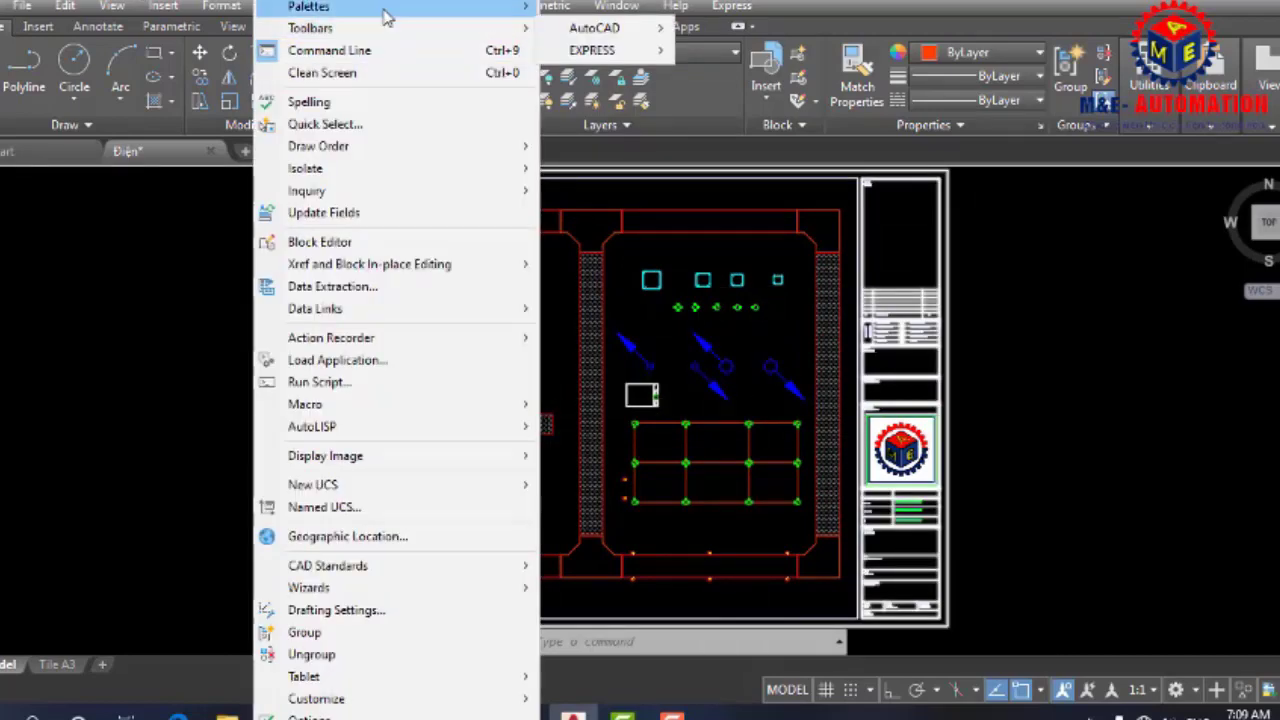
pyautogui.moveTo(390, 7)
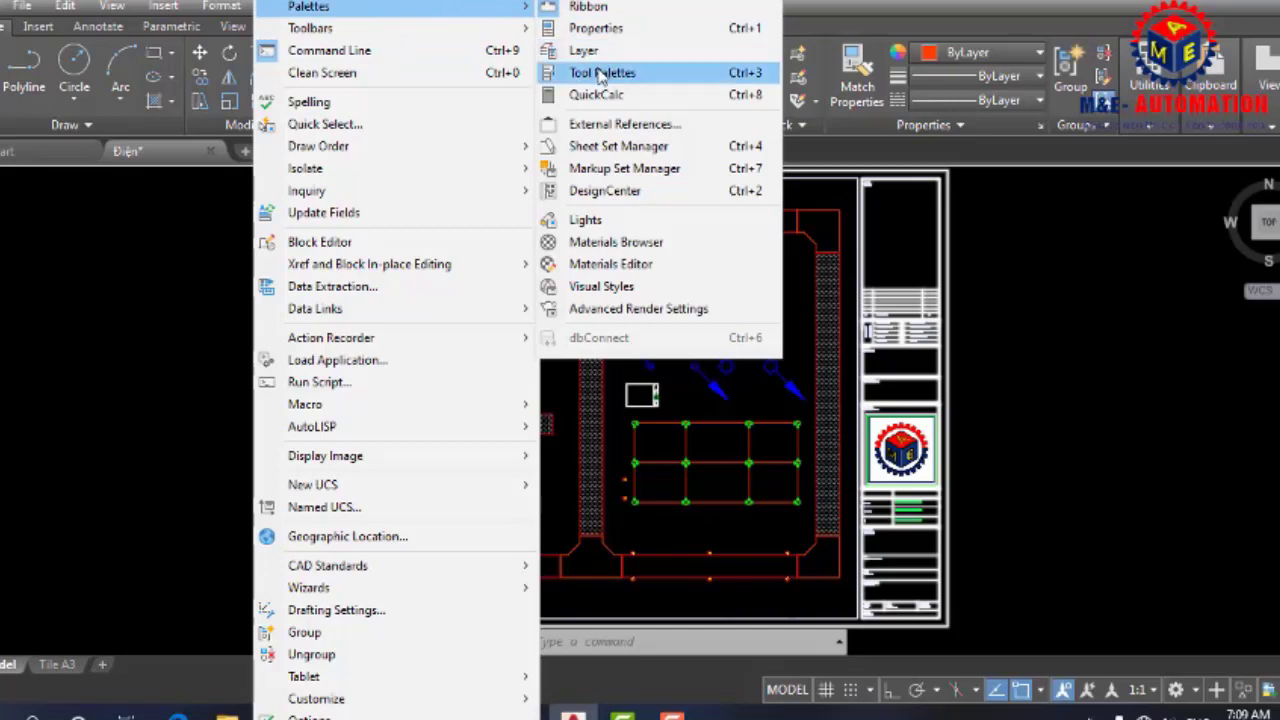
pyautogui.click(601, 73)
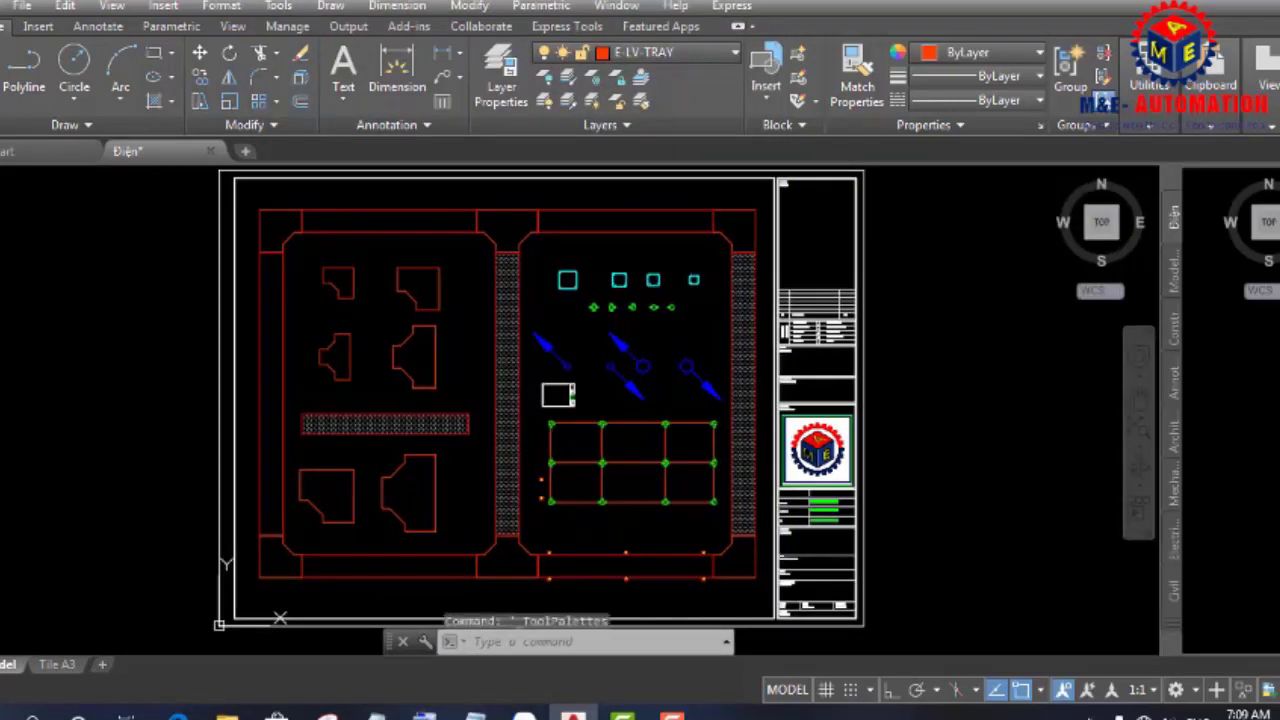
pyautogui.hotkey('ctrl', '3')
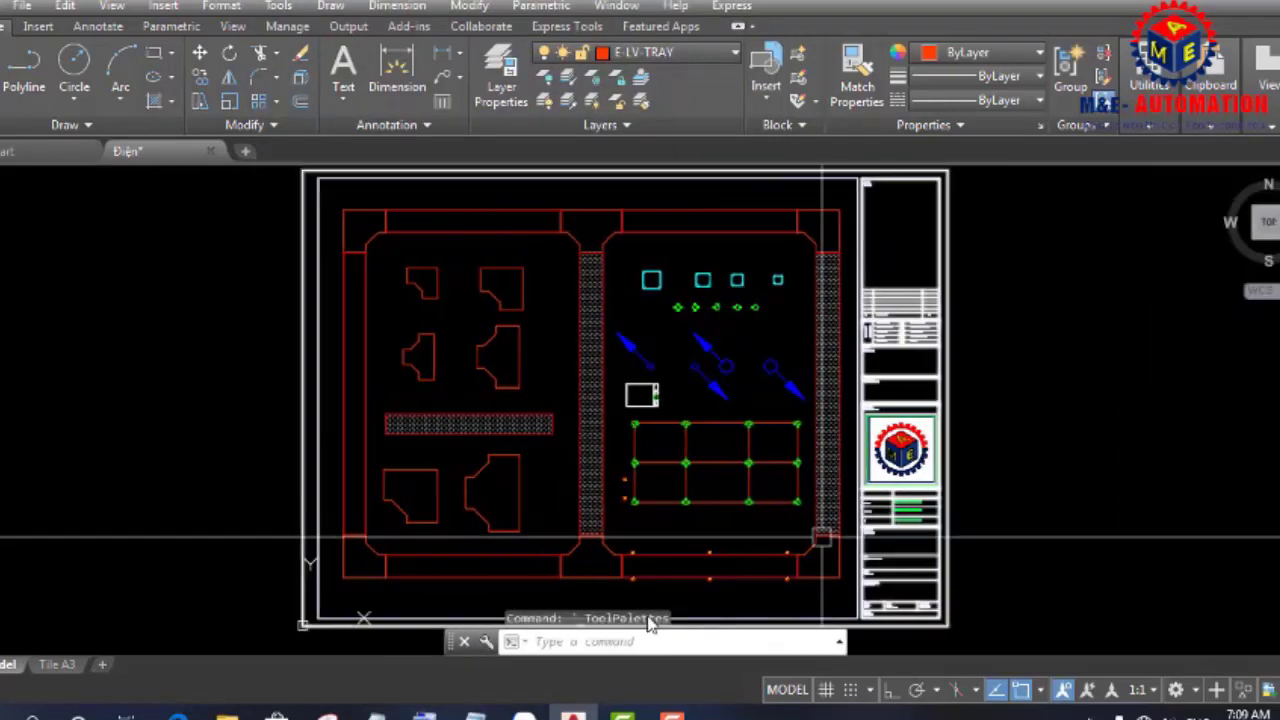
pyautogui.click(574, 645)
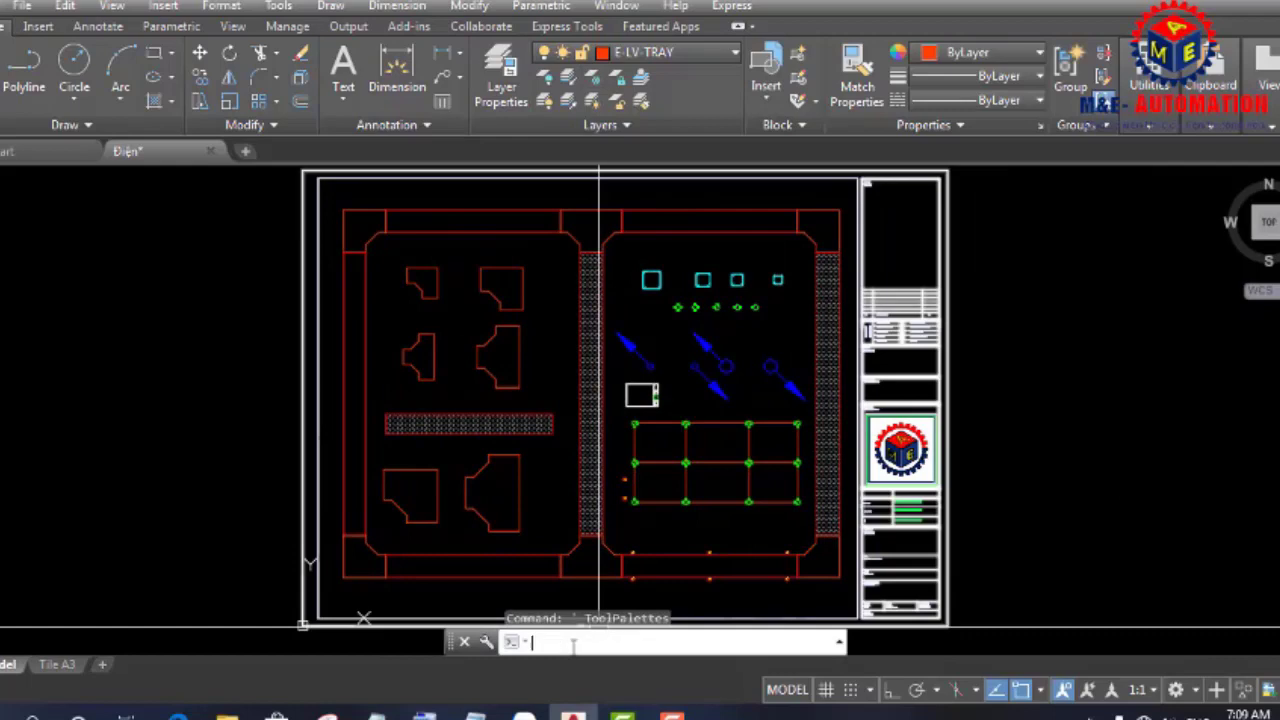
pyautogui.hotkey('ctrl', '3')
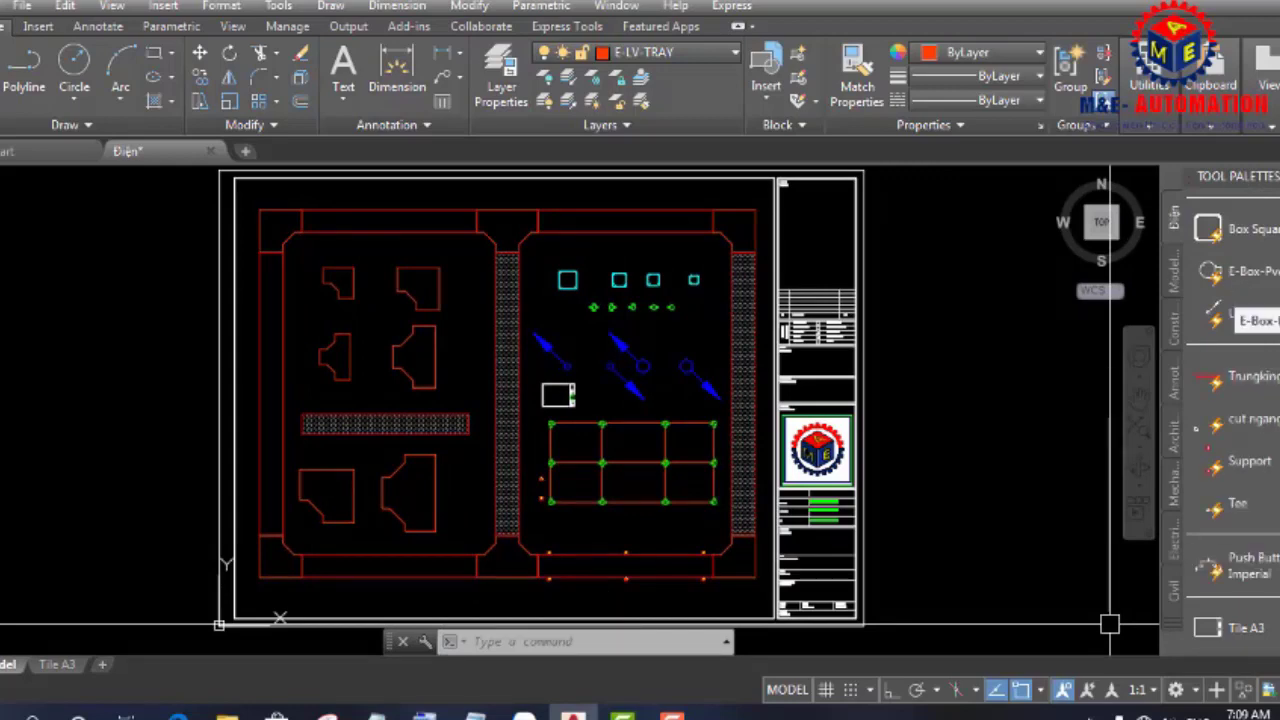
# - Insert a Box Square block beside the sheet and set its lookup size to 150x150
pyautogui.click(1216, 238)
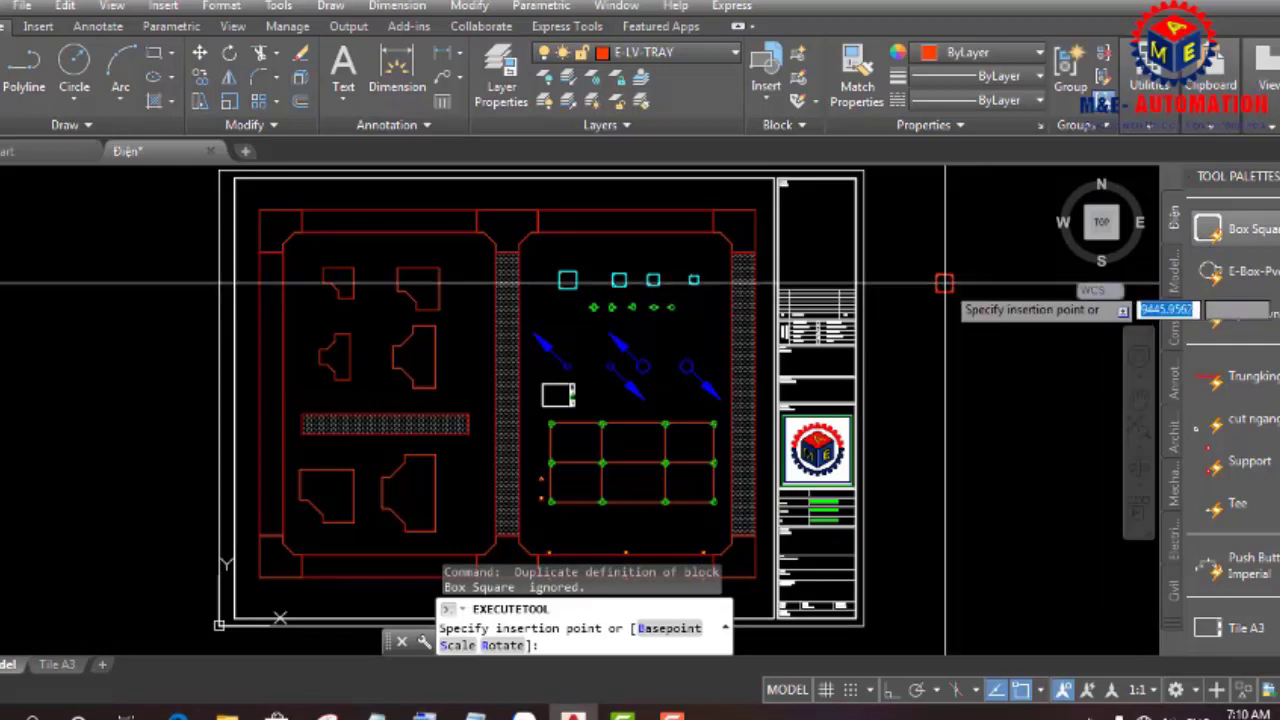
pyautogui.click(1014, 280)
pyautogui.scroll(2, 960, 292)
pyautogui.scroll(2, 960, 292)
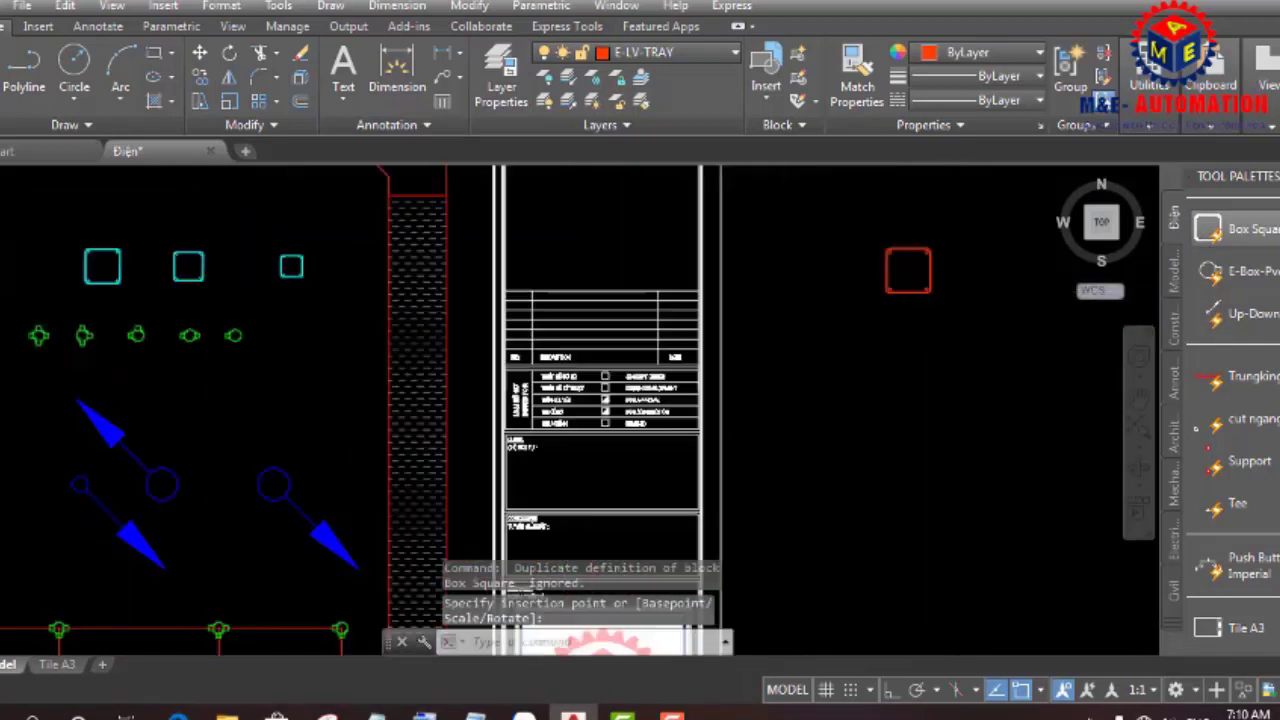
pyautogui.scroll(2, 912, 284)
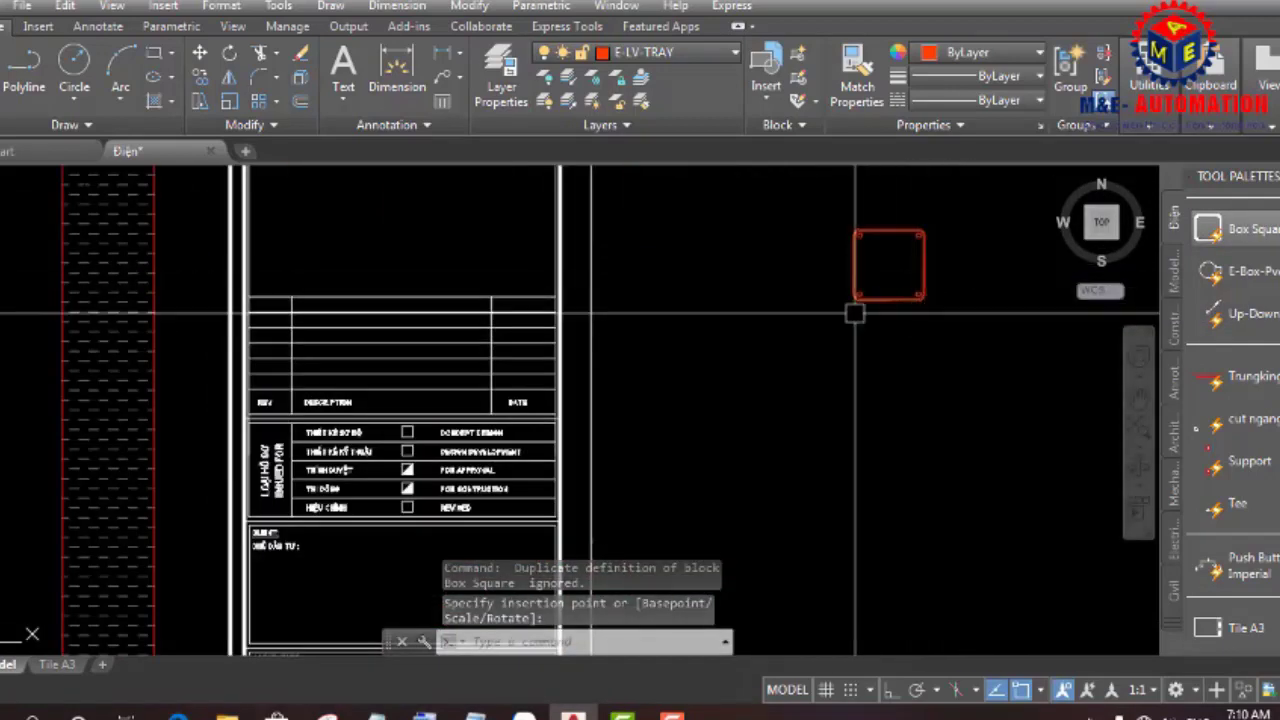
pyautogui.scroll(-2, 852, 312)
pyautogui.click(870, 284)
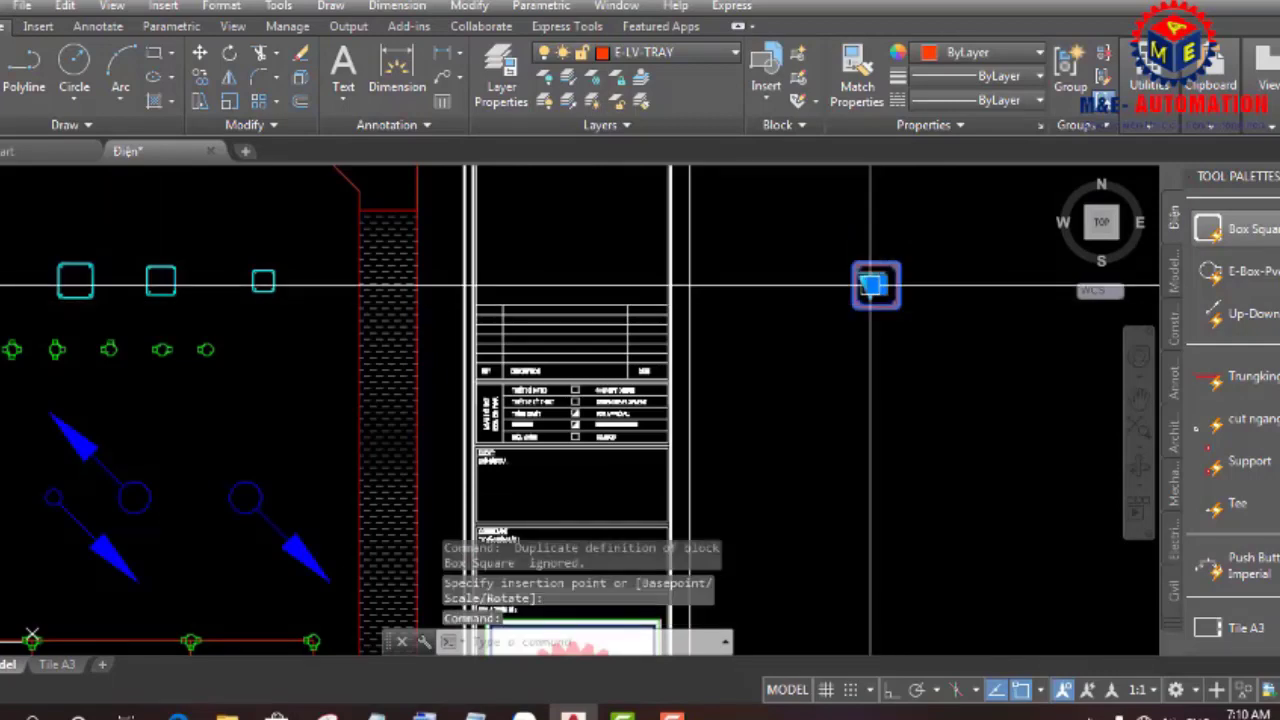
pyautogui.click(872, 290)
pyautogui.click(905, 325)
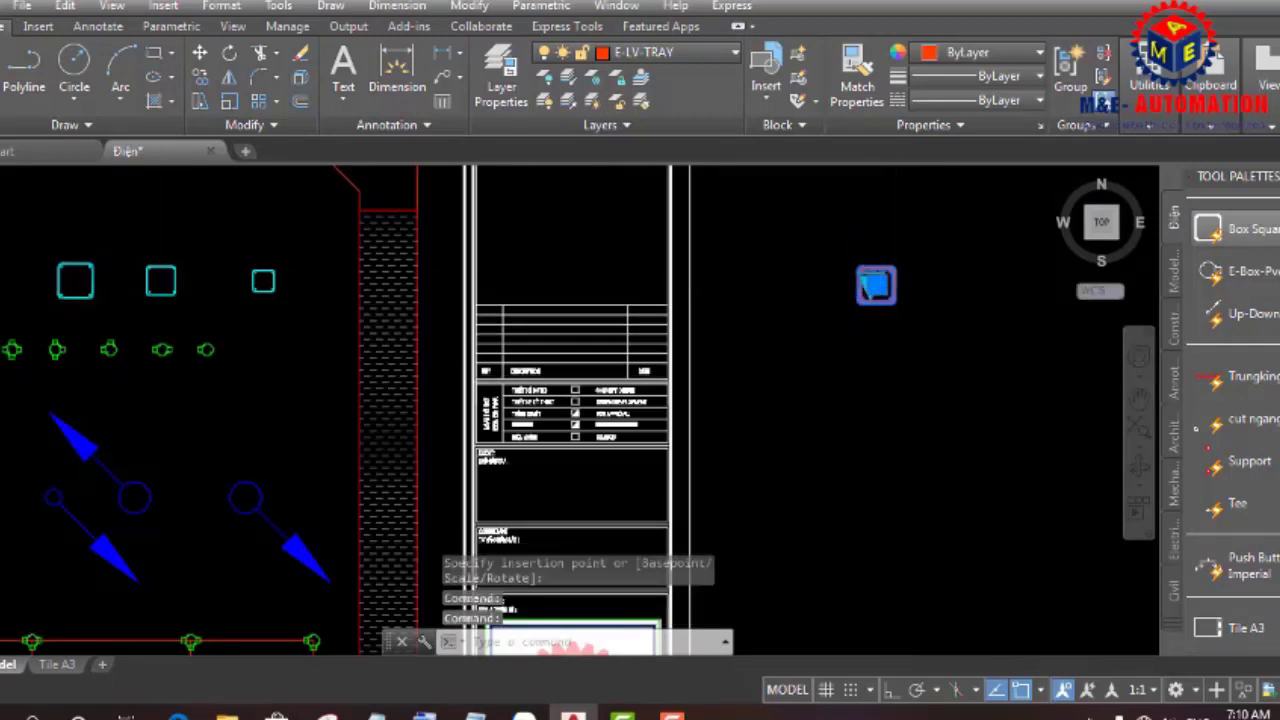
pyautogui.scroll(-5, 902, 329)
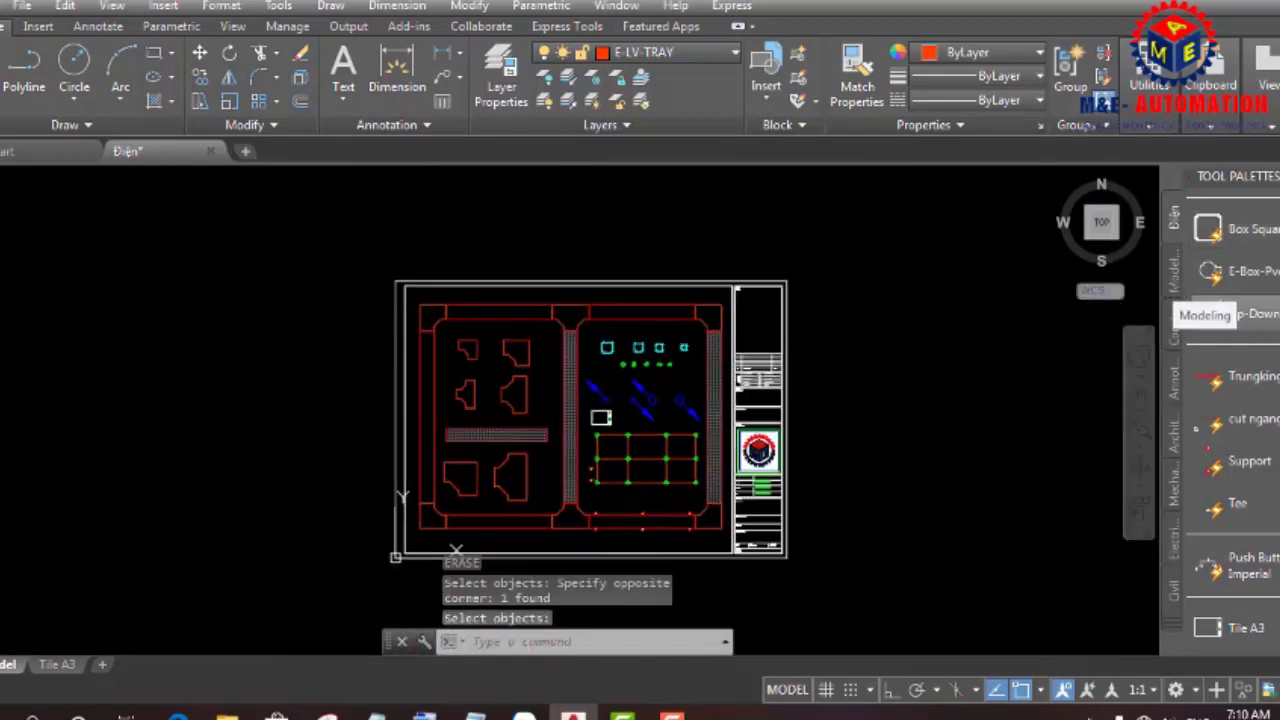
pyautogui.click(1176, 285)
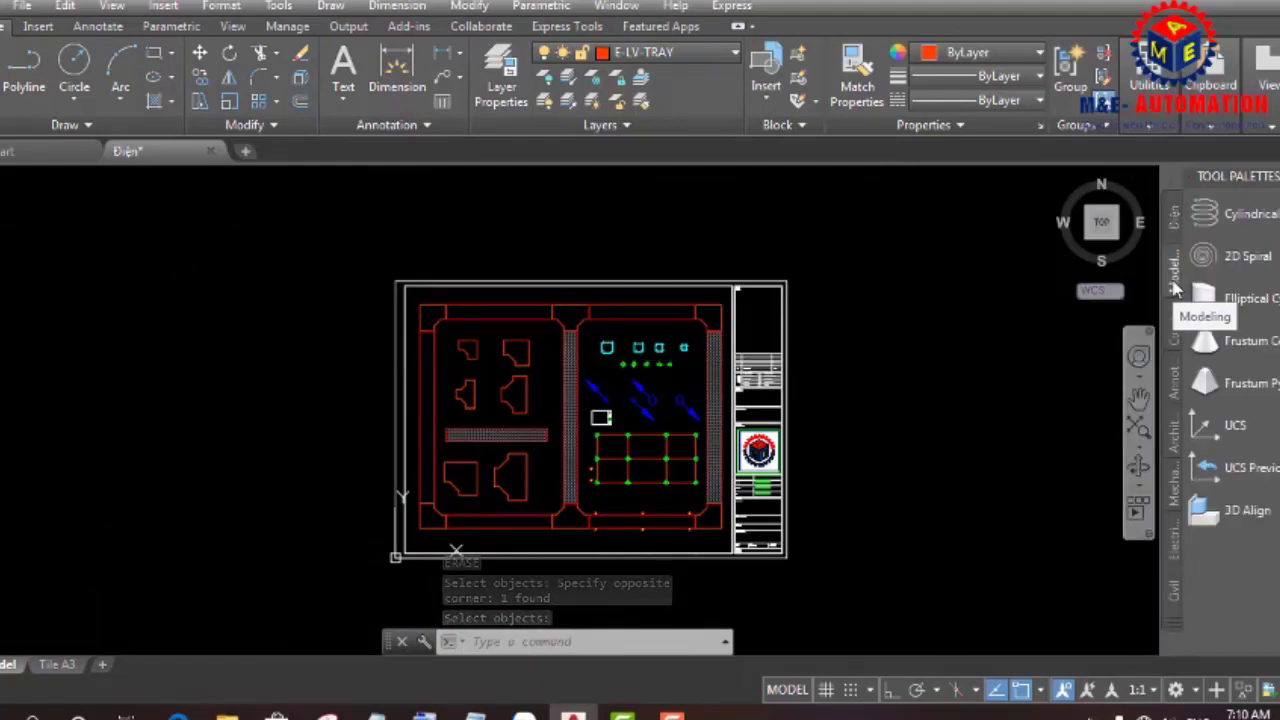
pyautogui.click(1176, 330)
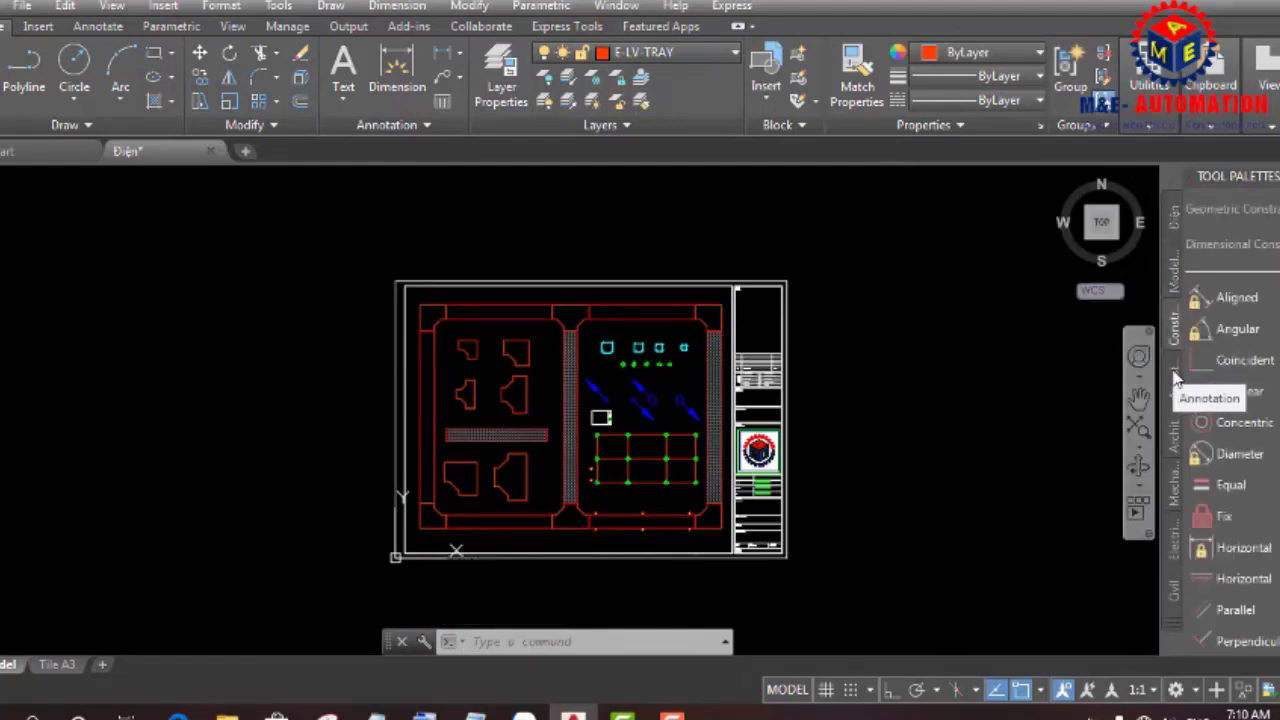
pyautogui.click(1176, 378)
pyautogui.click(1170, 422)
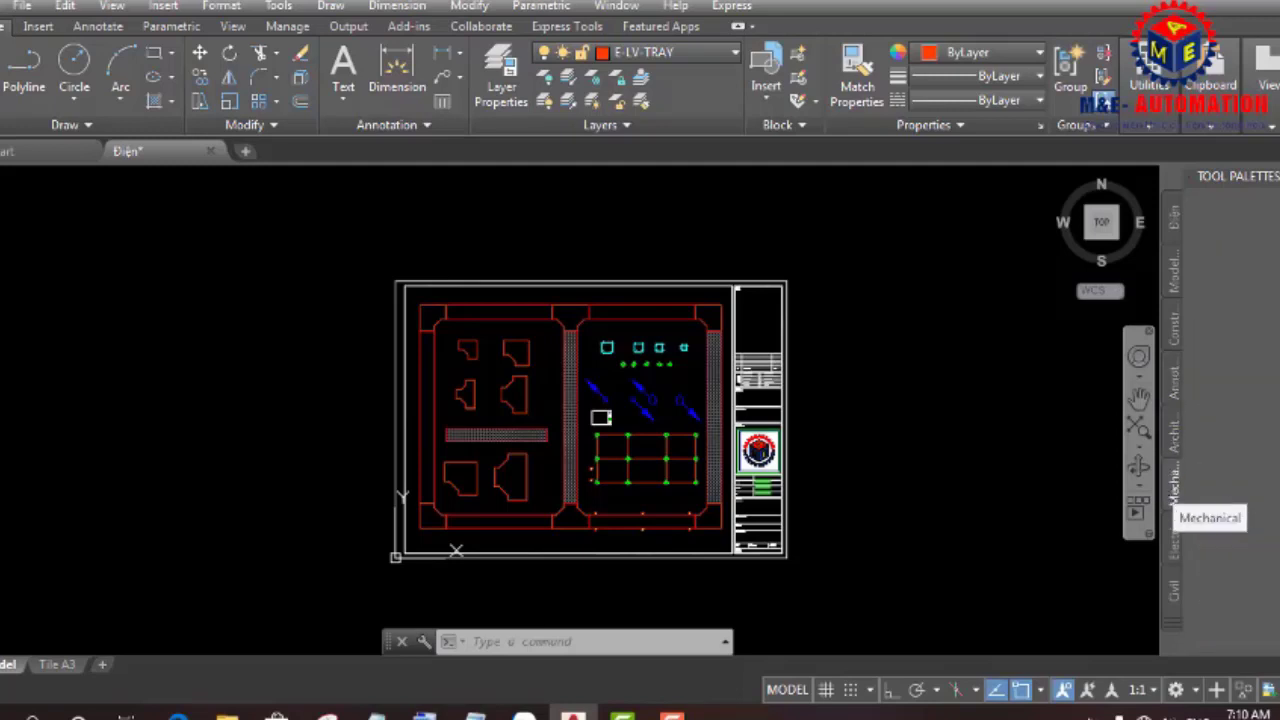
pyautogui.click(1176, 556)
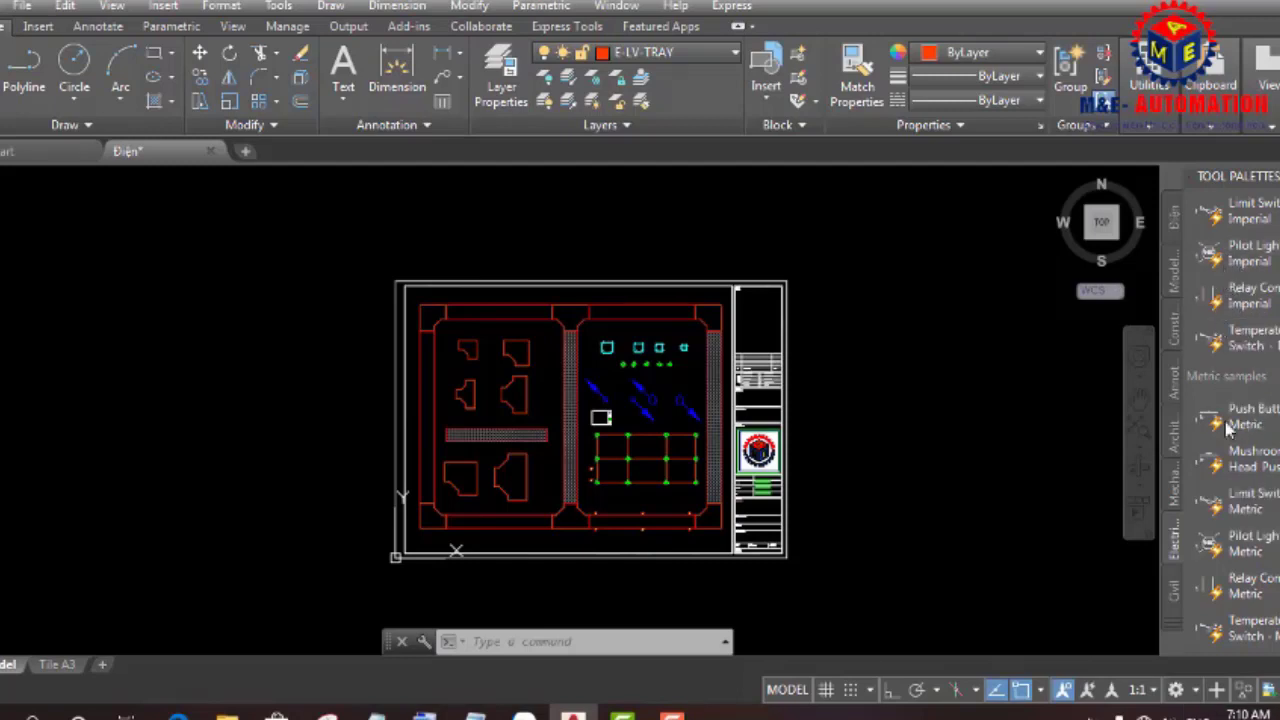
pyautogui.click(1174, 217)
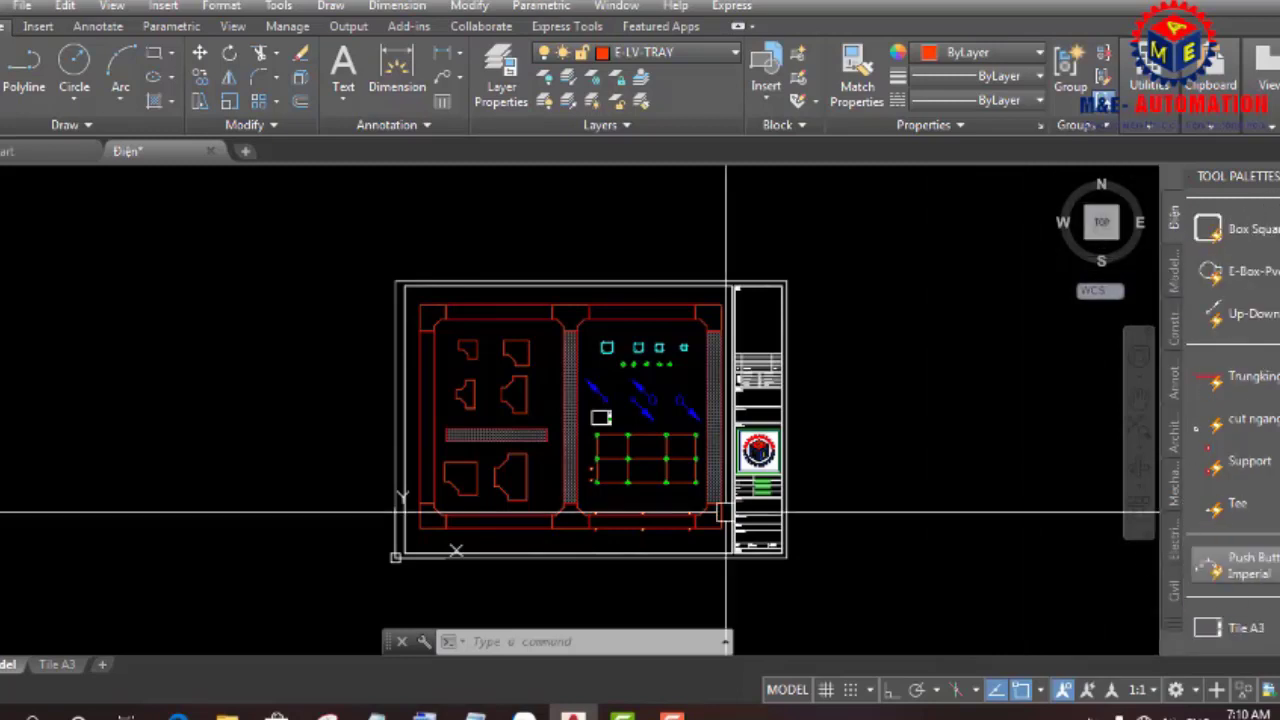
# - Zoom out and pan until the whole electrical tray layout sheet fits beside the palette
pyautogui.scroll(4, 639, 478)
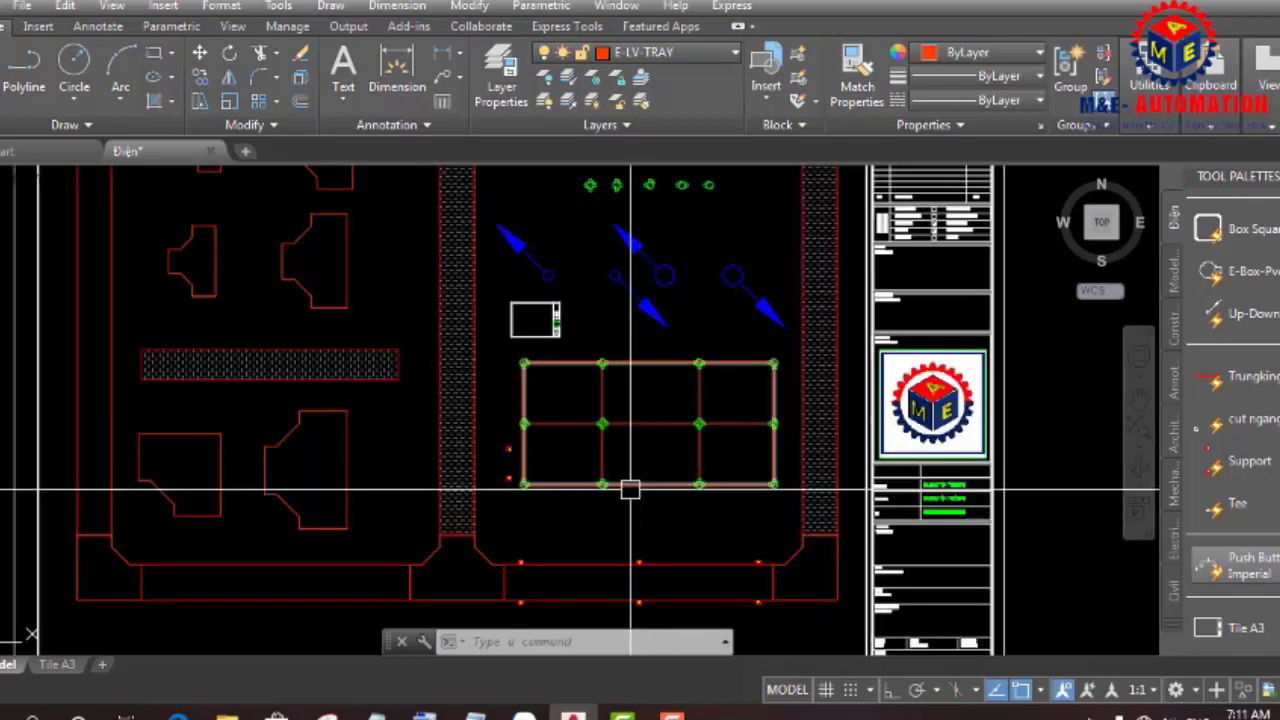
pyautogui.scroll(-2, 639, 482)
pyautogui.scroll(-2, 630, 490)
pyautogui.scroll(2, 631, 476)
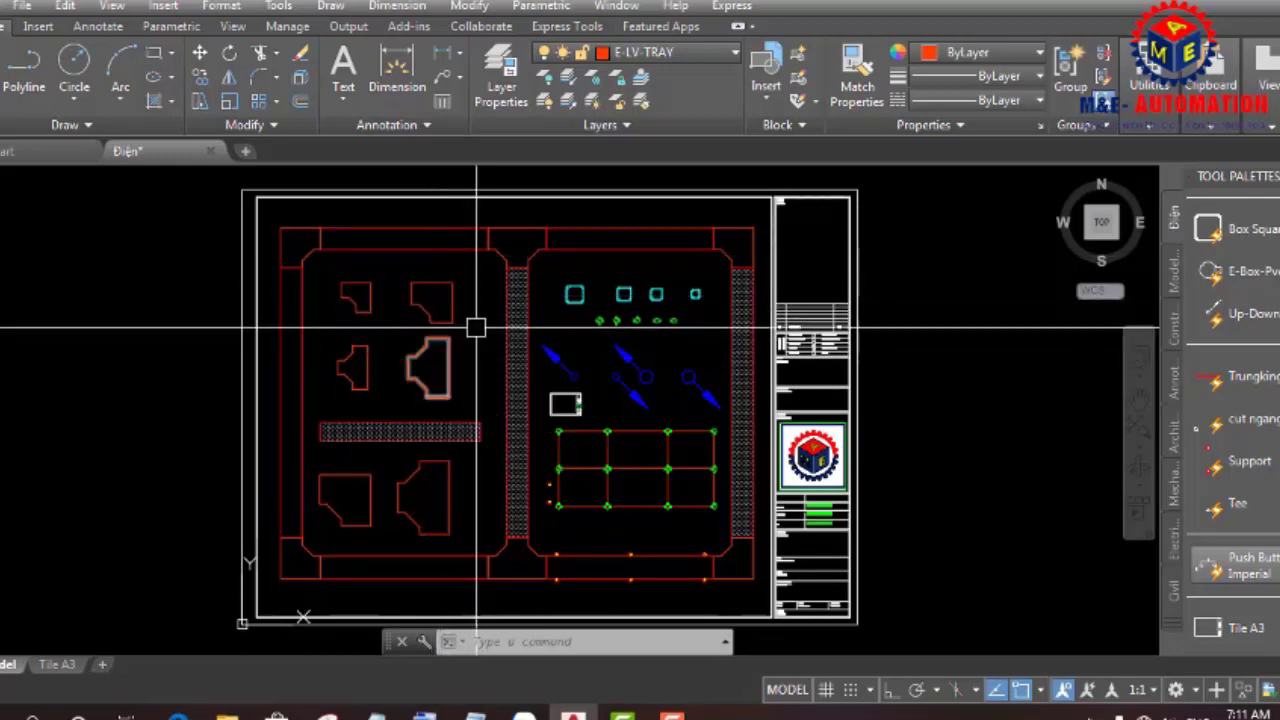
pyautogui.scroll(4, 590, 304)
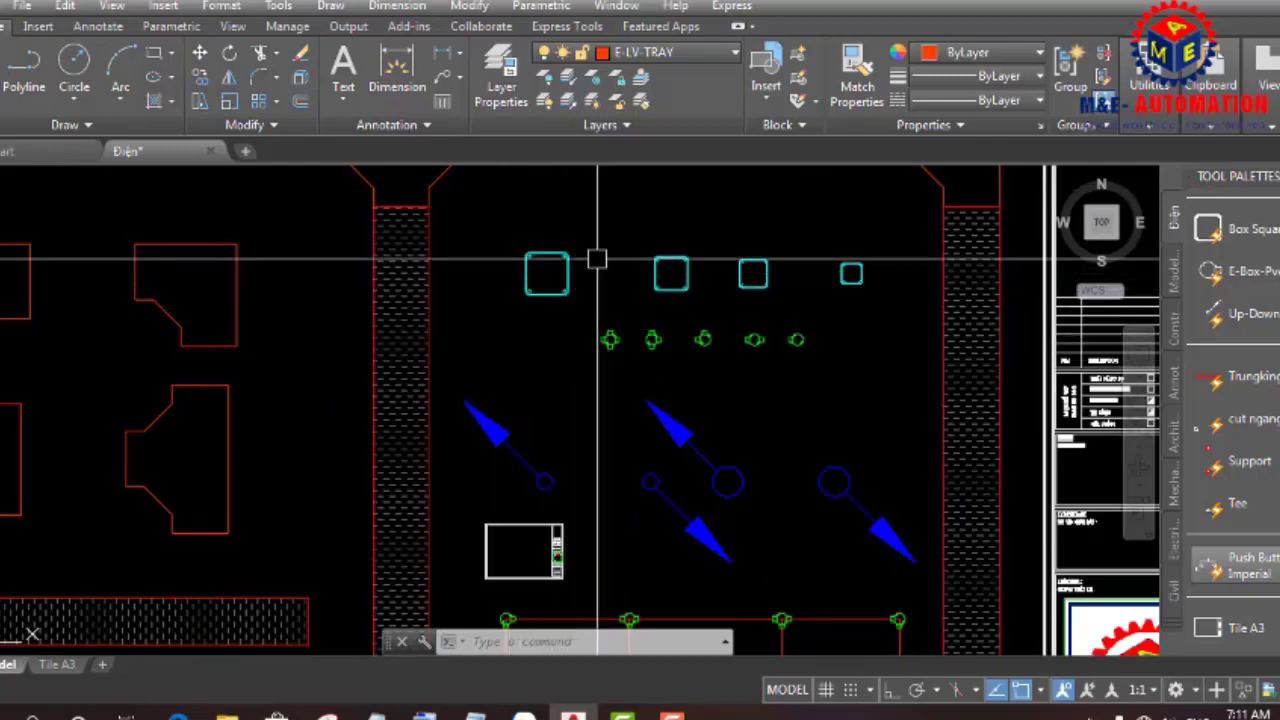
pyautogui.scroll(2, 634, 343)
pyautogui.scroll(2, 580, 325)
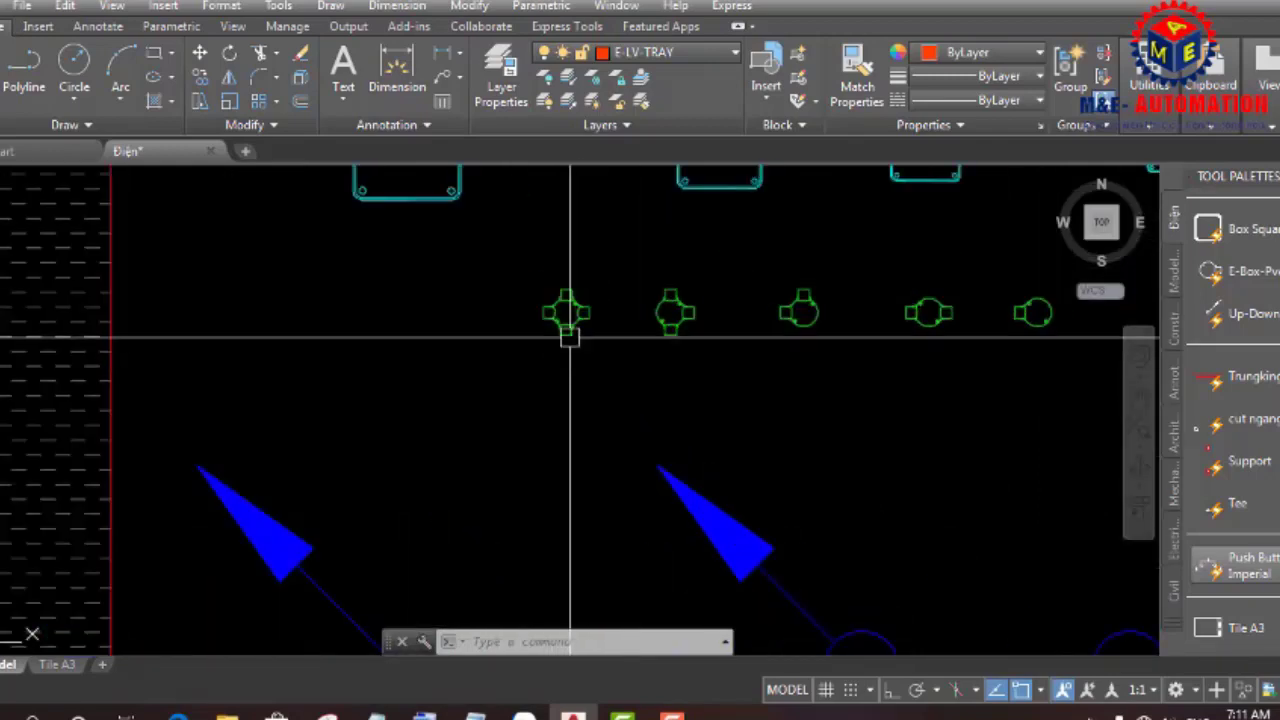
pyautogui.scroll(2, 575, 340)
pyautogui.scroll(-2, 817, 351)
pyautogui.scroll(-2, 714, 351)
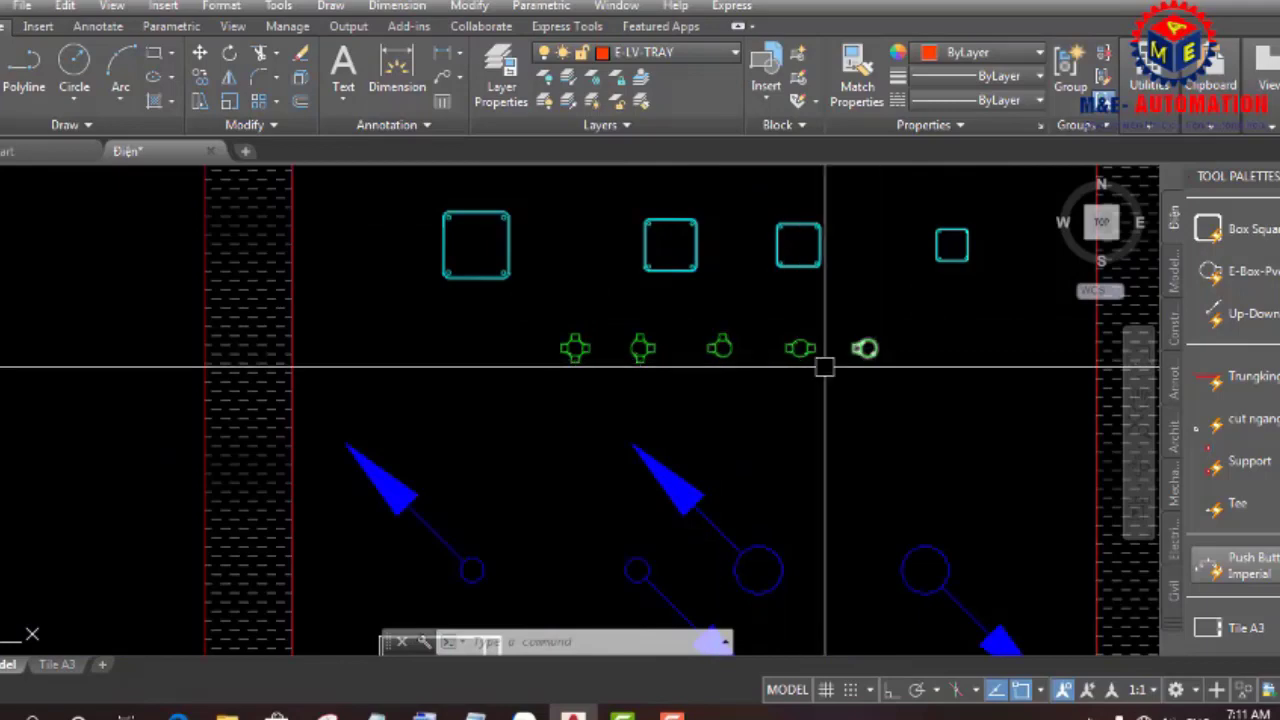
pyautogui.scroll(-2, 585, 360)
pyautogui.scroll(-1, 586, 423)
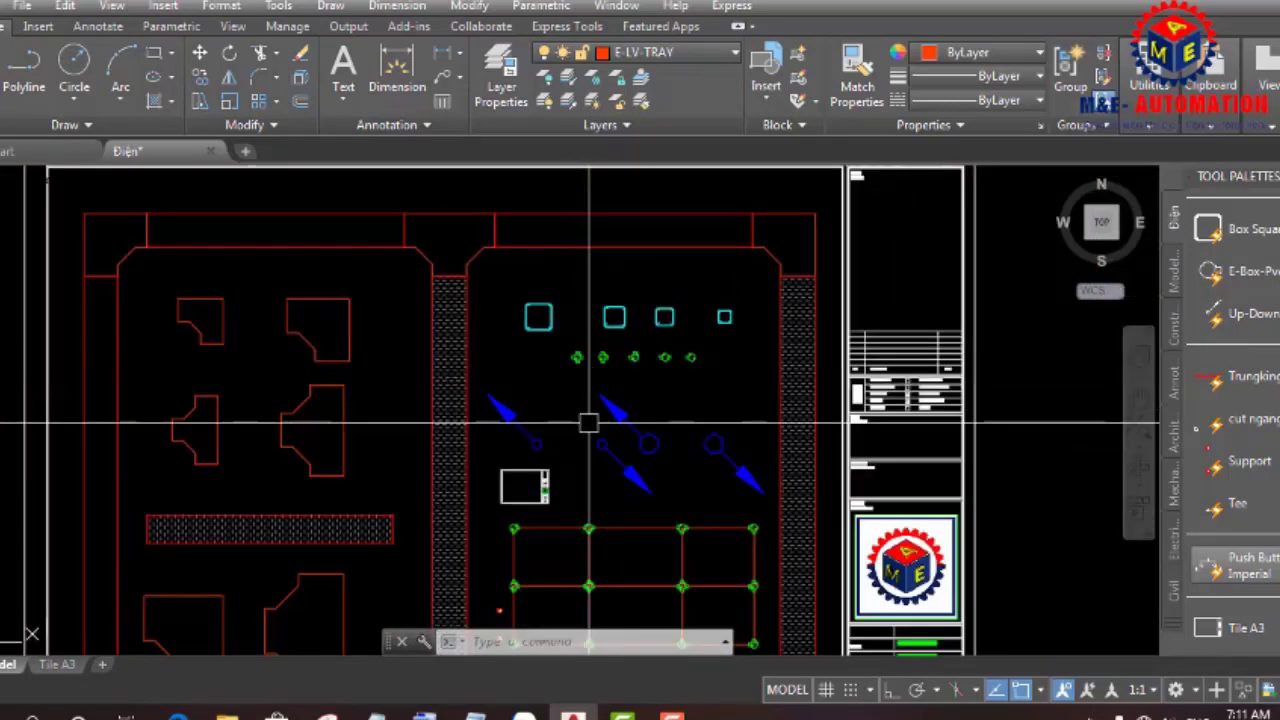
pyautogui.scroll(4, 540, 518)
pyautogui.scroll(2, 540, 430)
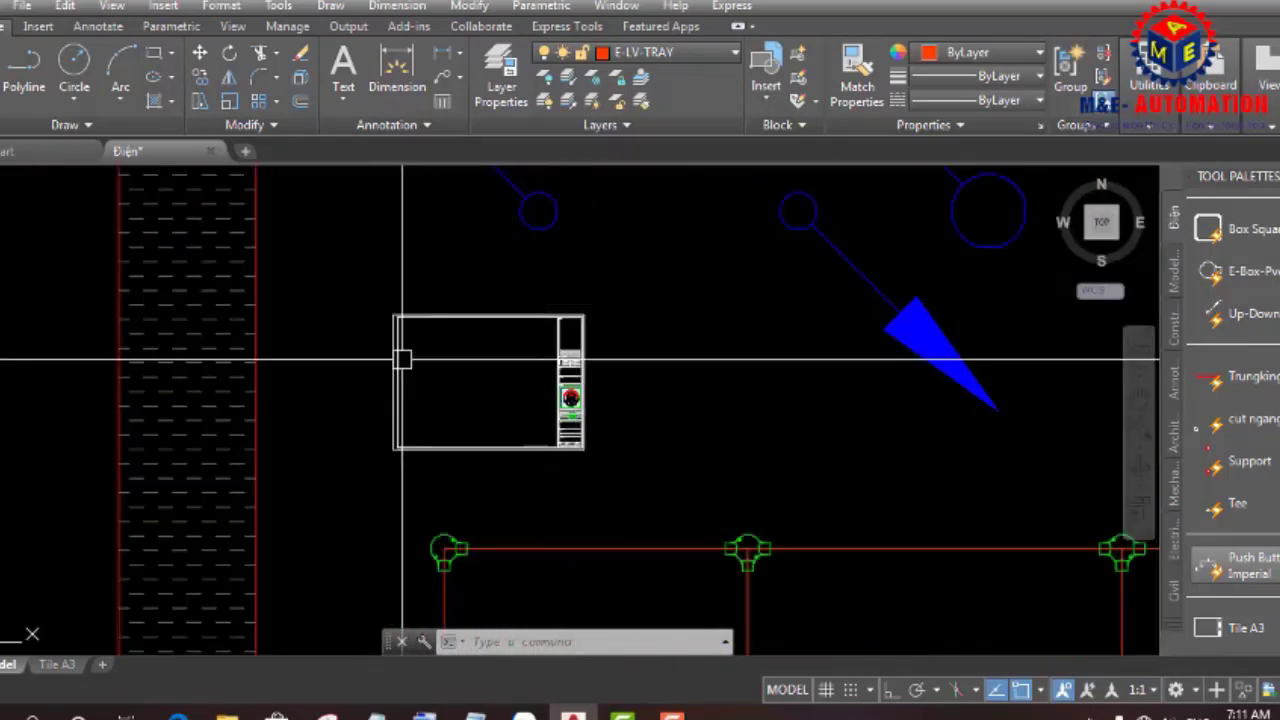
pyautogui.scroll(-2, 565, 350)
pyautogui.scroll(-4, 570, 395)
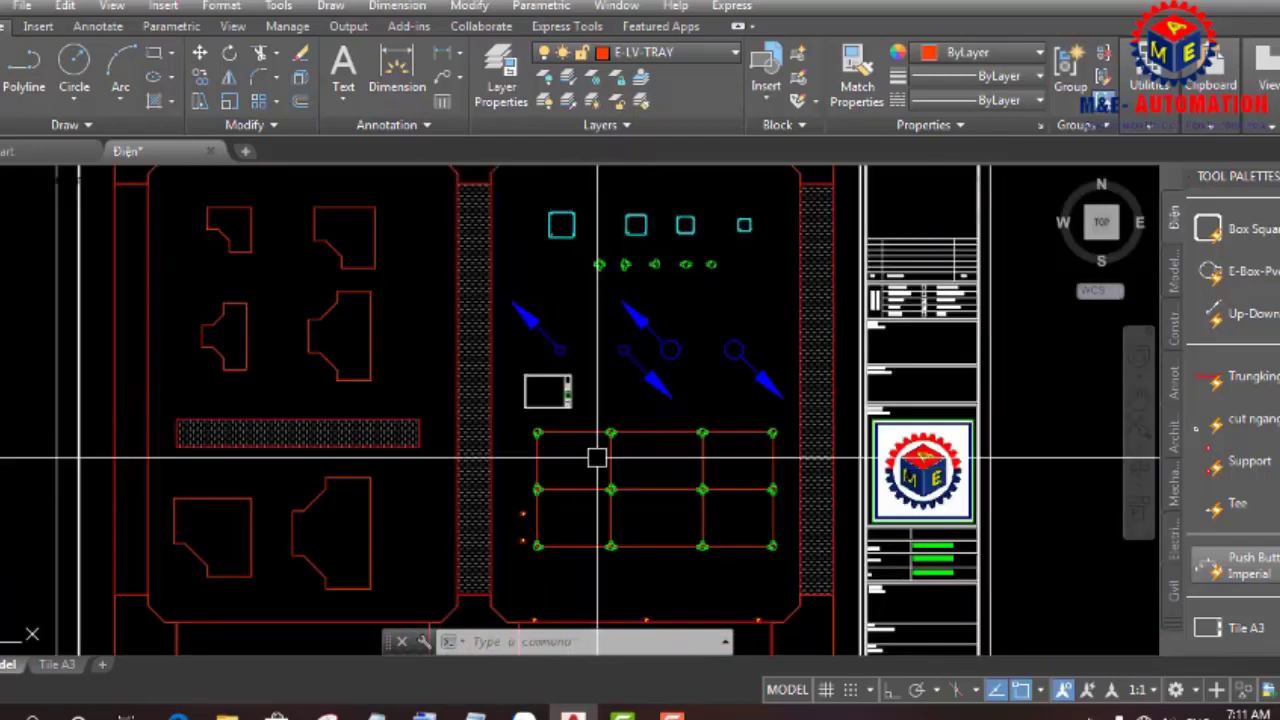
pyautogui.scroll(4, 546, 522)
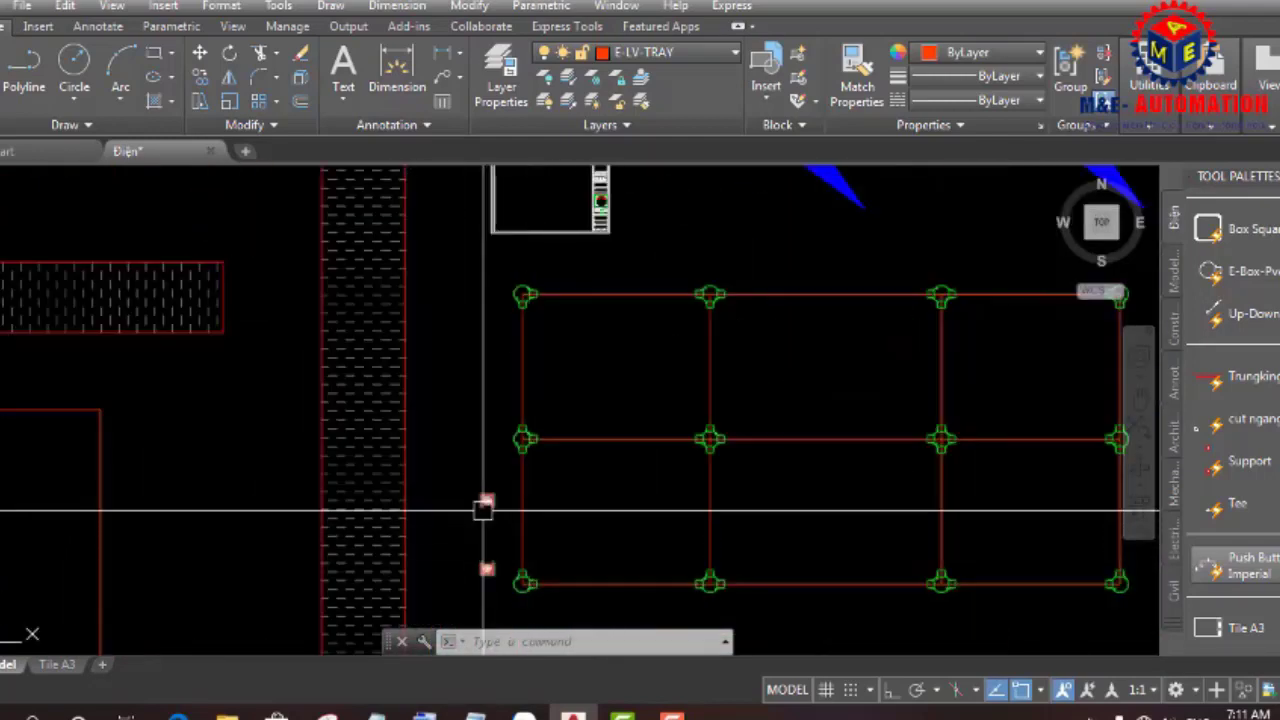
pyautogui.scroll(-4, 491, 508)
pyautogui.scroll(3, 491, 506)
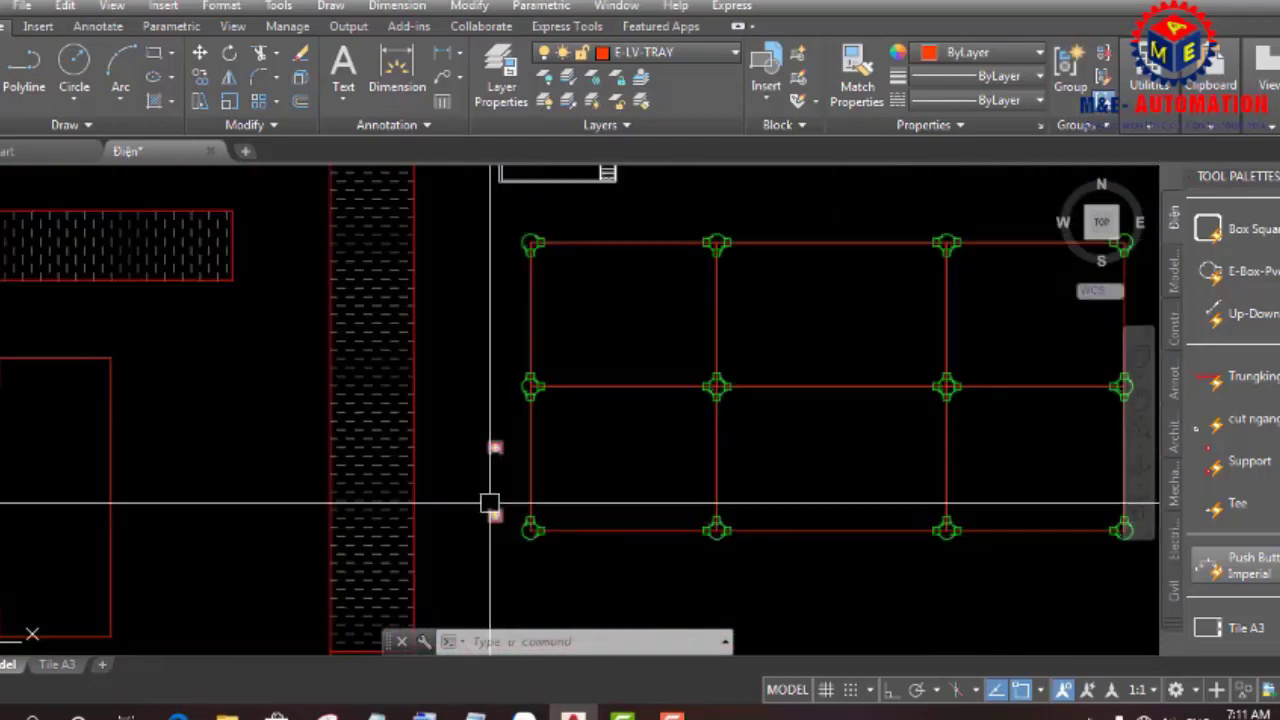
pyautogui.scroll(-3, 491, 506)
pyautogui.scroll(-2, 521, 552)
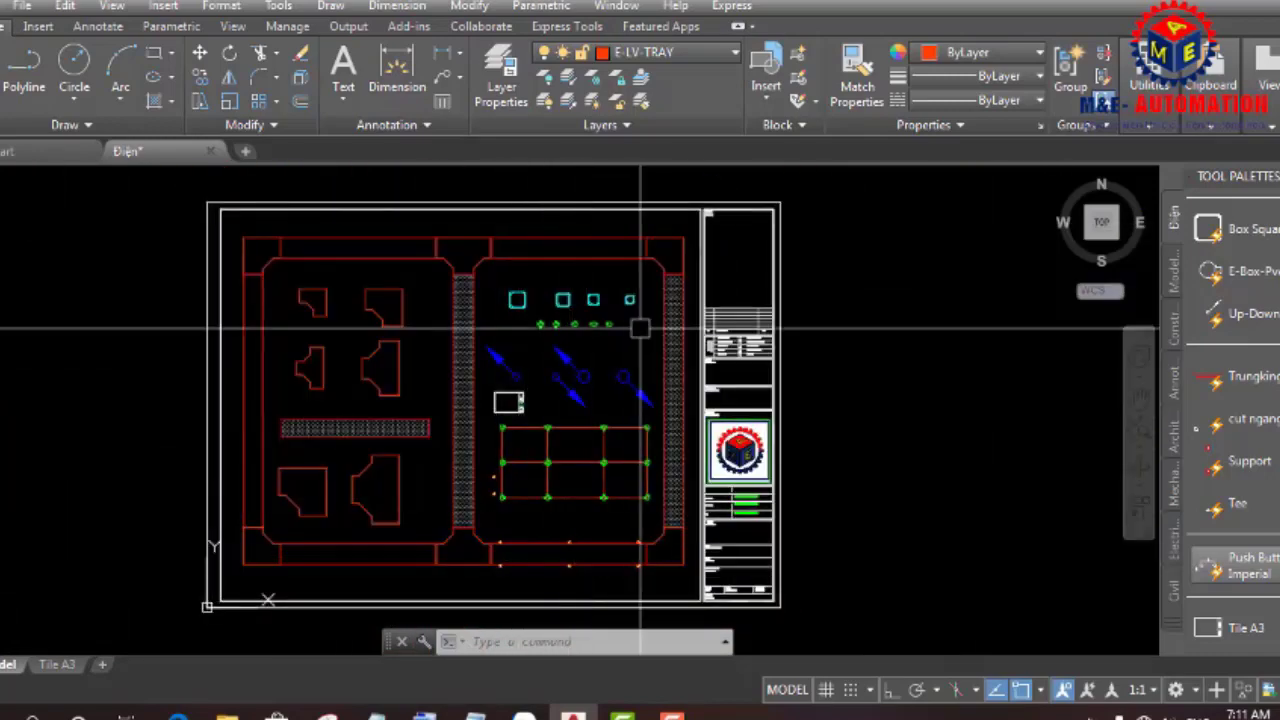
pyautogui.scroll(2, 620, 310)
pyautogui.scroll(2, 612, 408)
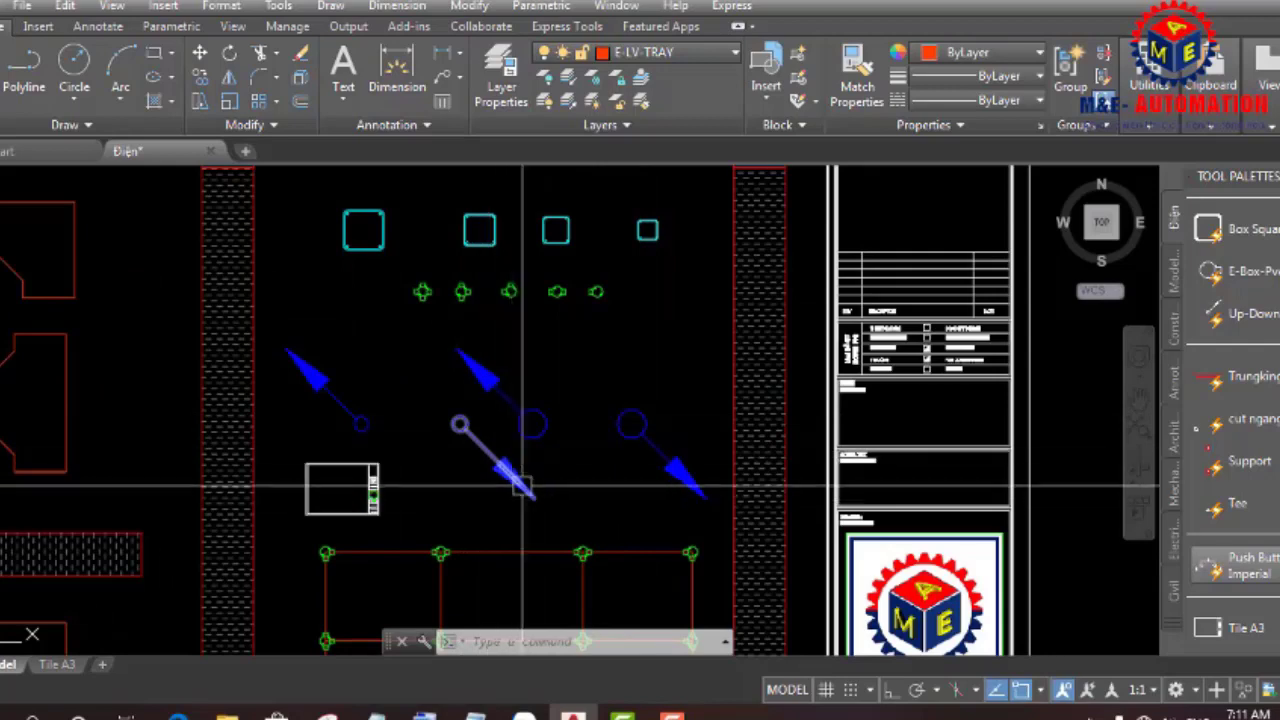
pyautogui.scroll(-3, 512, 388)
pyautogui.scroll(-2, 500, 423)
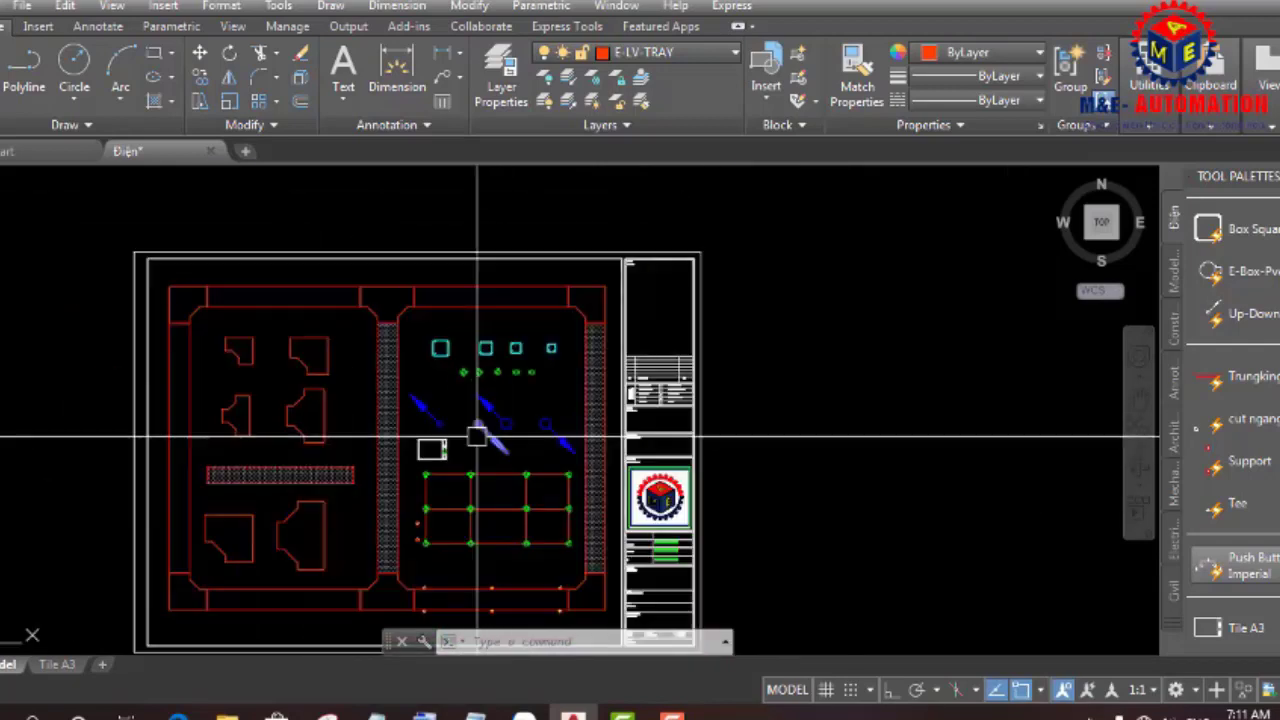
pyautogui.scroll(-1, 471, 425)
pyautogui.moveTo(720, 469); pyautogui.dragTo(774, 449, button='middle')
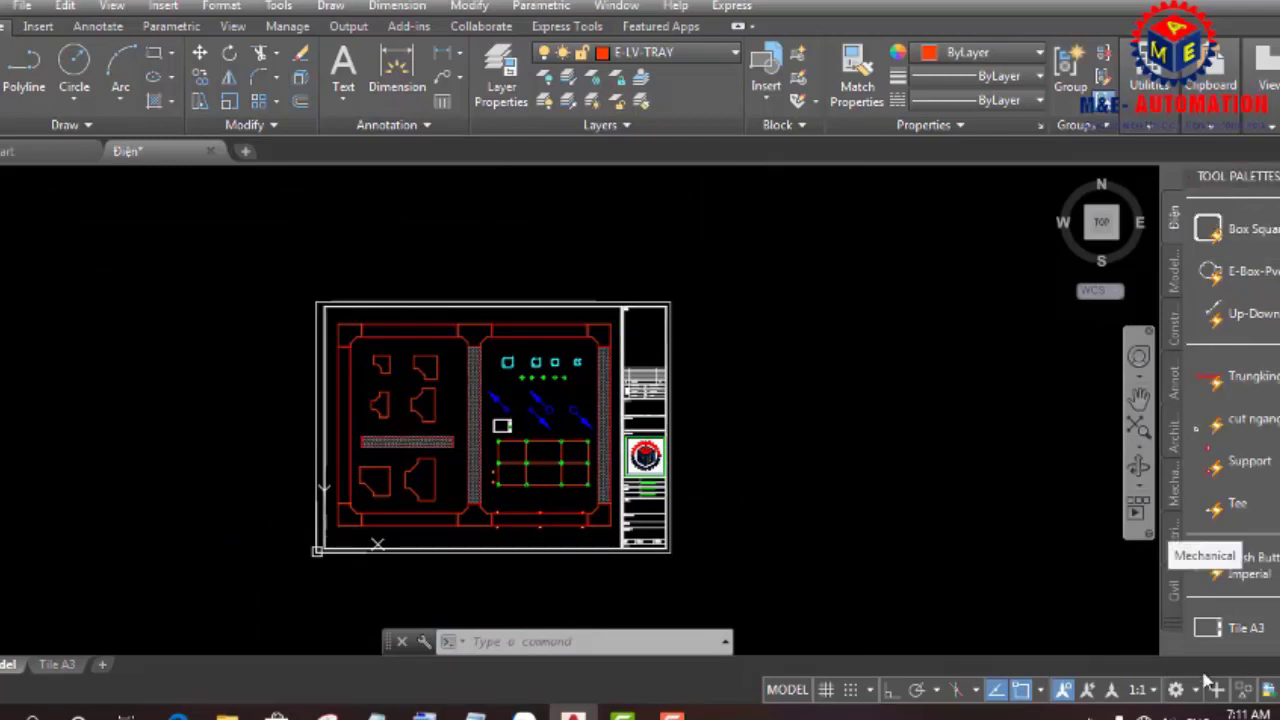
# - Delete the Điện palette via Delete Palette and confirm with OK
pyautogui.rightClick(1177, 231)
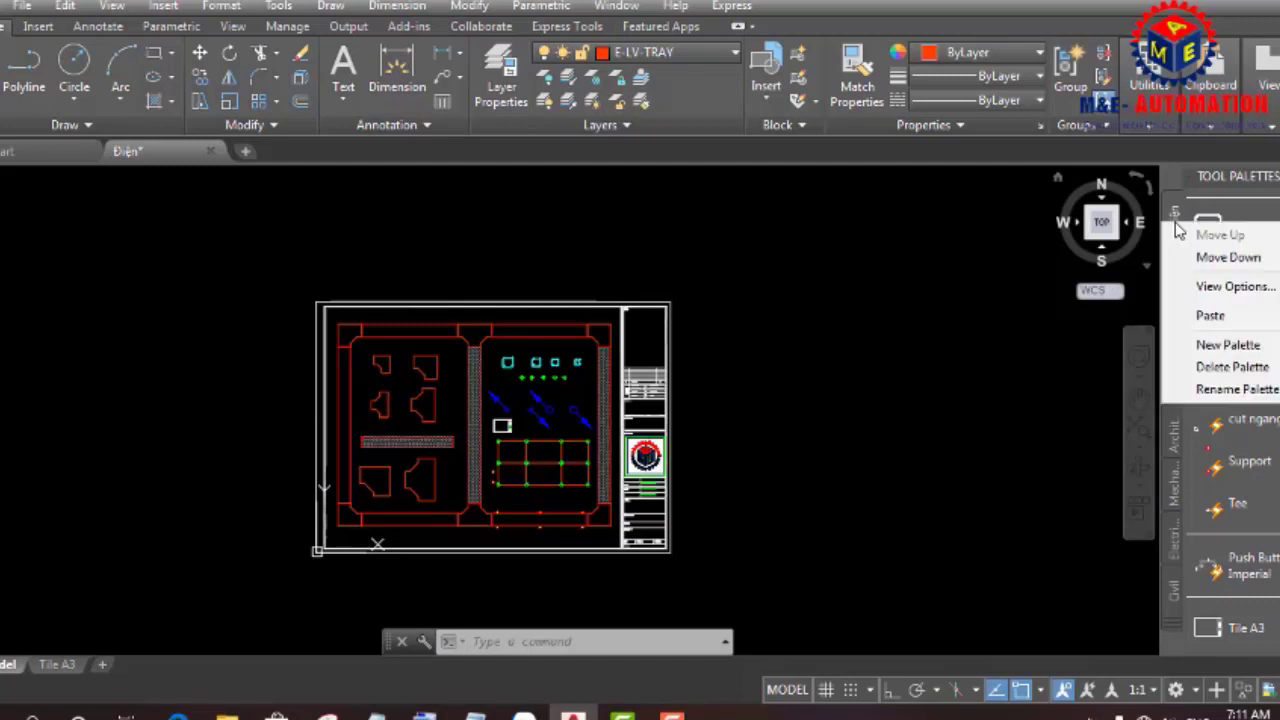
pyautogui.click(1232, 367)
pyautogui.click(706, 392)
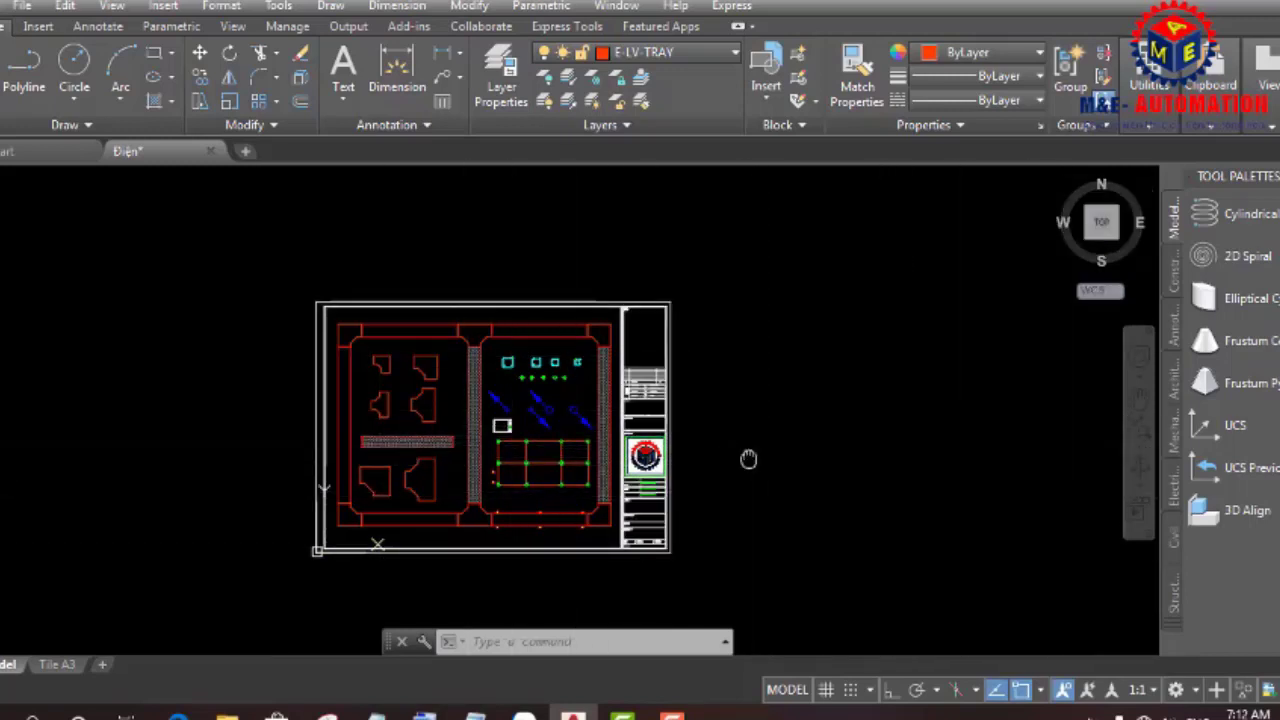
pyautogui.scroll(1, 748, 460)
pyautogui.scroll(2, 754, 463)
pyautogui.moveTo(676, 459); pyautogui.dragTo(800, 455, button='middle')
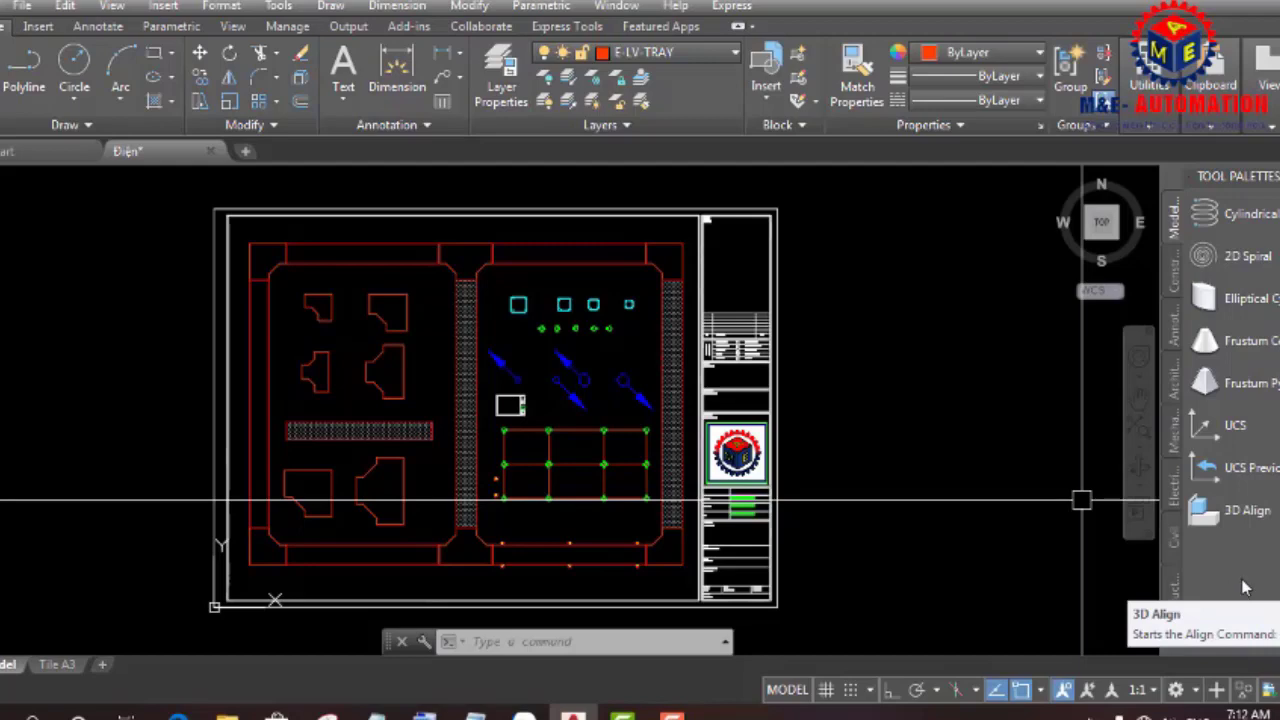
# - Add a new empty tool palette and name it 'Điện'
pyautogui.rightClick(1245, 588)
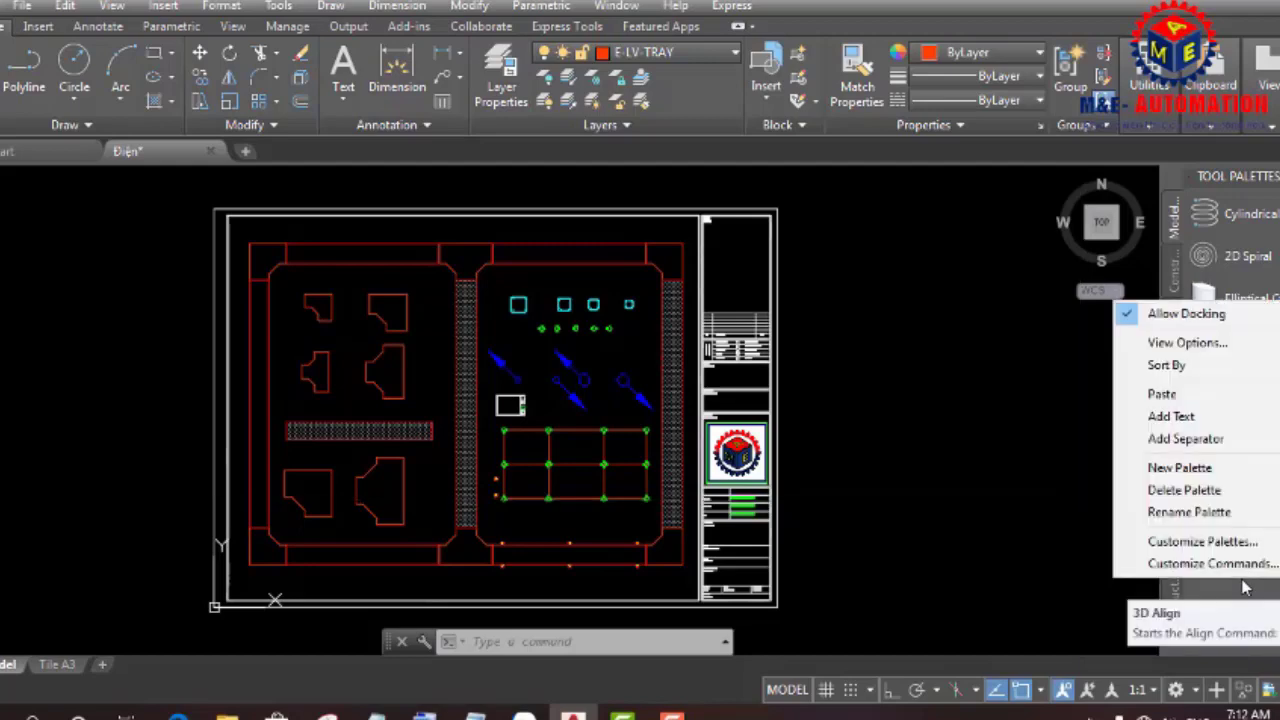
pyautogui.click(1180, 467)
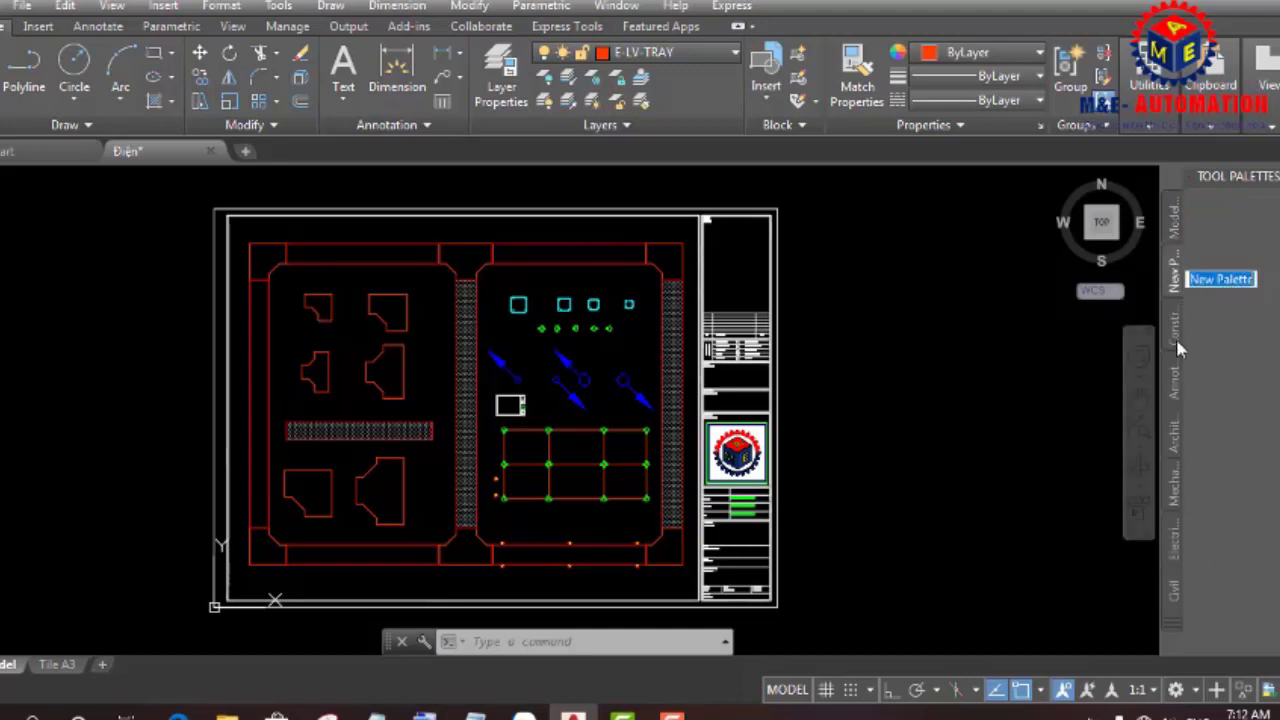
pyautogui.write('Đ')
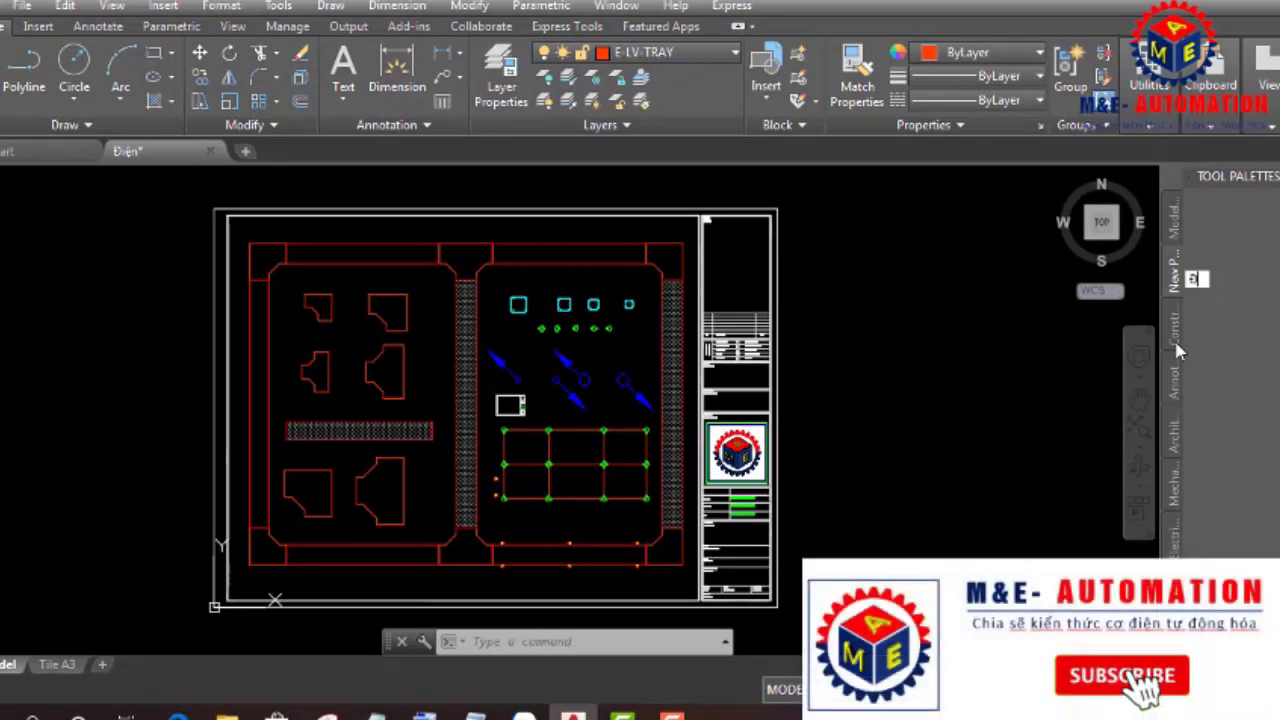
pyautogui.write('iện')
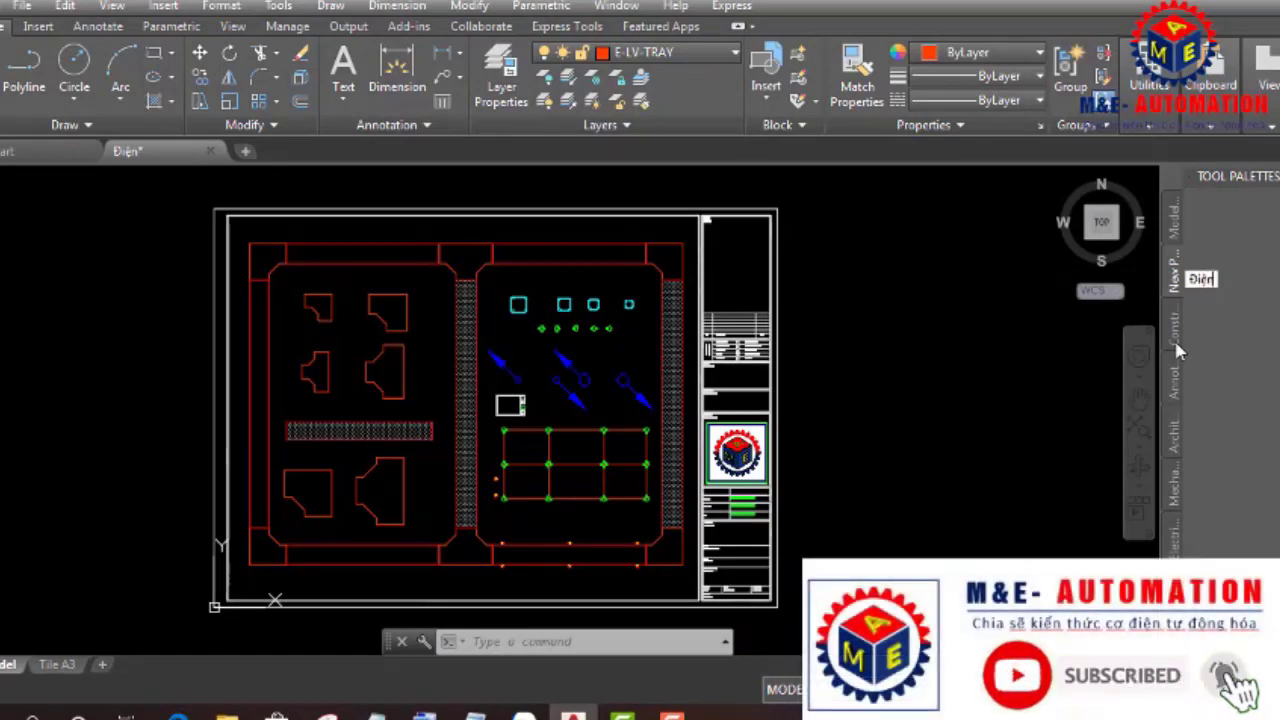
pyautogui.press('Return')
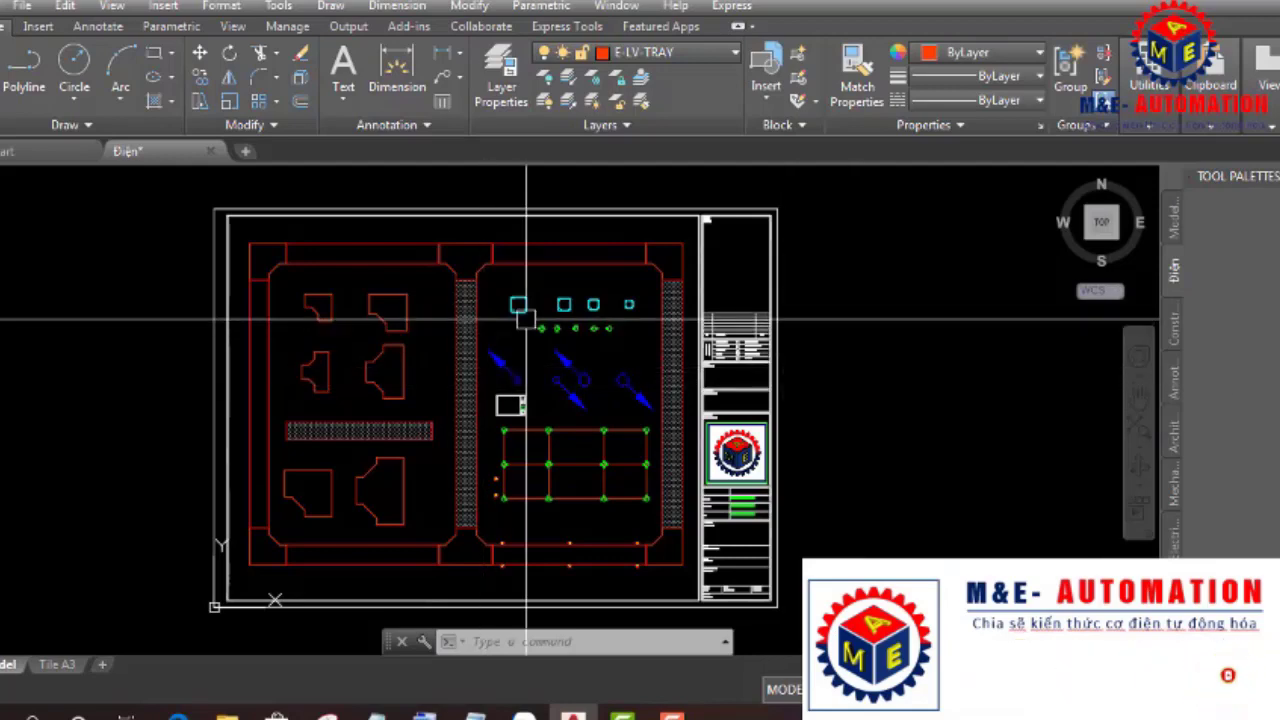
pyautogui.scroll(2, 526, 320)
pyautogui.scroll(-2, 528, 300)
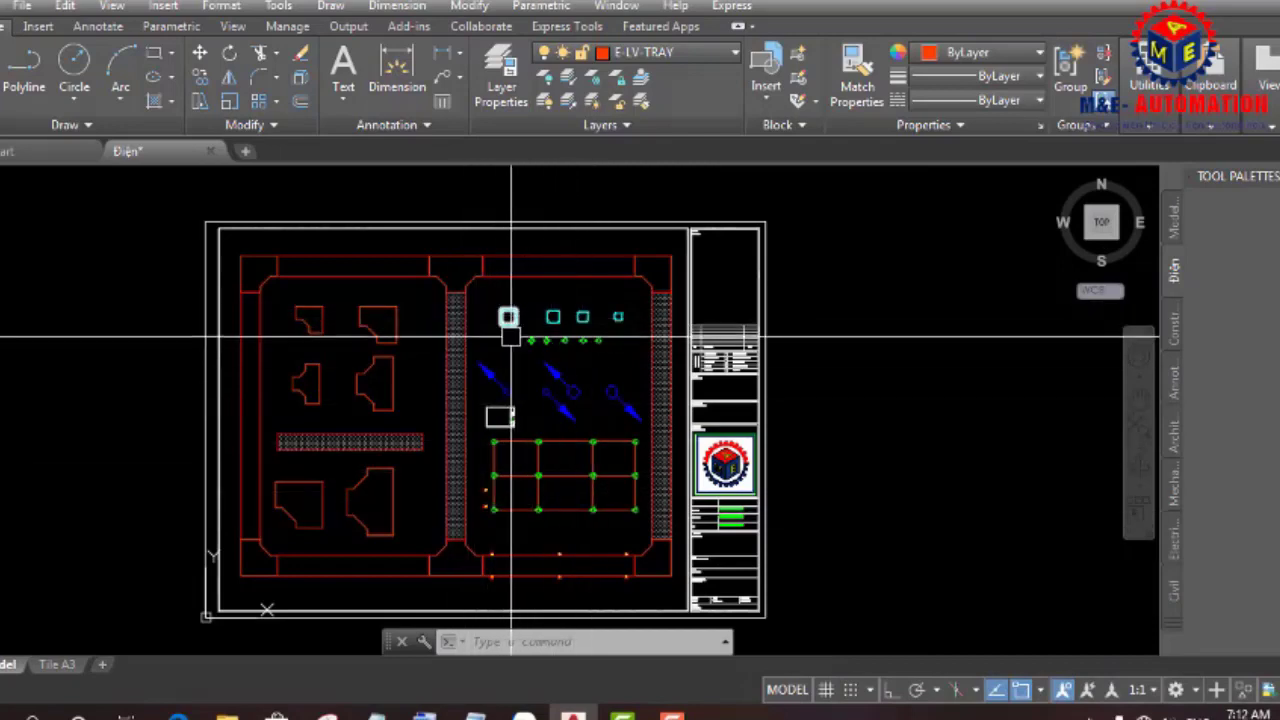
pyautogui.scroll(1, 511, 336)
pyautogui.scroll(1, 505, 300)
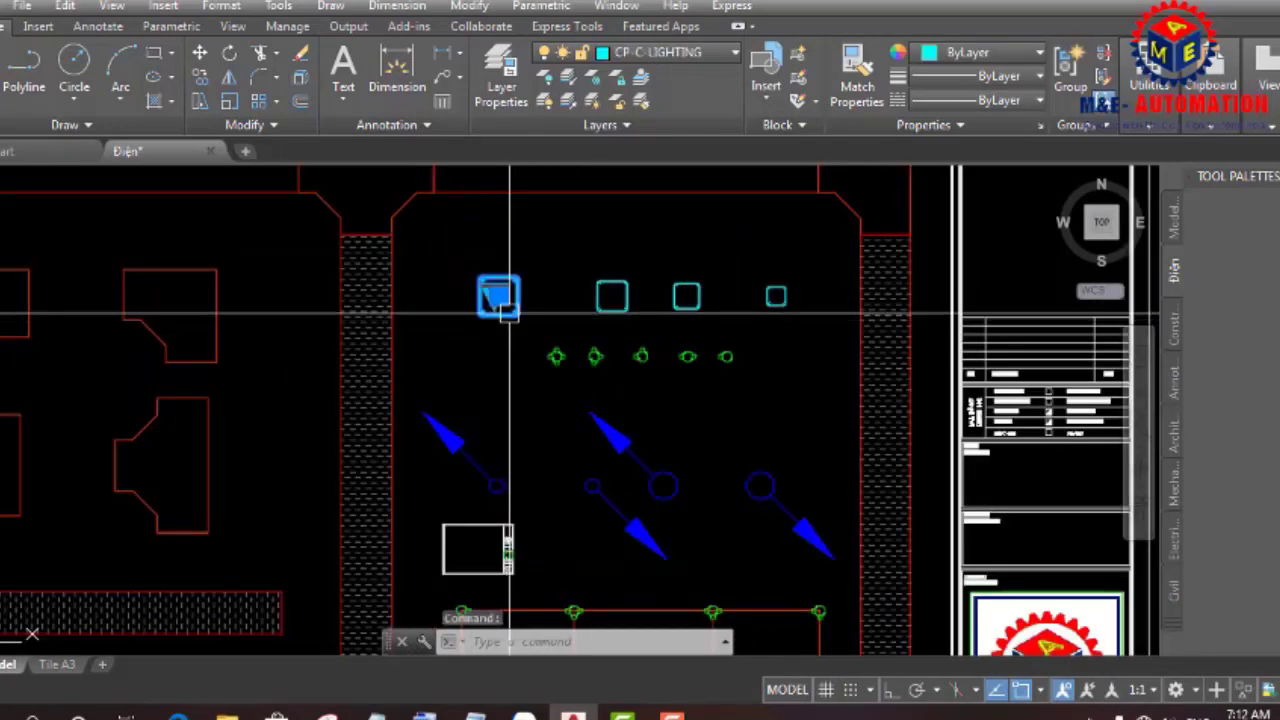
# - Copy the cyan Box Square block from the drawing and paste it into the Điện palette
pyautogui.click(500, 300)
pyautogui.rightClick(500, 305)
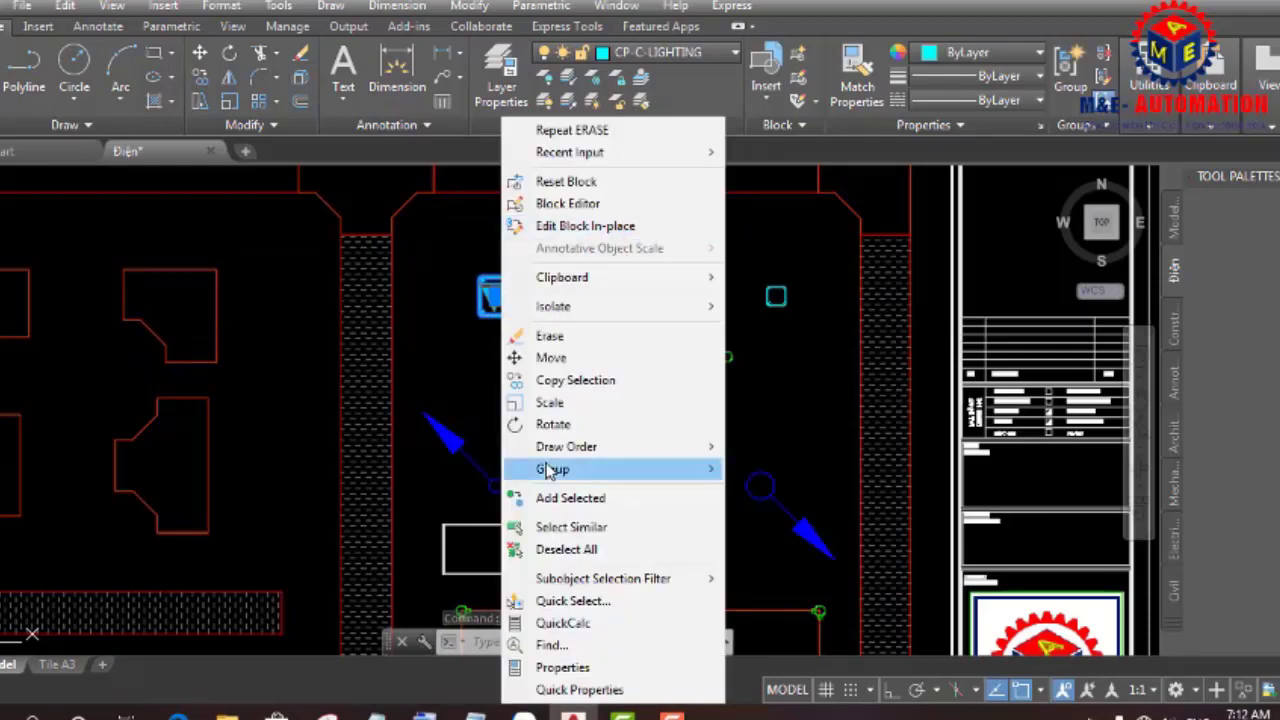
pyautogui.click(1266, 322)
pyautogui.rightClick(1266, 310)
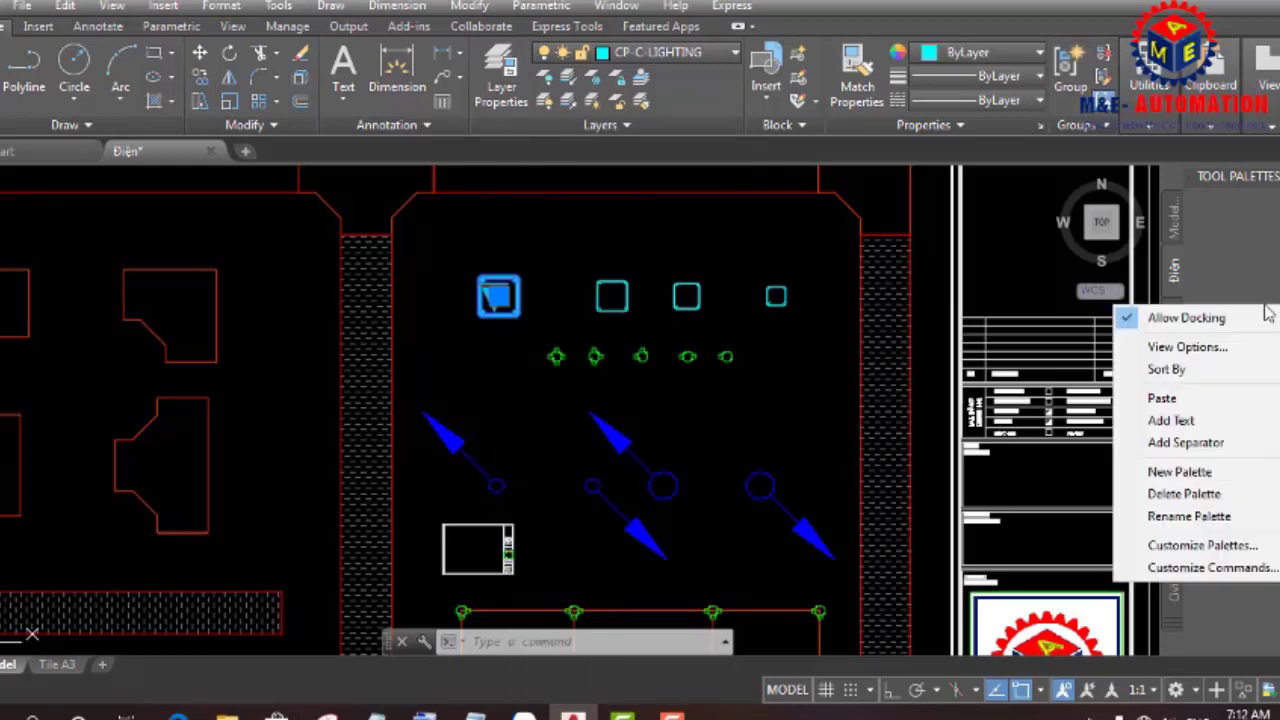
pyautogui.click(1193, 398)
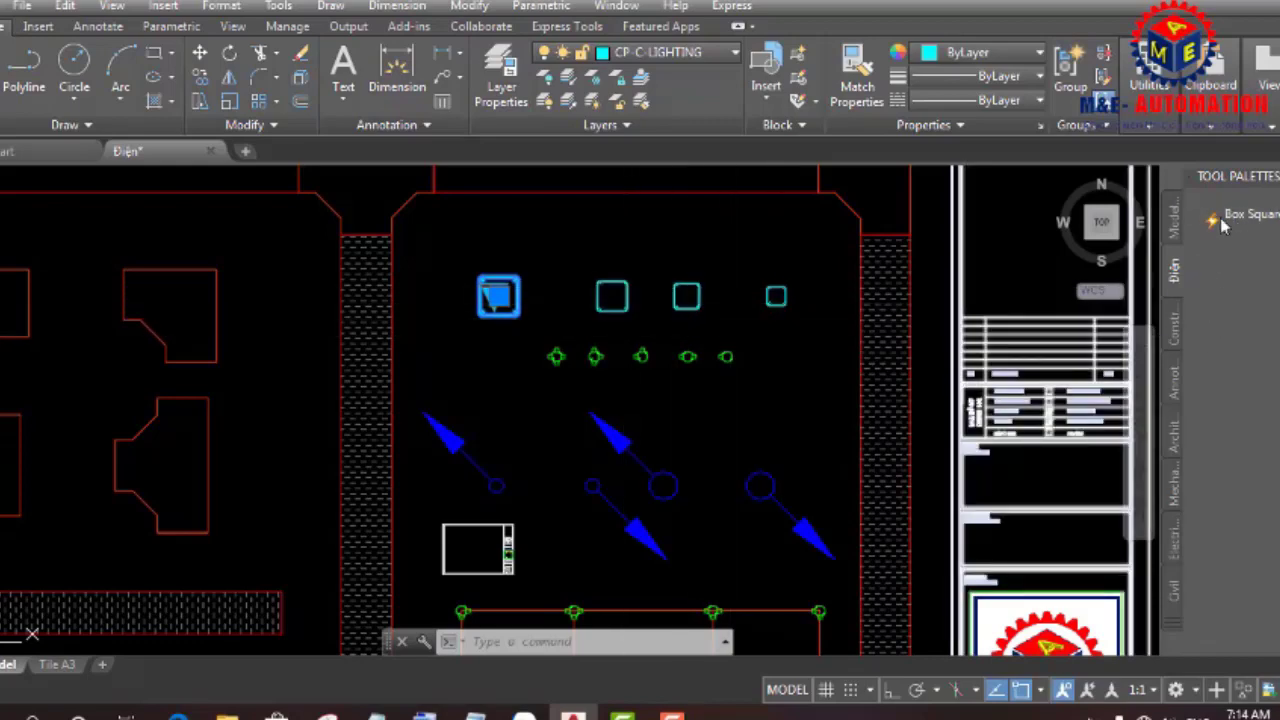
# - Window-select the green symbol, copy it with Ctrl+C, and paste it into Điện as E-Box-Pvc
pyautogui.press('Escape')
pyautogui.press('Escape')
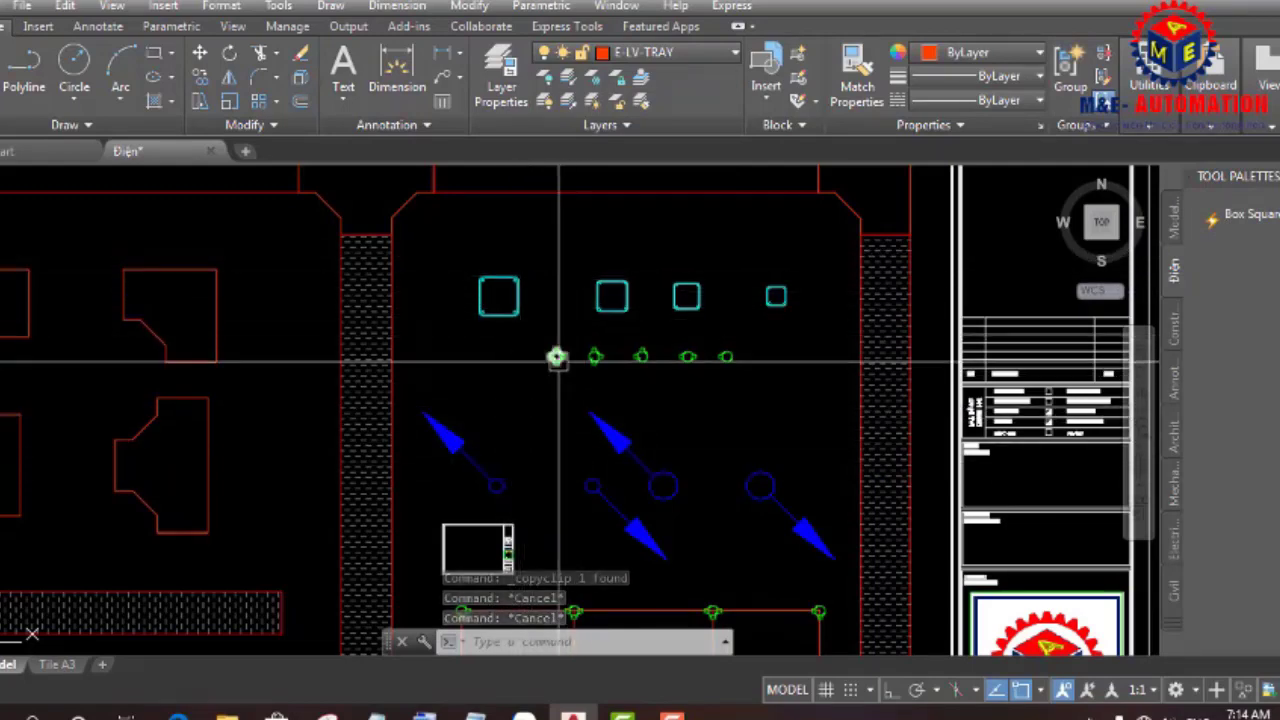
pyautogui.scroll(4, 557, 357)
pyautogui.click(483, 305)
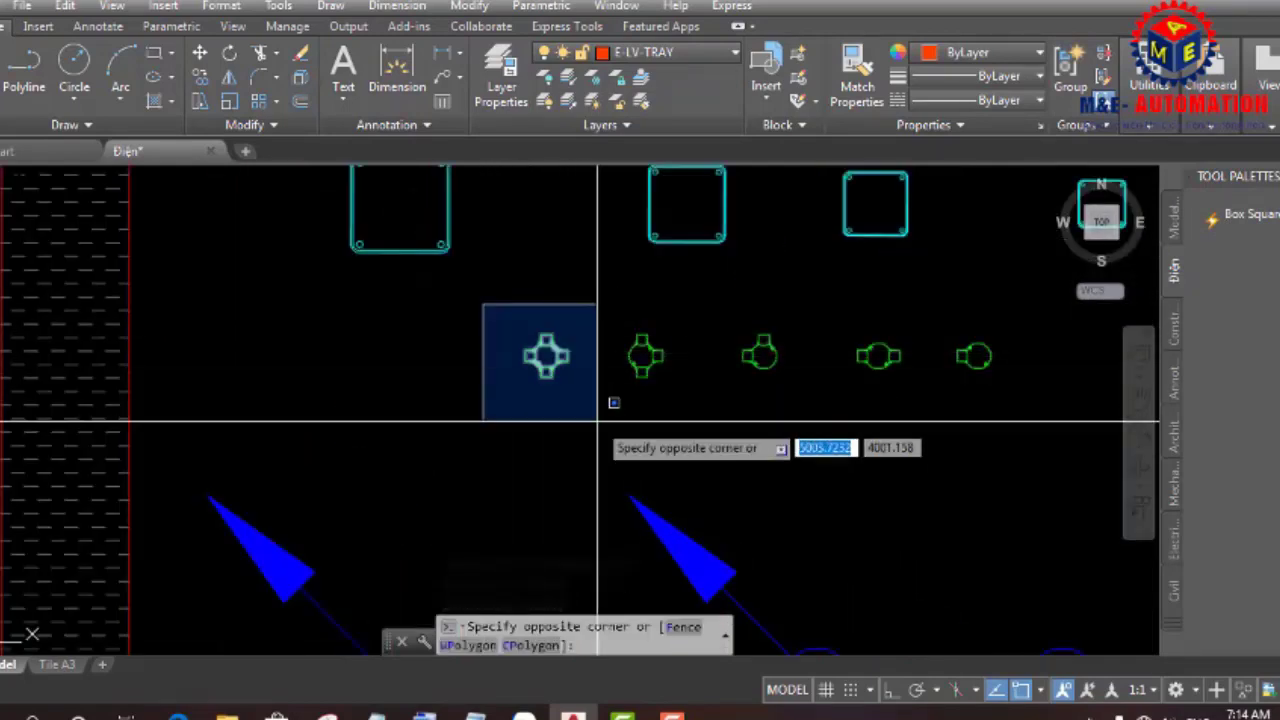
pyautogui.click(597, 421)
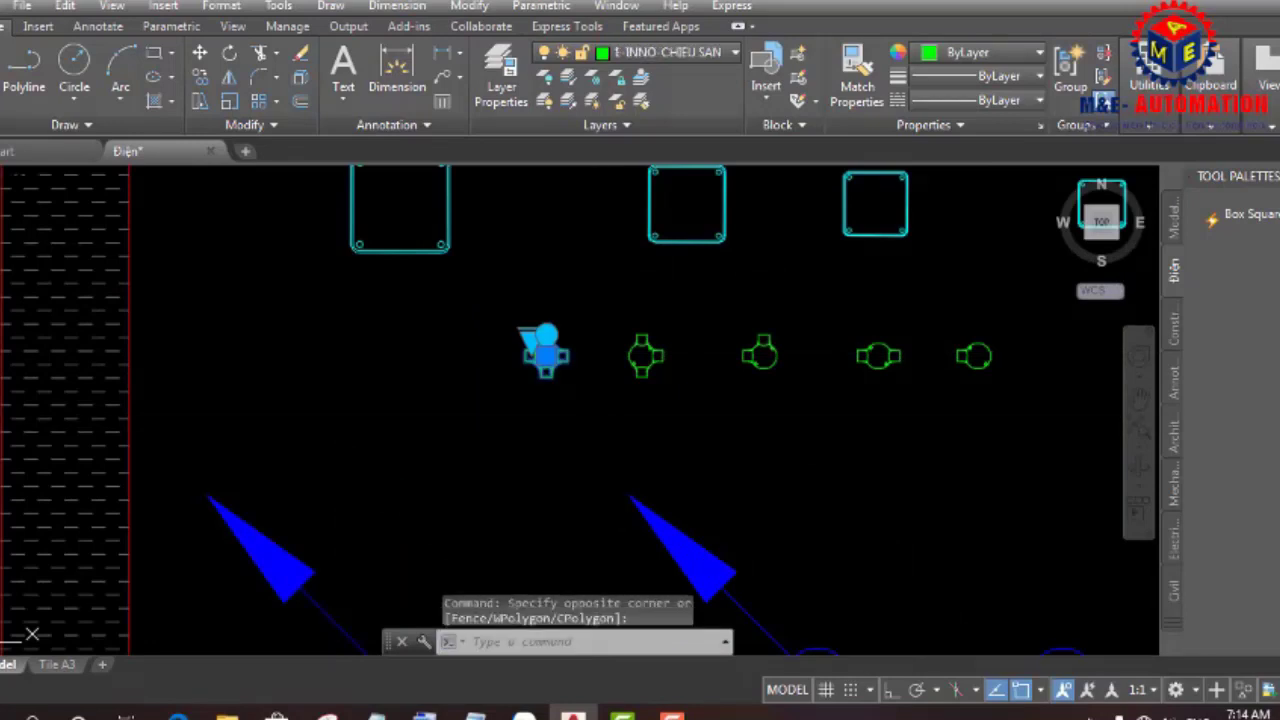
pyautogui.hotkey('ctrl', 'c')
pyautogui.rightClick(1260, 348)
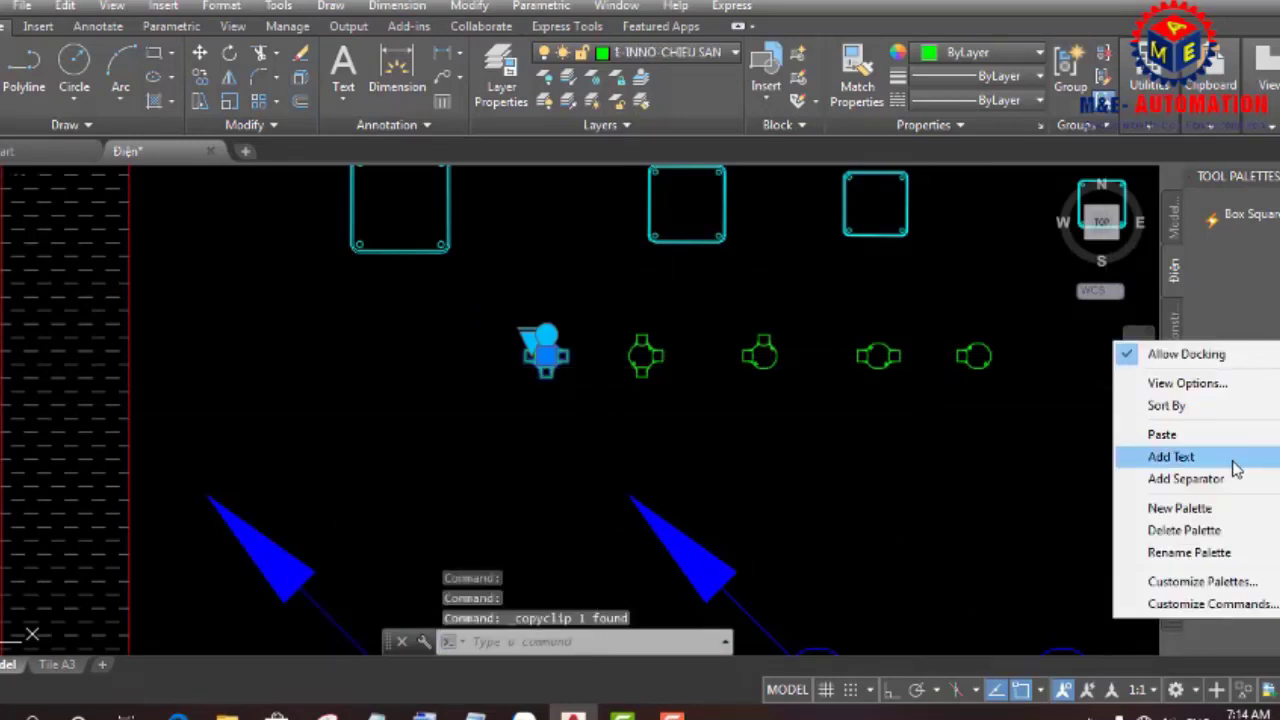
pyautogui.click(1198, 435)
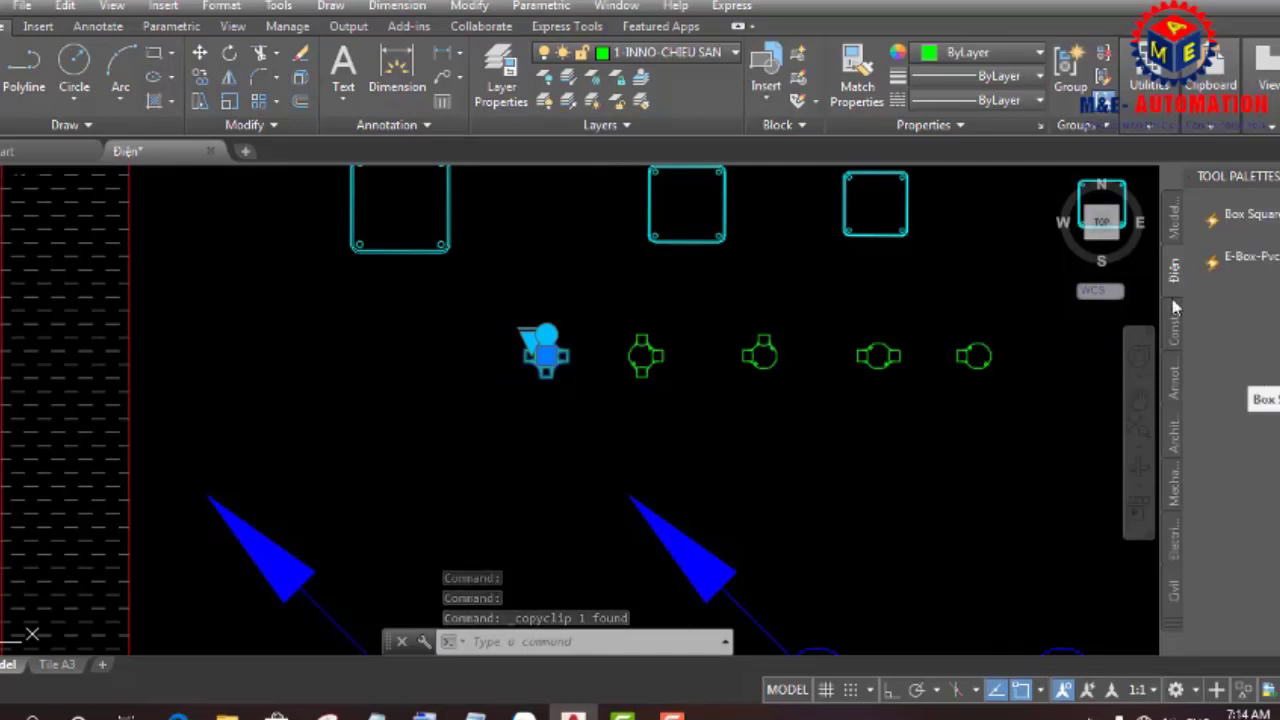
pyautogui.scroll(-2, 823, 433)
pyautogui.press('Escape')
pyautogui.press('Escape')
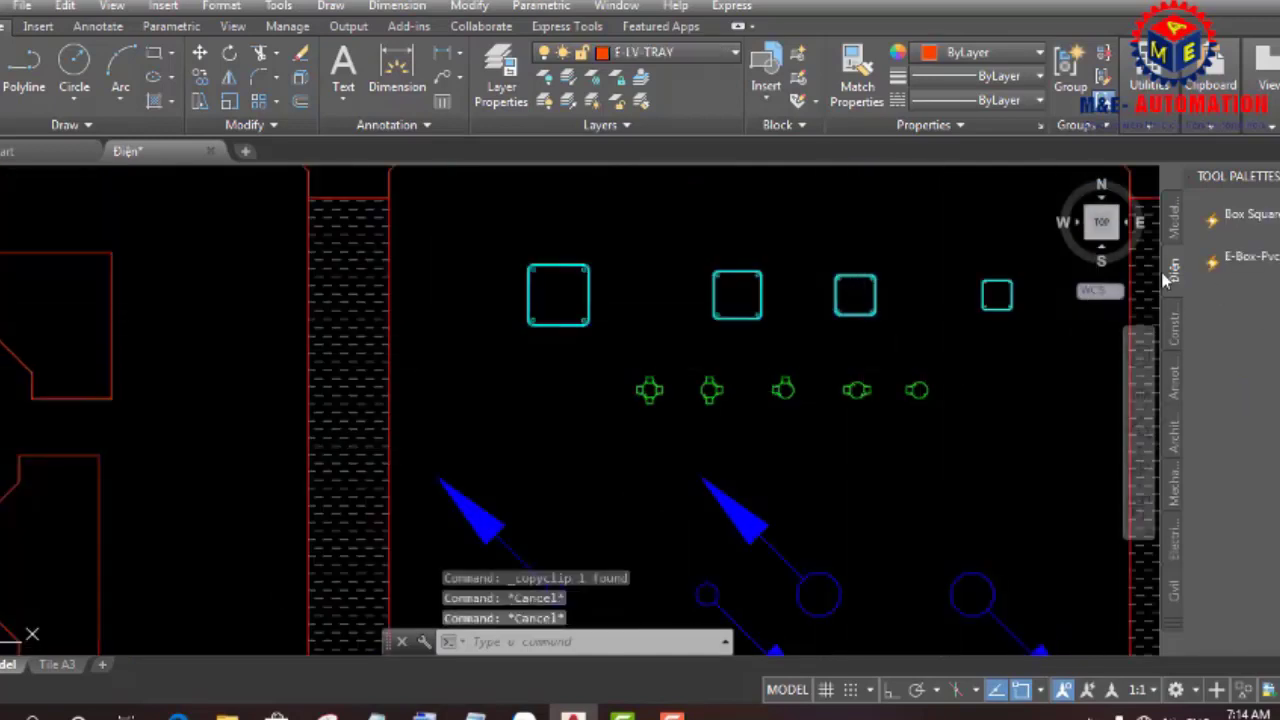
# - Insert a test Box Square block above the squares, then delete it
pyautogui.click(1240, 214)
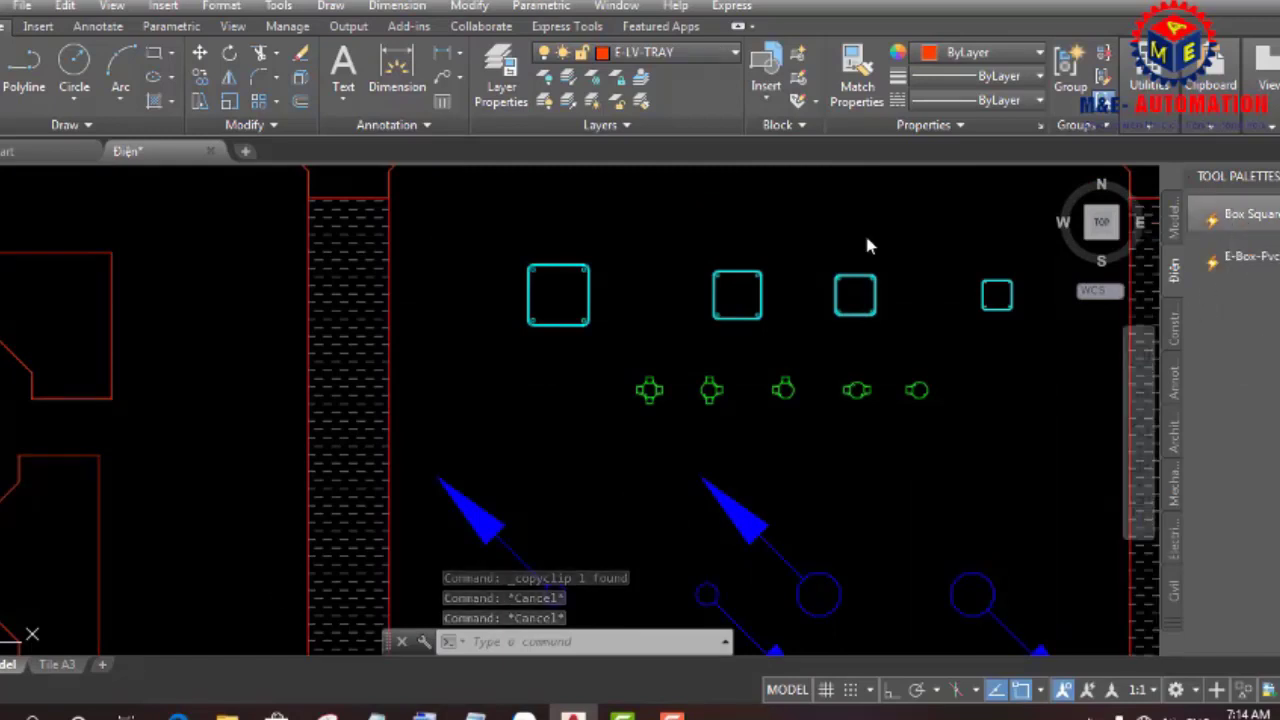
pyautogui.click(692, 234)
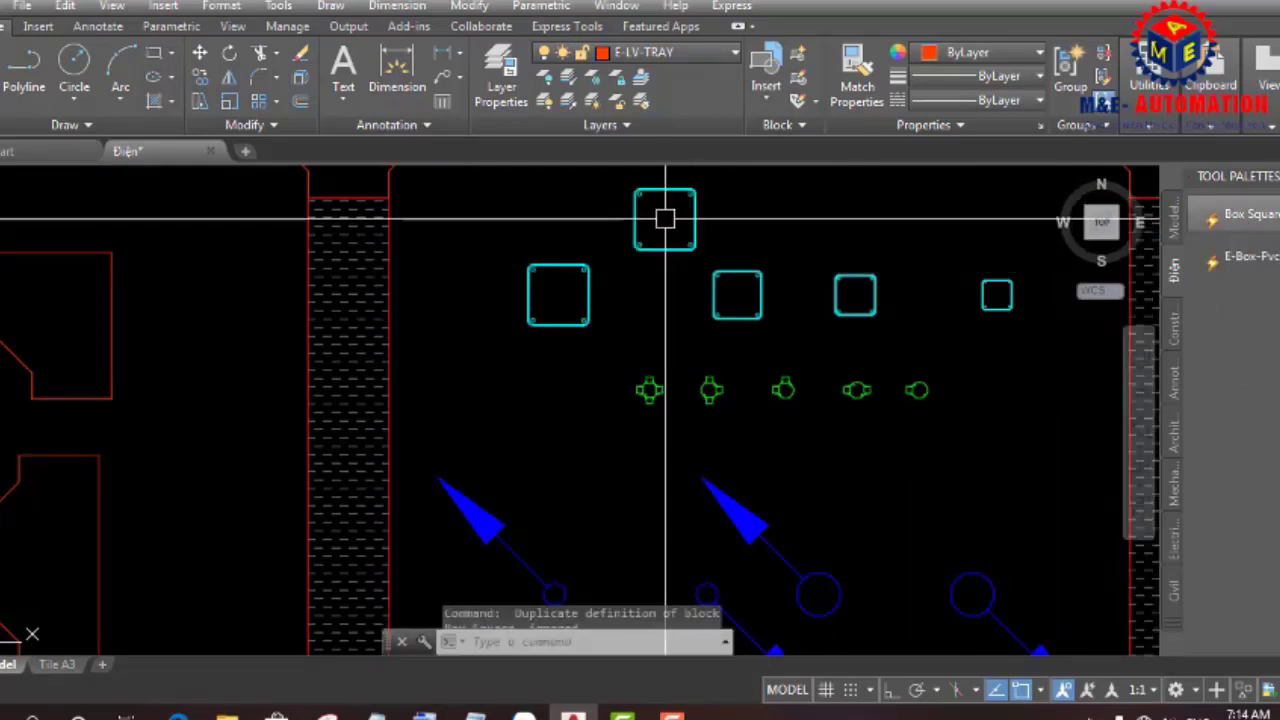
pyautogui.click(692, 234)
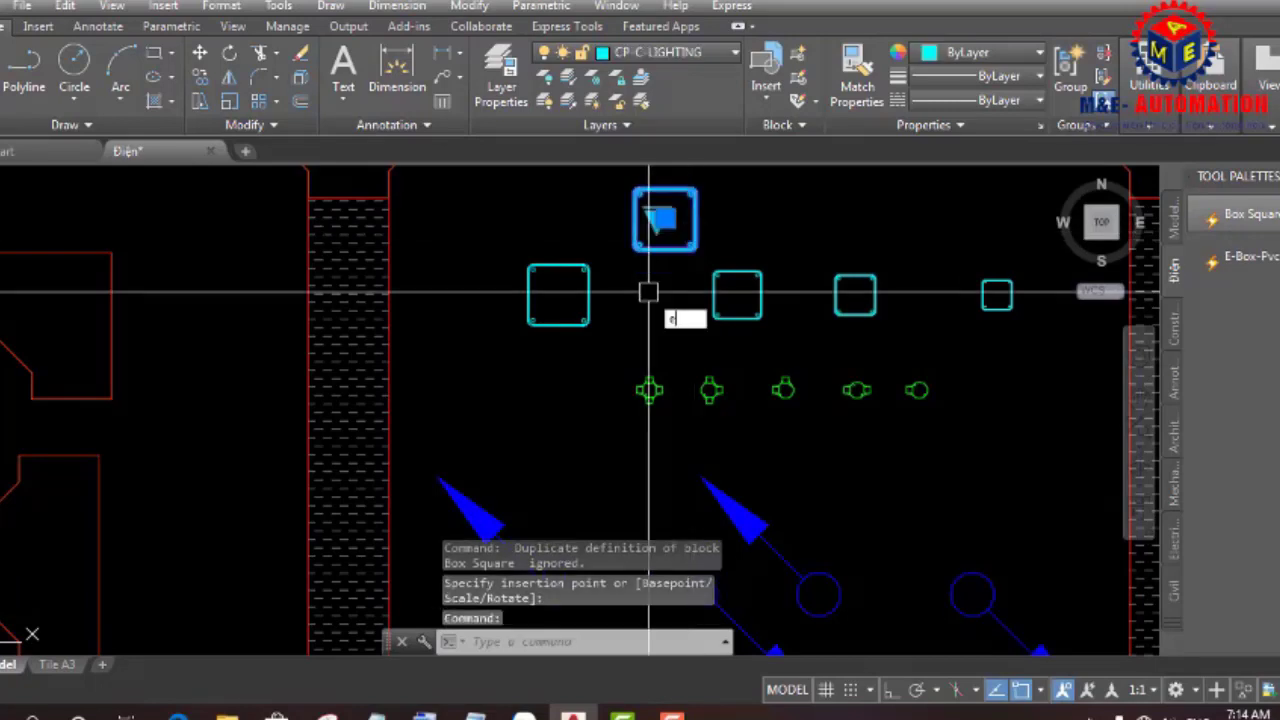
pyautogui.press('Delete')
pyautogui.rightClick(1230, 280)
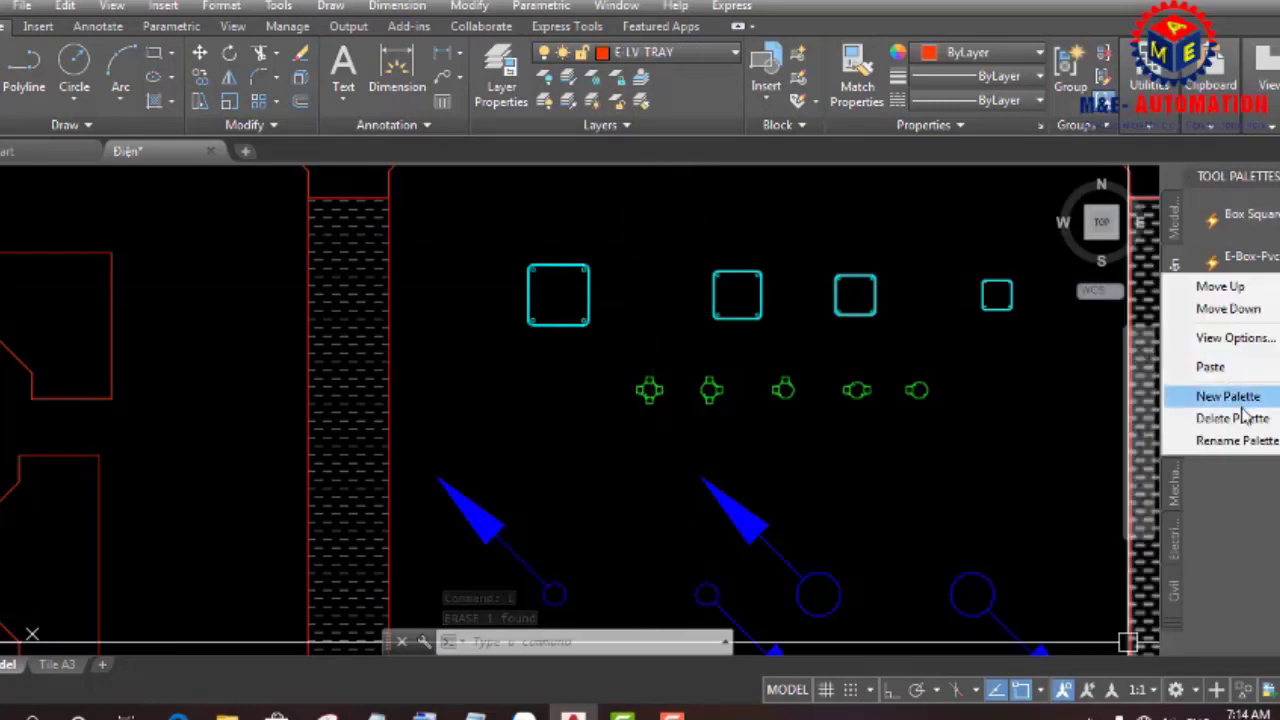
# - Delete the Điện palette again and confirm with OK
pyautogui.click(1240, 419)
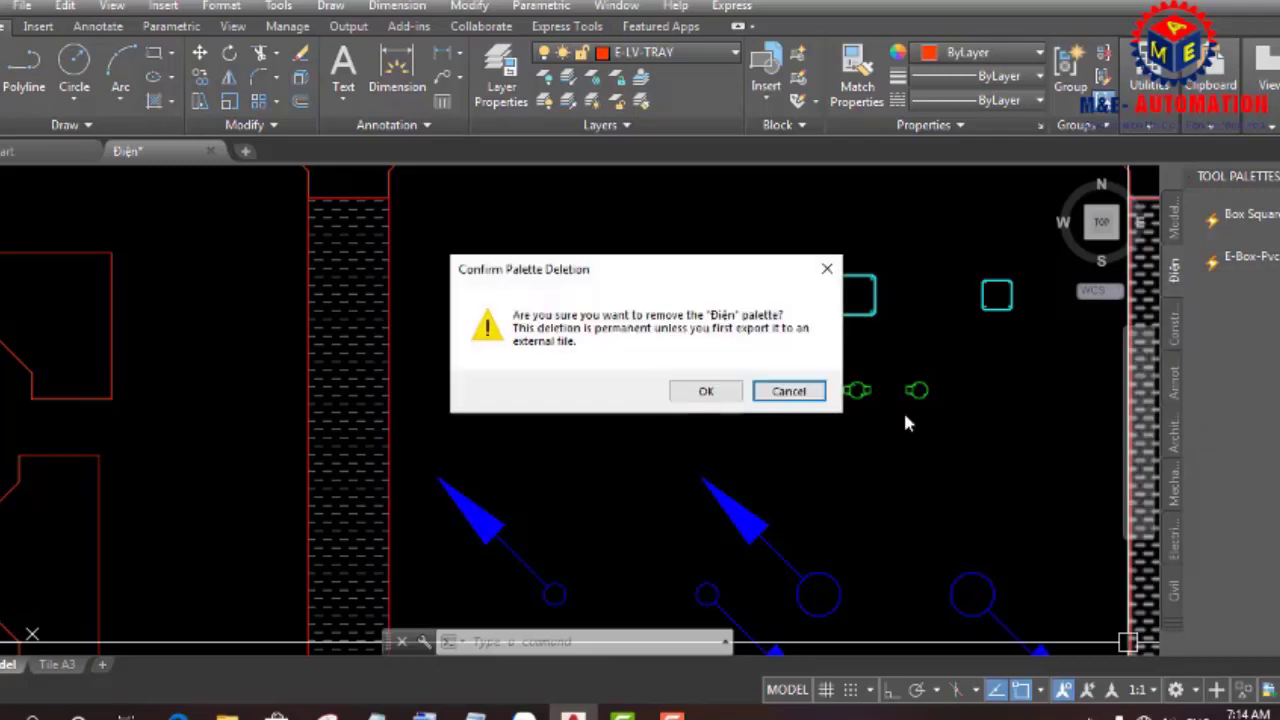
pyautogui.click(708, 392)
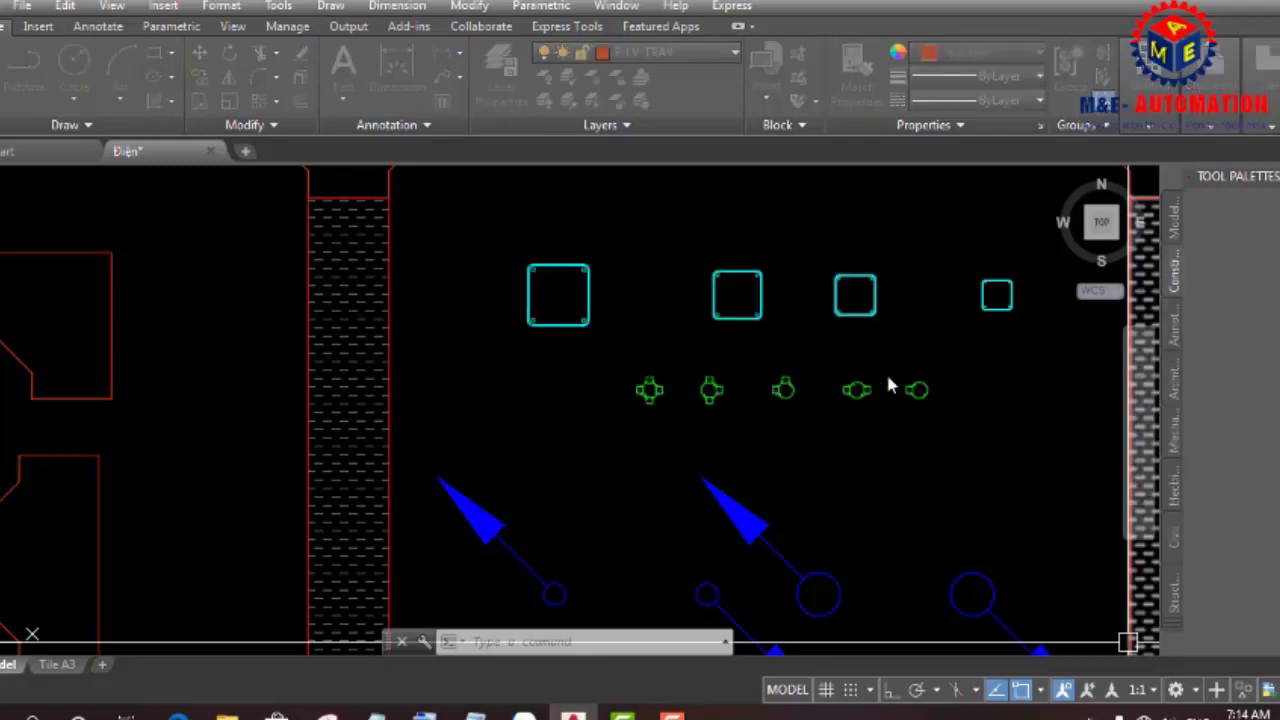
pyautogui.press('Escape')
pyautogui.press('Escape')
pyautogui.scroll(-3, 780, 380)
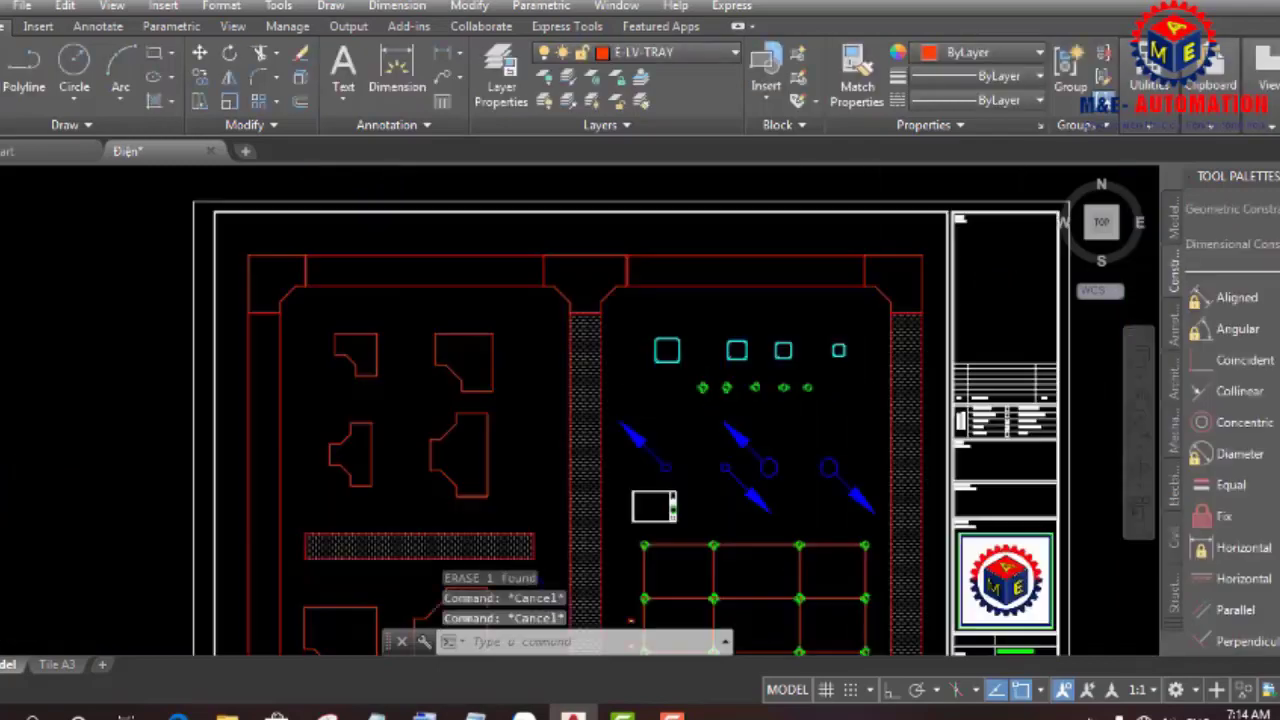
pyautogui.scroll(-3, 715, 376)
pyautogui.scroll(2, 931, 486)
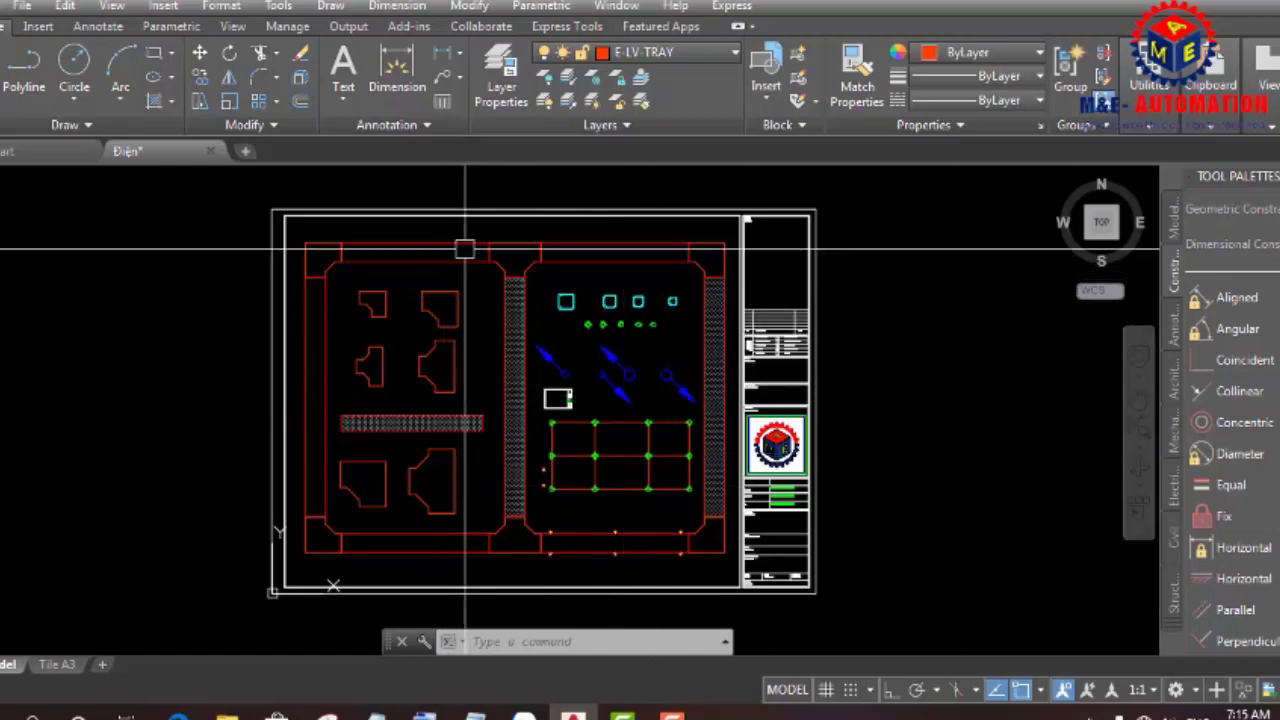
# - Clear the selection and open DesignCenter with Ctrl+2 showing Điện.dwg's 19 blocks
pyautogui.click(415, 552)
pyautogui.press('Escape')
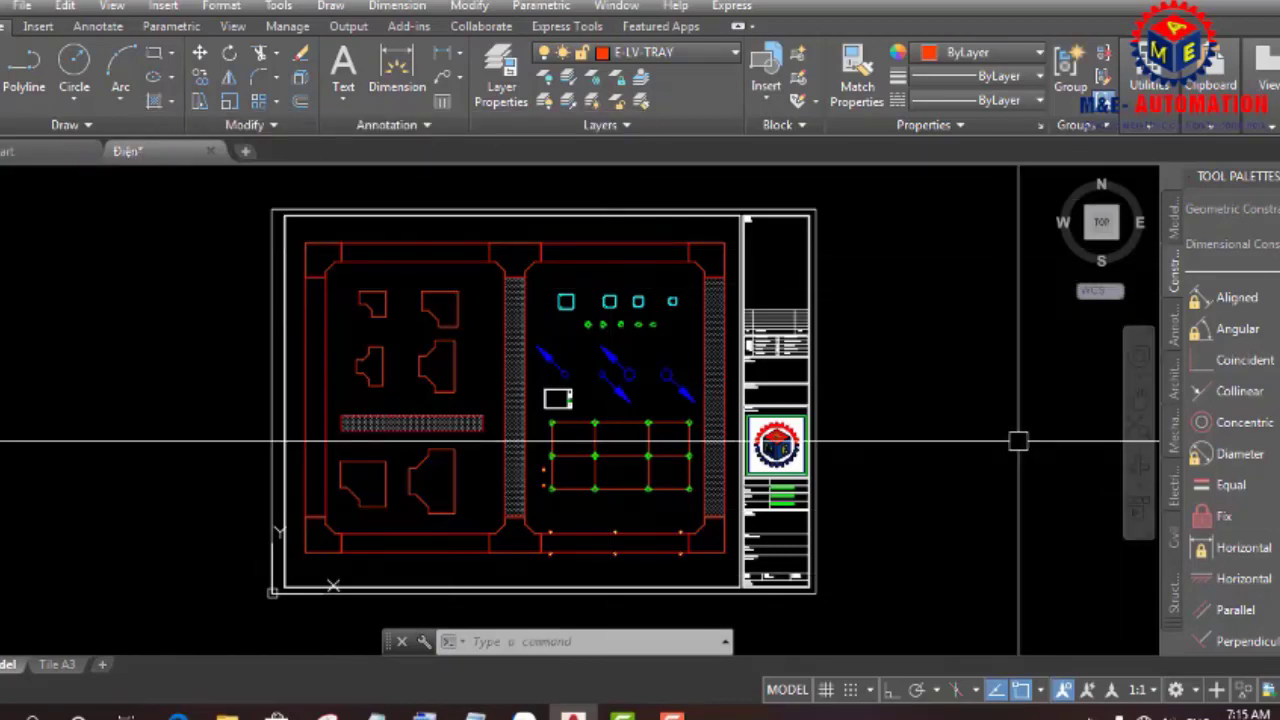
pyautogui.hotkey('ctrl', '2')
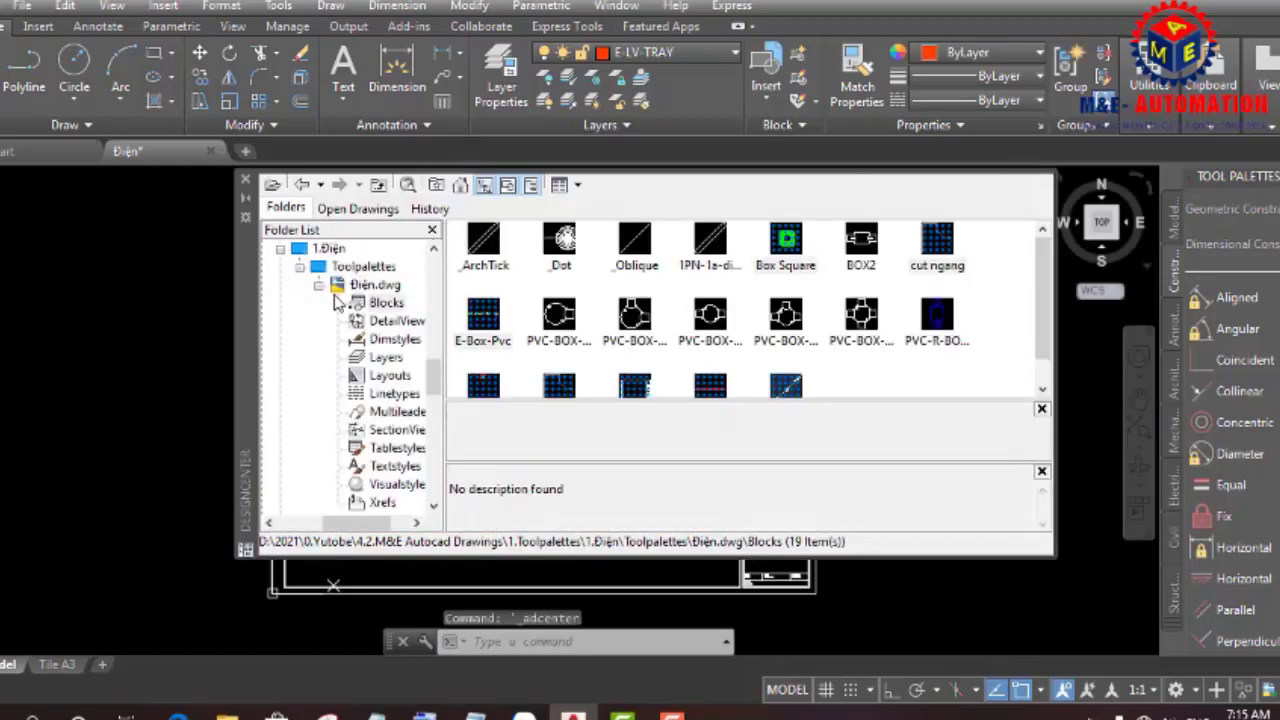
# - In DesignCenter, list Điện.dwg's 21 blocks and bring up the Blocks node's shortcut menu
pyautogui.click(340, 287)
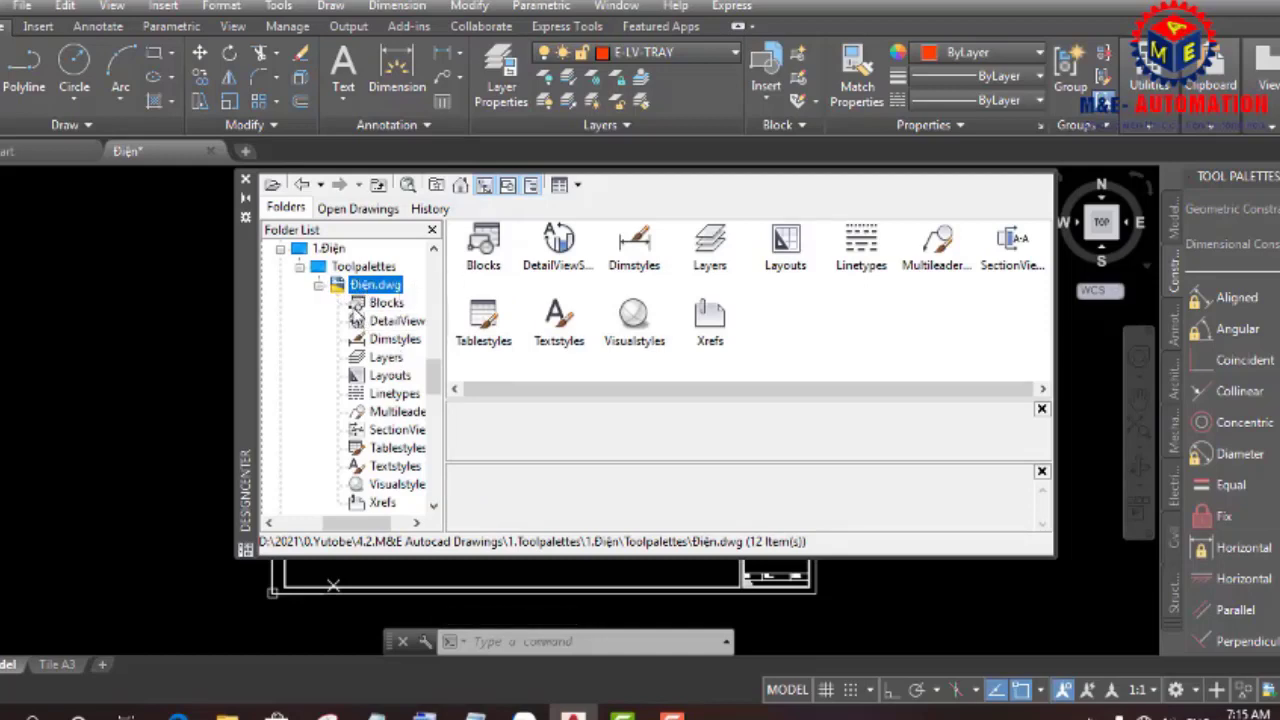
pyautogui.click(384, 303)
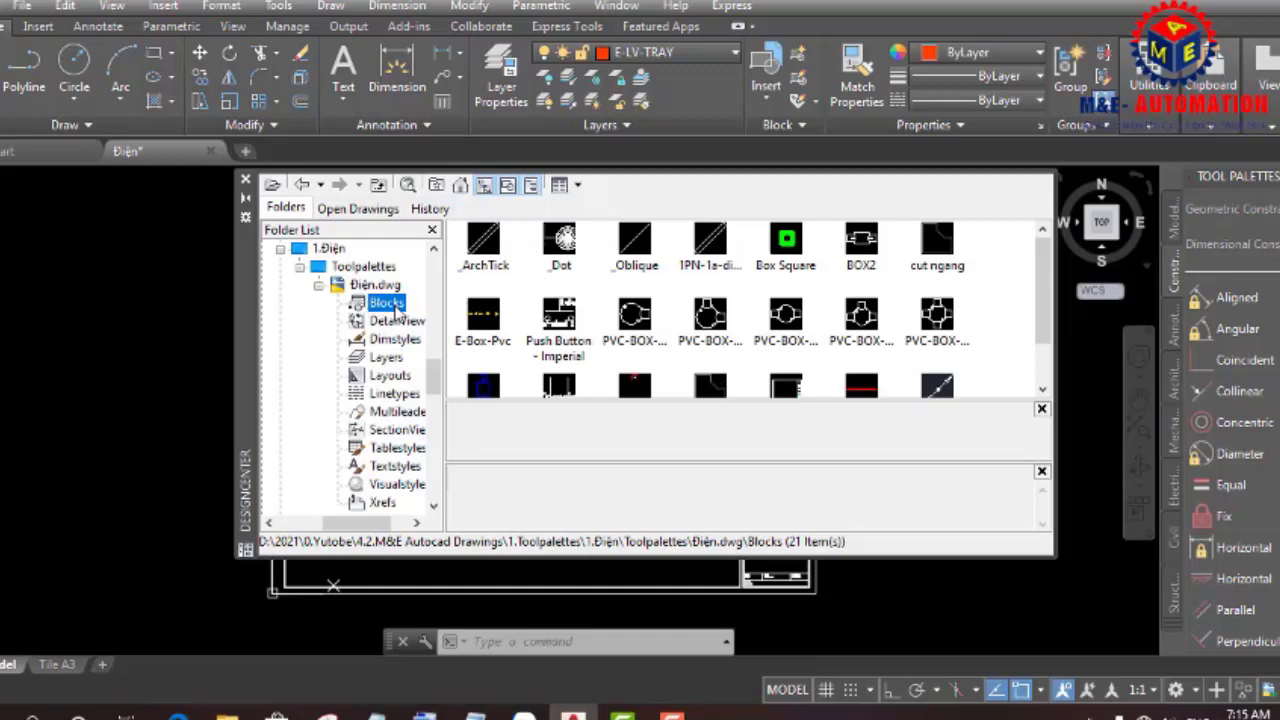
pyautogui.rightClick(366, 304)
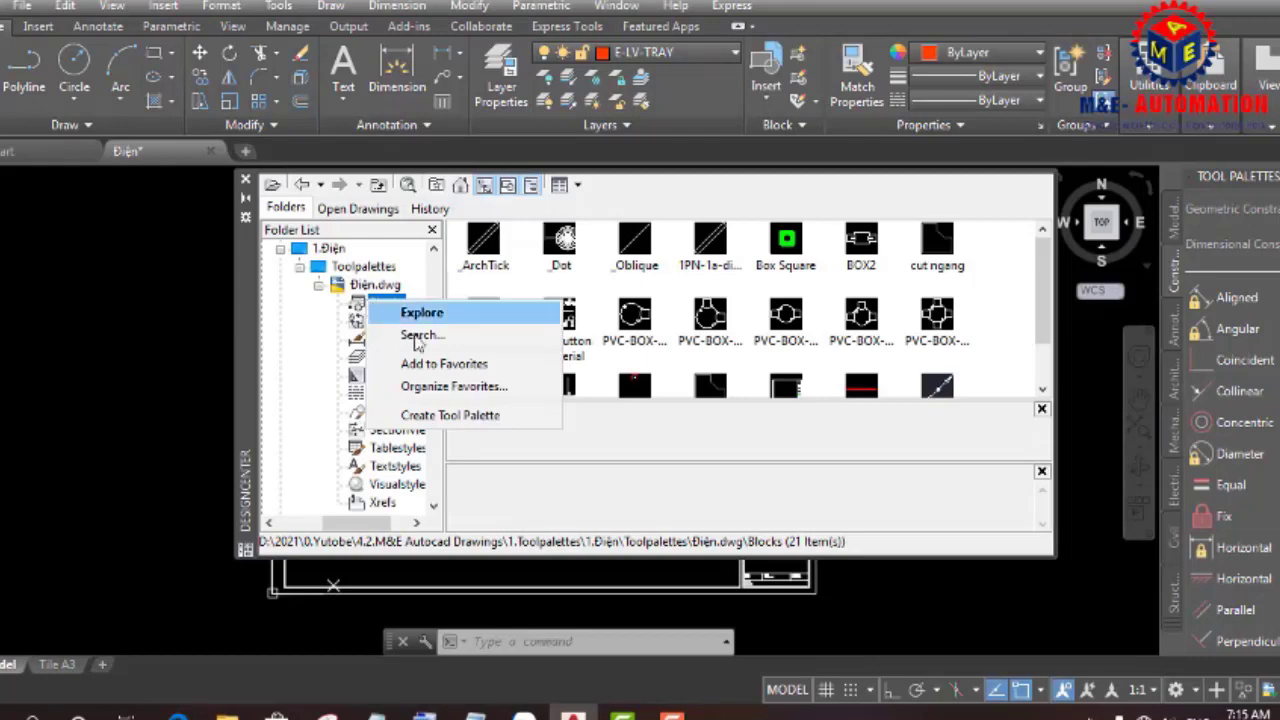
# - Create the Điện tool palette from all Điện.dwg blocks, such as _ArchTick, Box Square and Push Button - Imperial
pyautogui.click(479, 415)
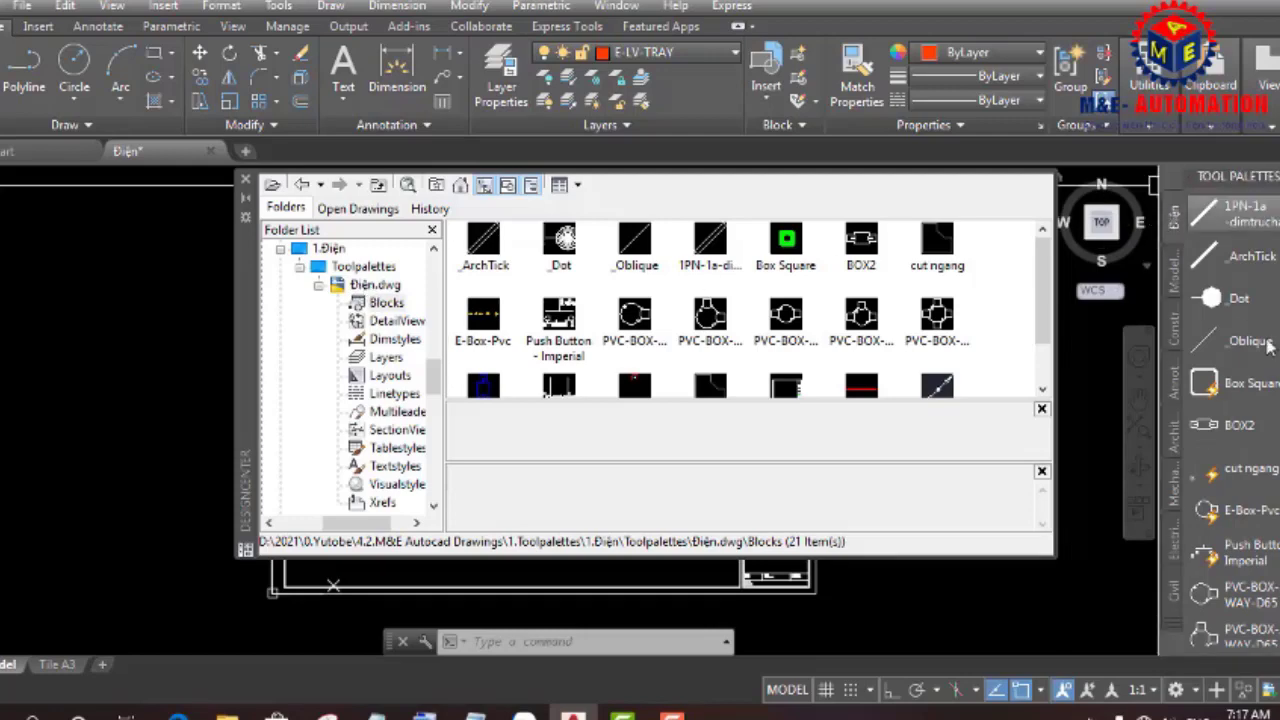
pyautogui.scroll(-1, 1043, 310)
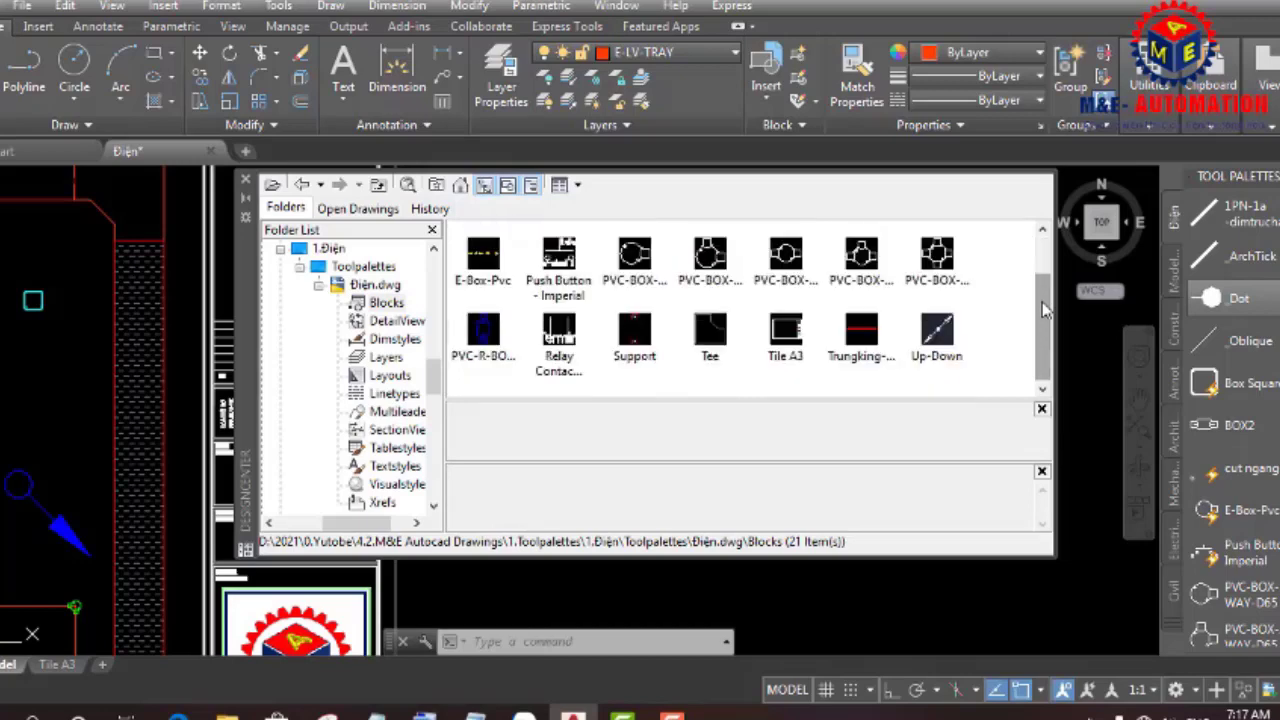
pyautogui.scroll(1, 1043, 316)
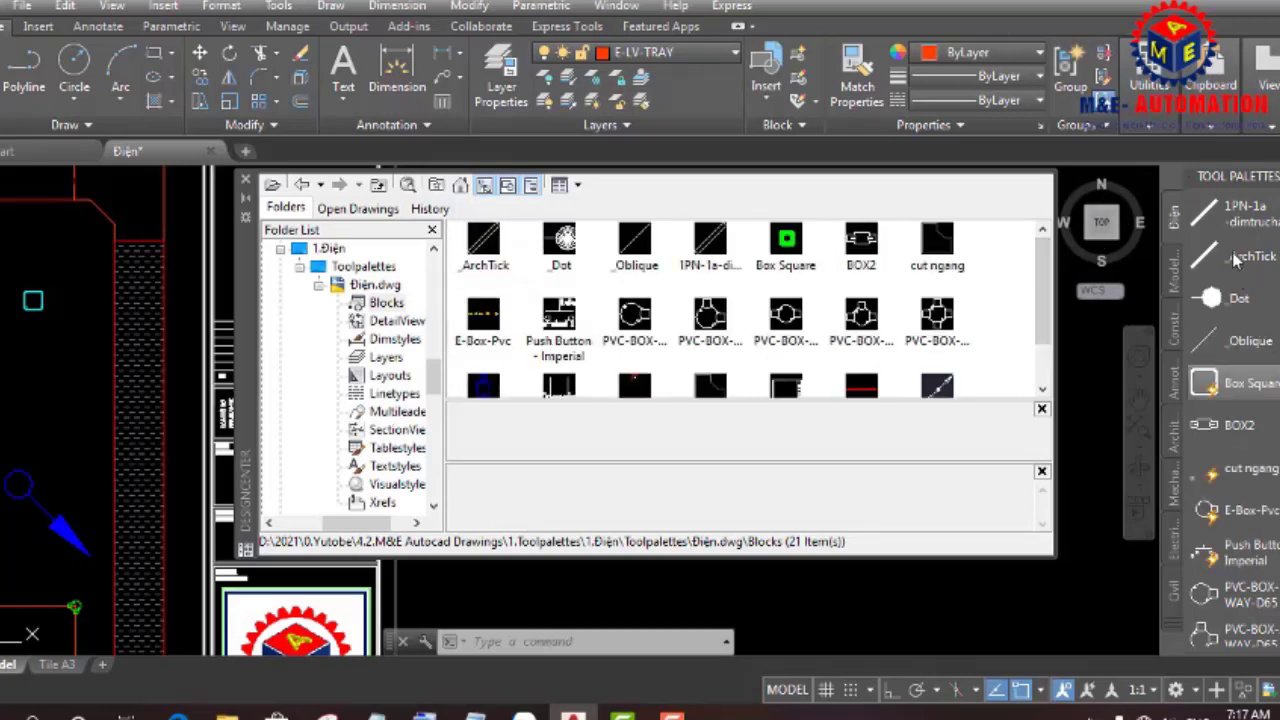
pyautogui.moveTo(1228, 256)
pyautogui.mouseDown()
pyautogui.moveTo(1218, 214)
pyautogui.moveTo(1268, 450)
pyautogui.mouseUp()
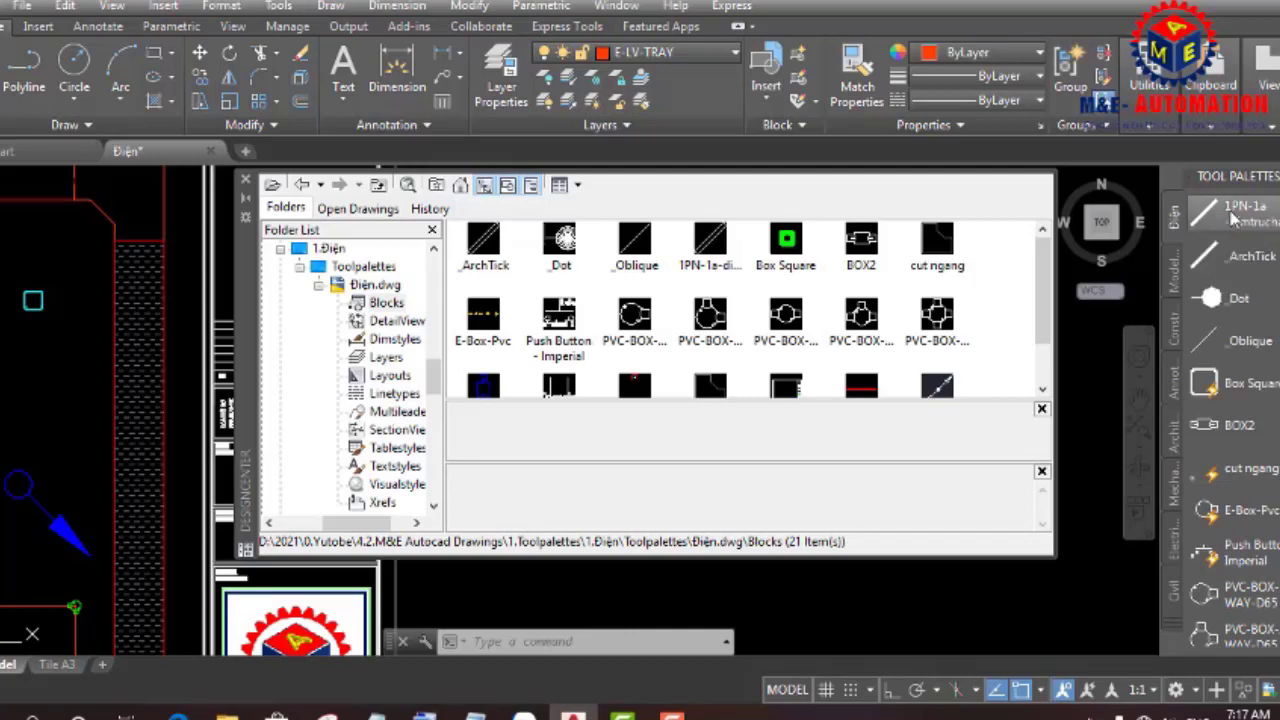
# - Delete the 1PN-1a-dimtruchatch$0$_ArchTick tool from the Điện palette and bring up its Sort By options
pyautogui.rightClick(1225, 208)
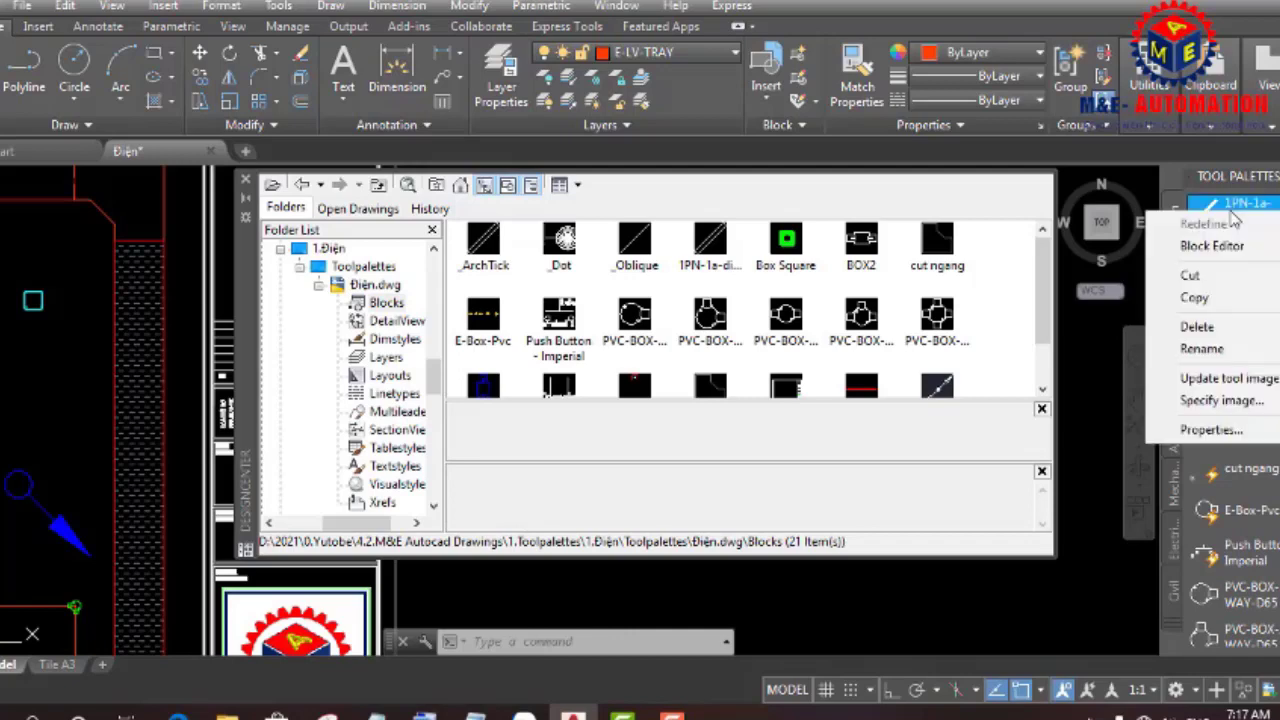
pyautogui.click(1208, 337)
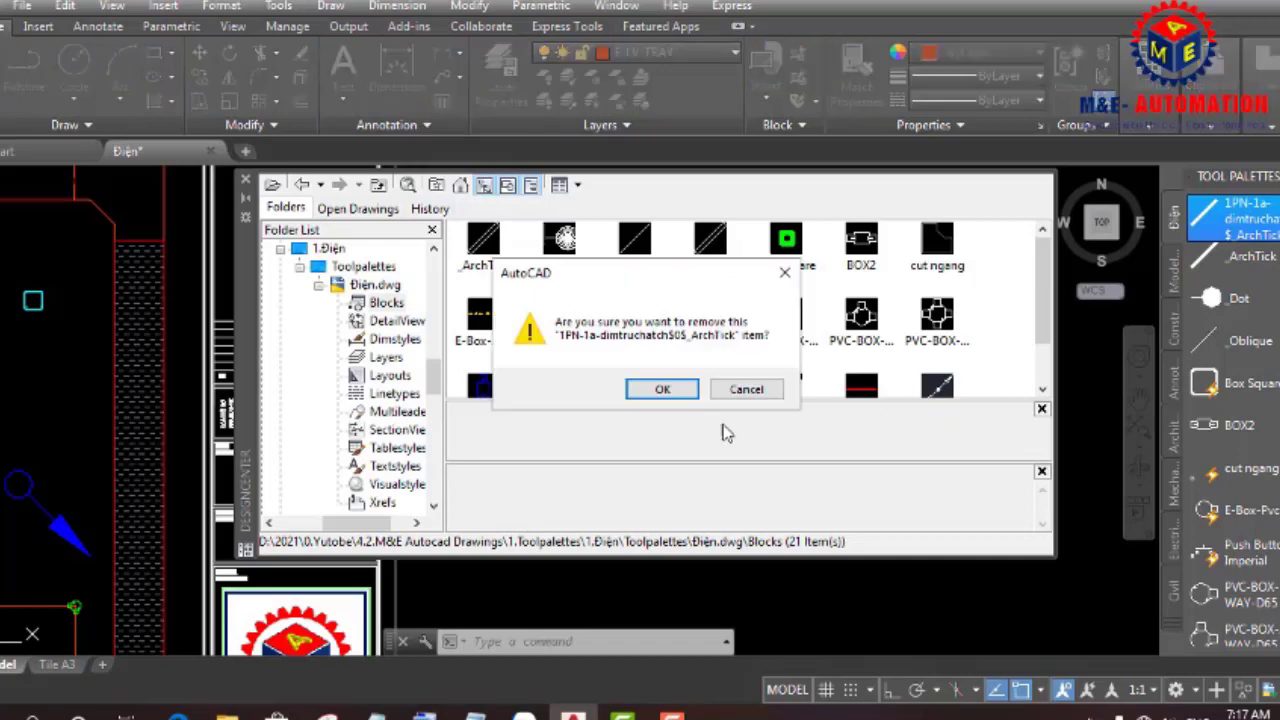
pyautogui.click(668, 392)
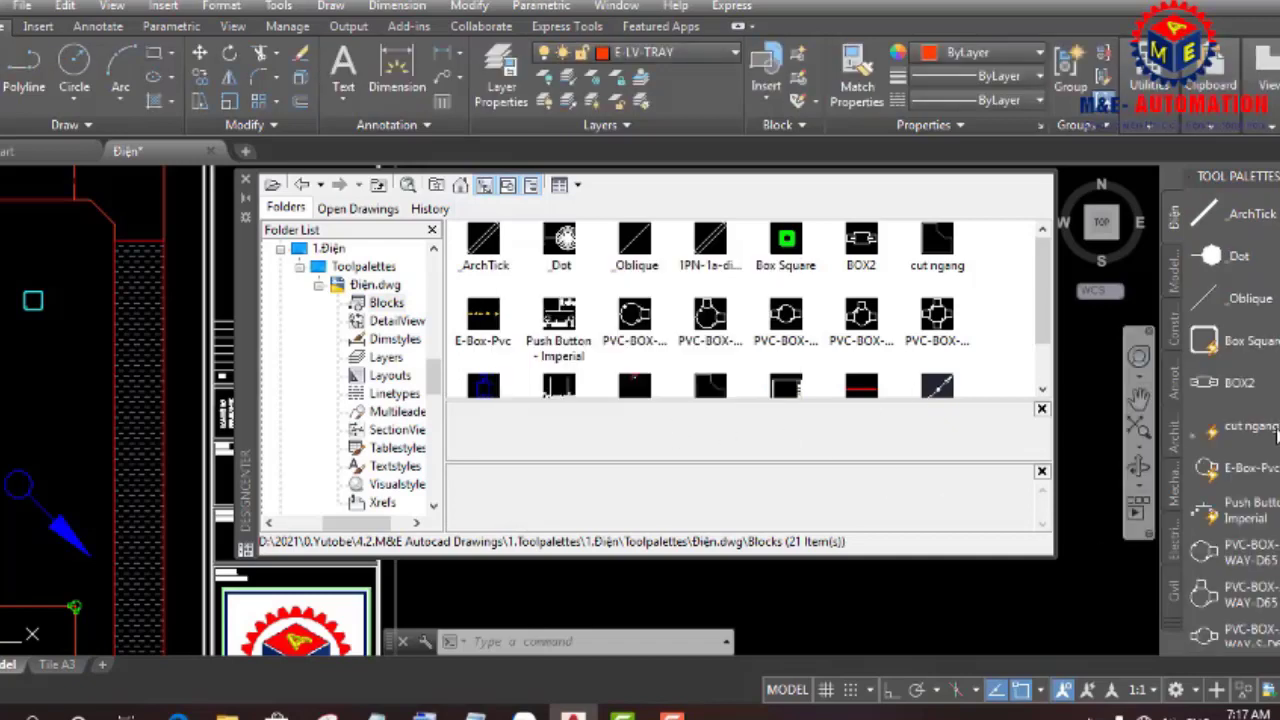
pyautogui.rightClick(1275, 403)
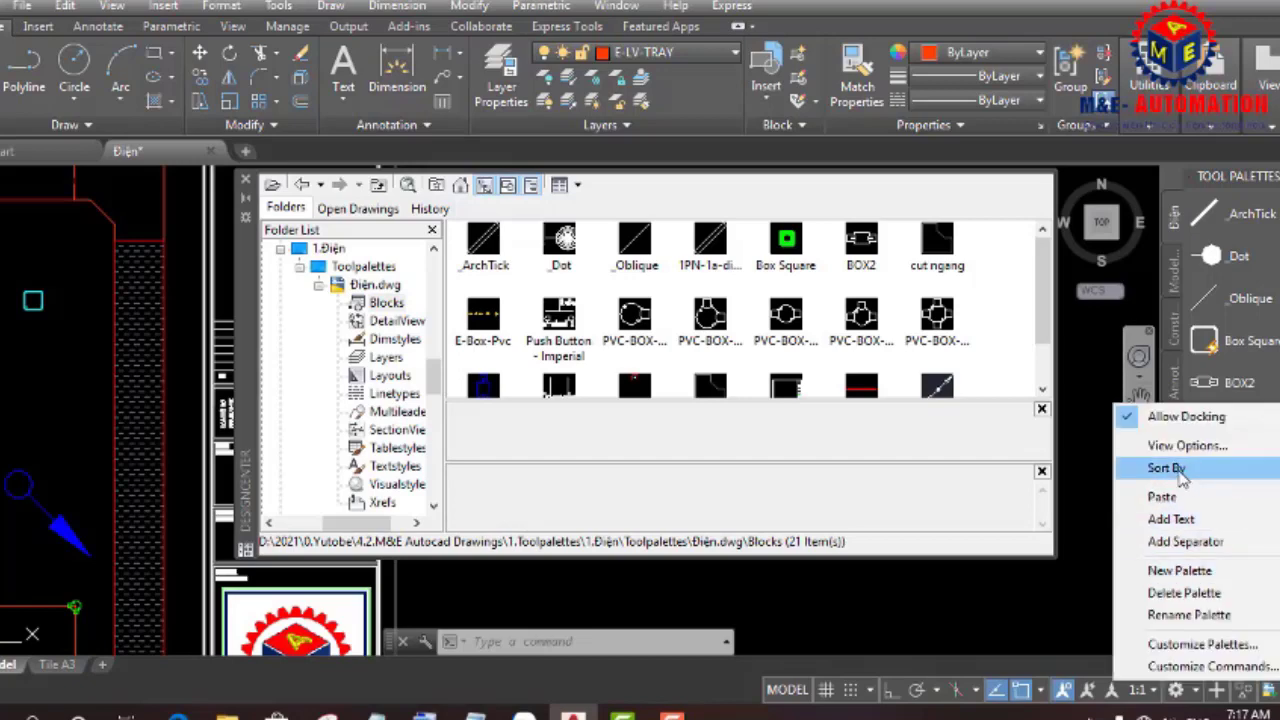
pyautogui.moveTo(1166, 468)
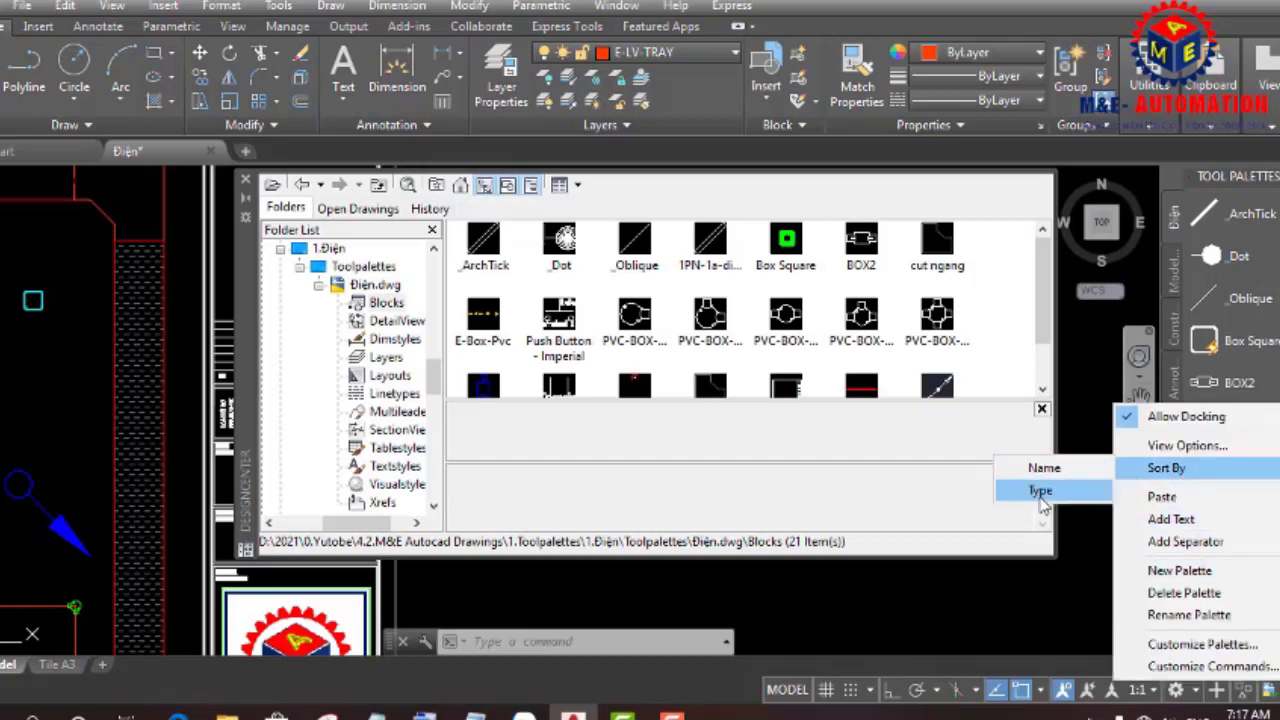
# - Sort the Điện palette tools by type, cancelling an accidental block insertion
pyautogui.click(1040, 491)
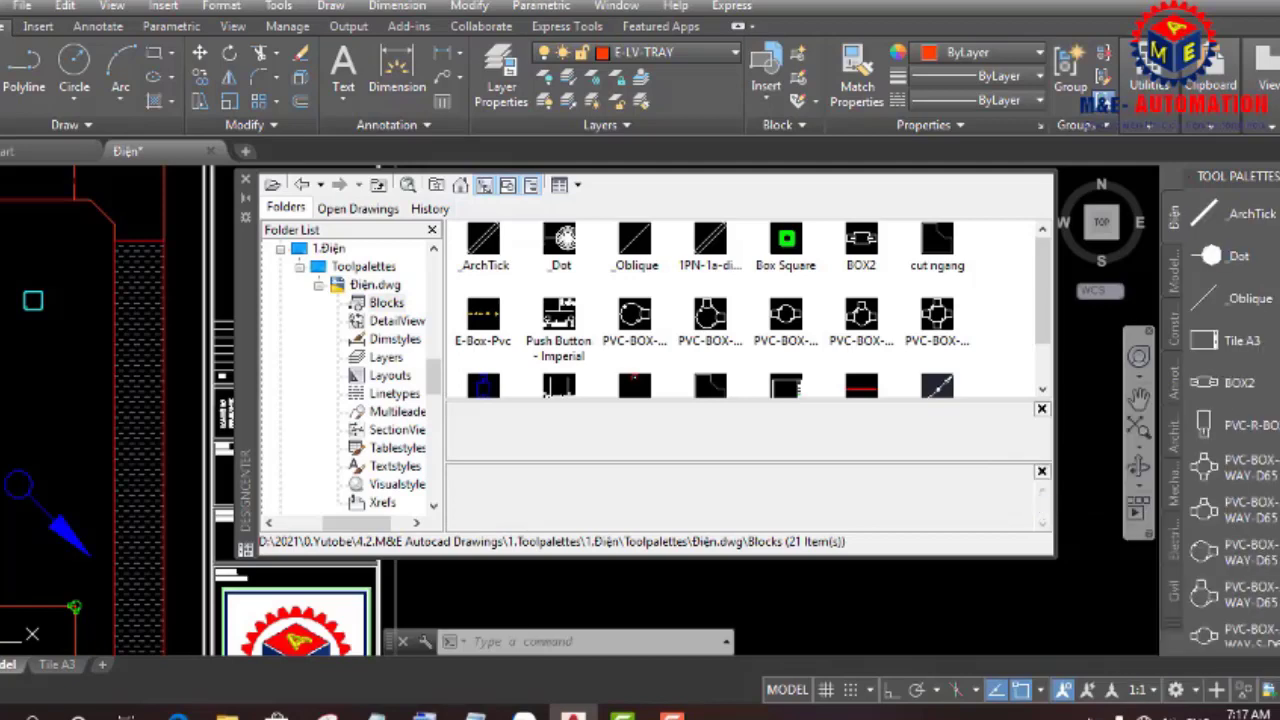
pyautogui.click(1267, 345)
pyautogui.click(1215, 425)
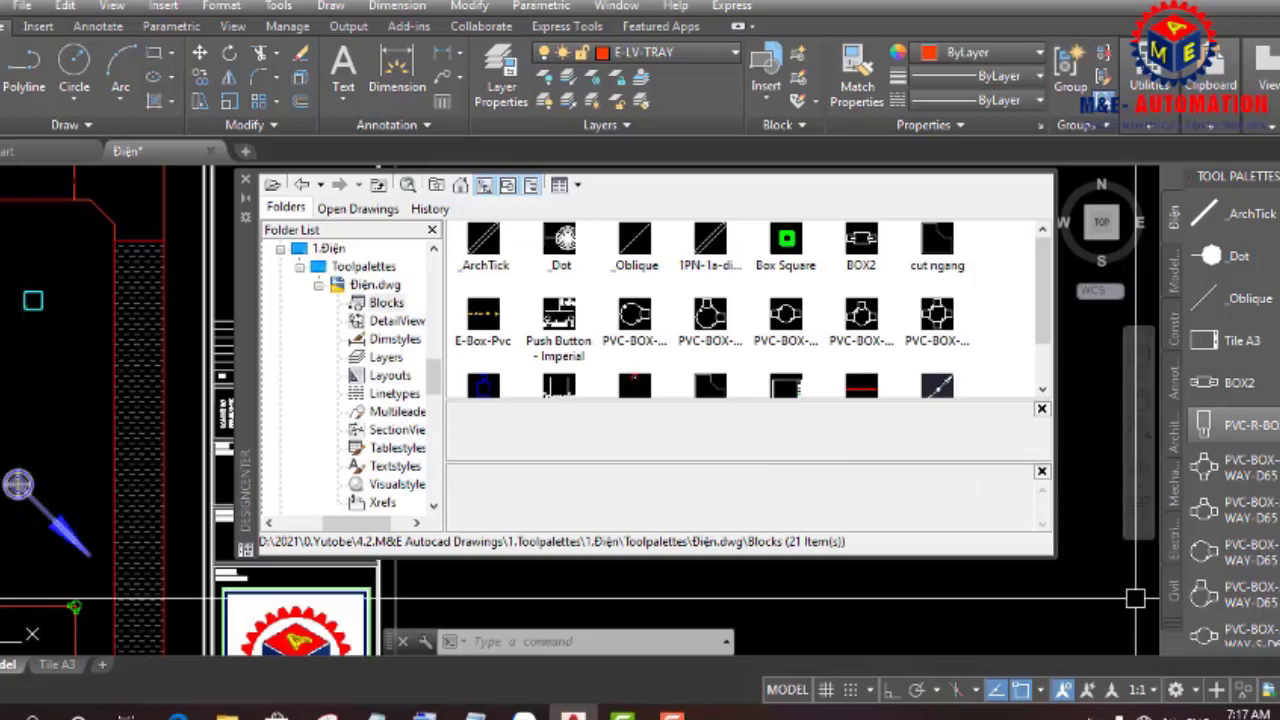
pyautogui.press('Escape')
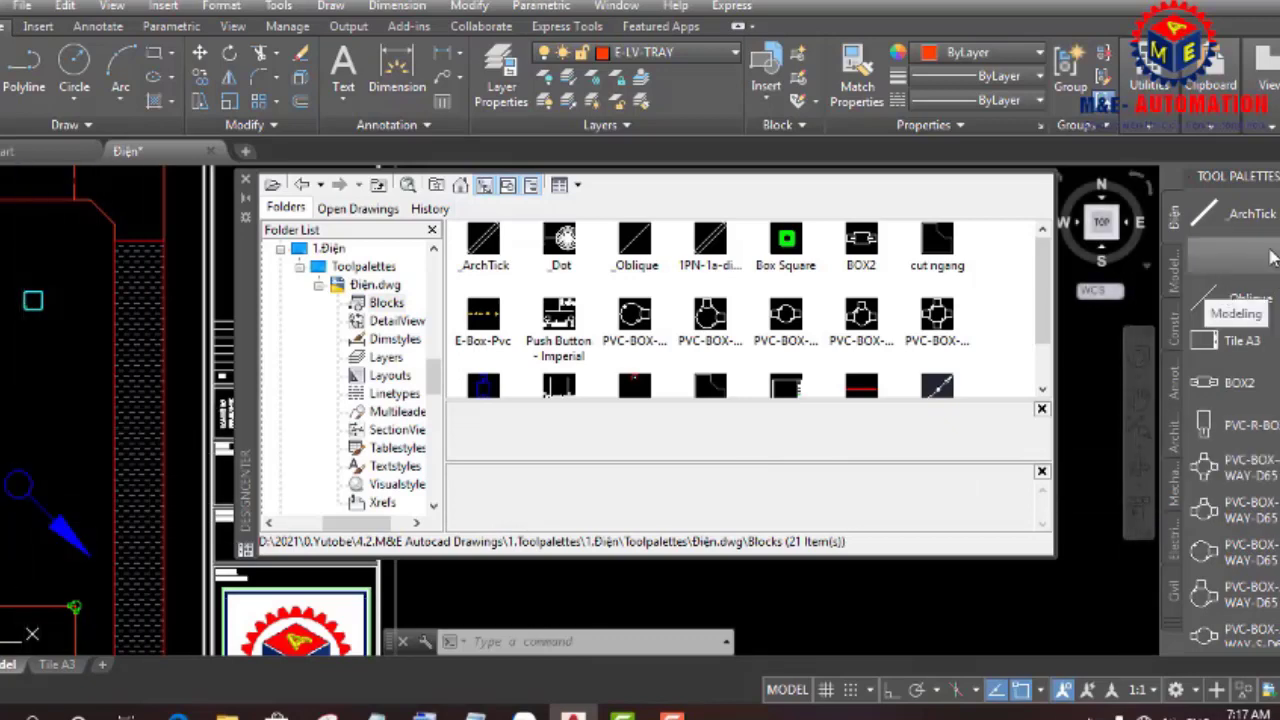
# - Select the run of tools from _ArchTick through the last PVC-BOX entry
pyautogui.click(1229, 216)
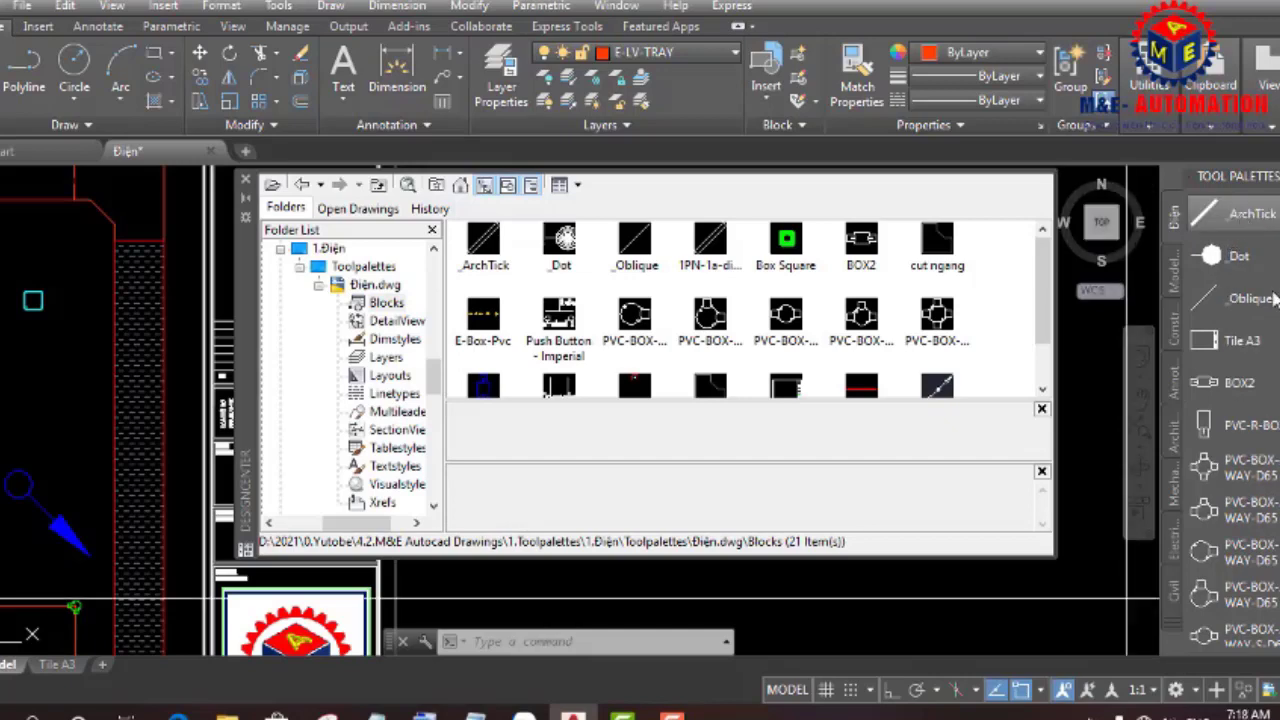
pyautogui.scroll(-5, 1230, 400)
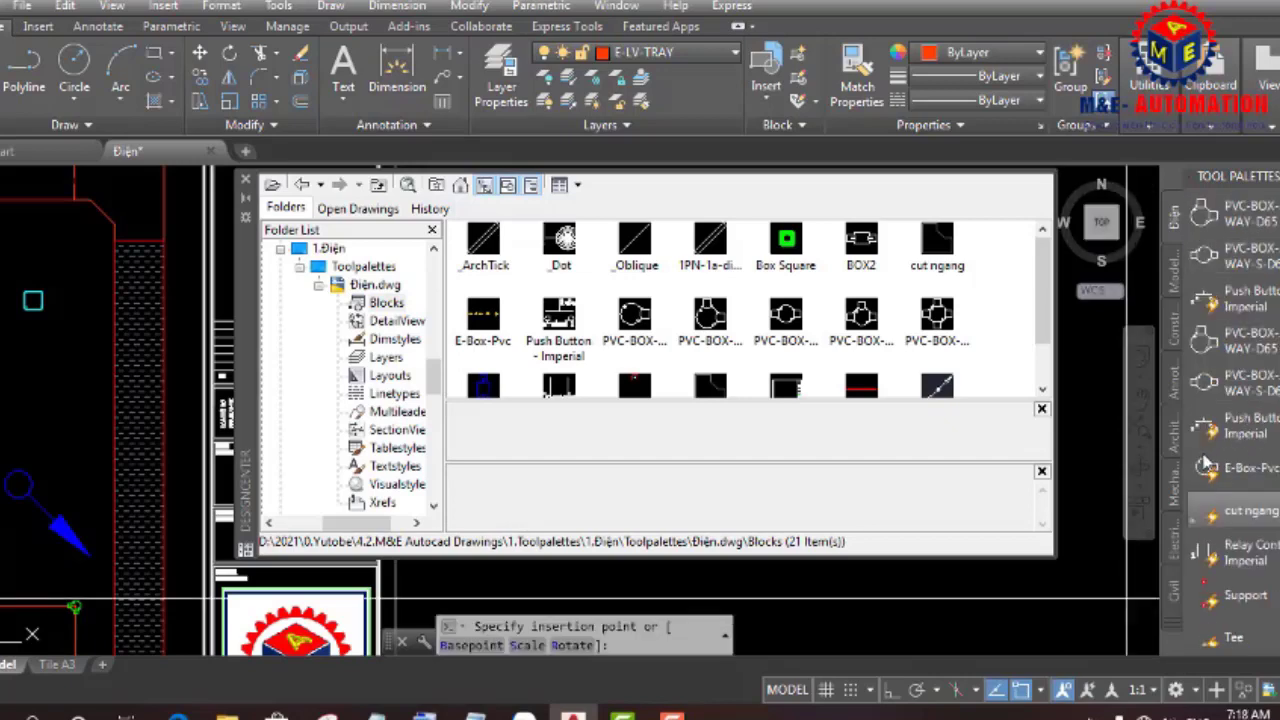
pyautogui.click(1210, 465)
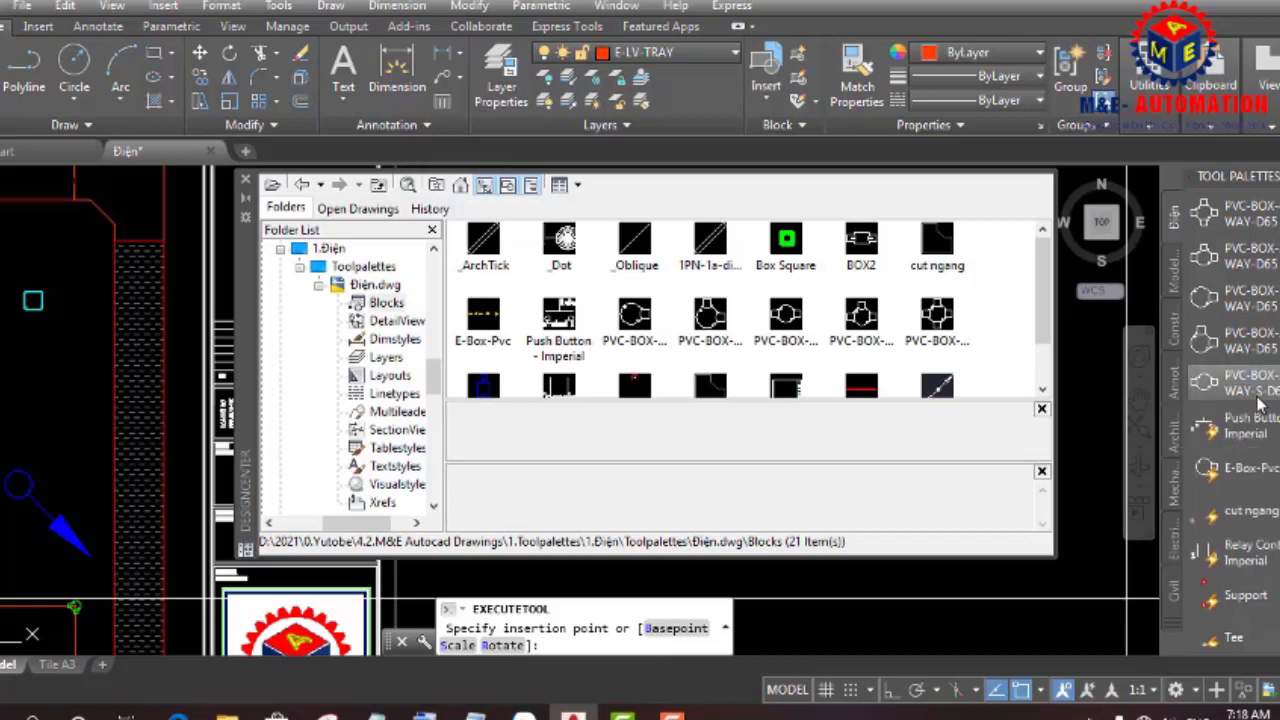
pyautogui.scroll(5, 1250, 300)
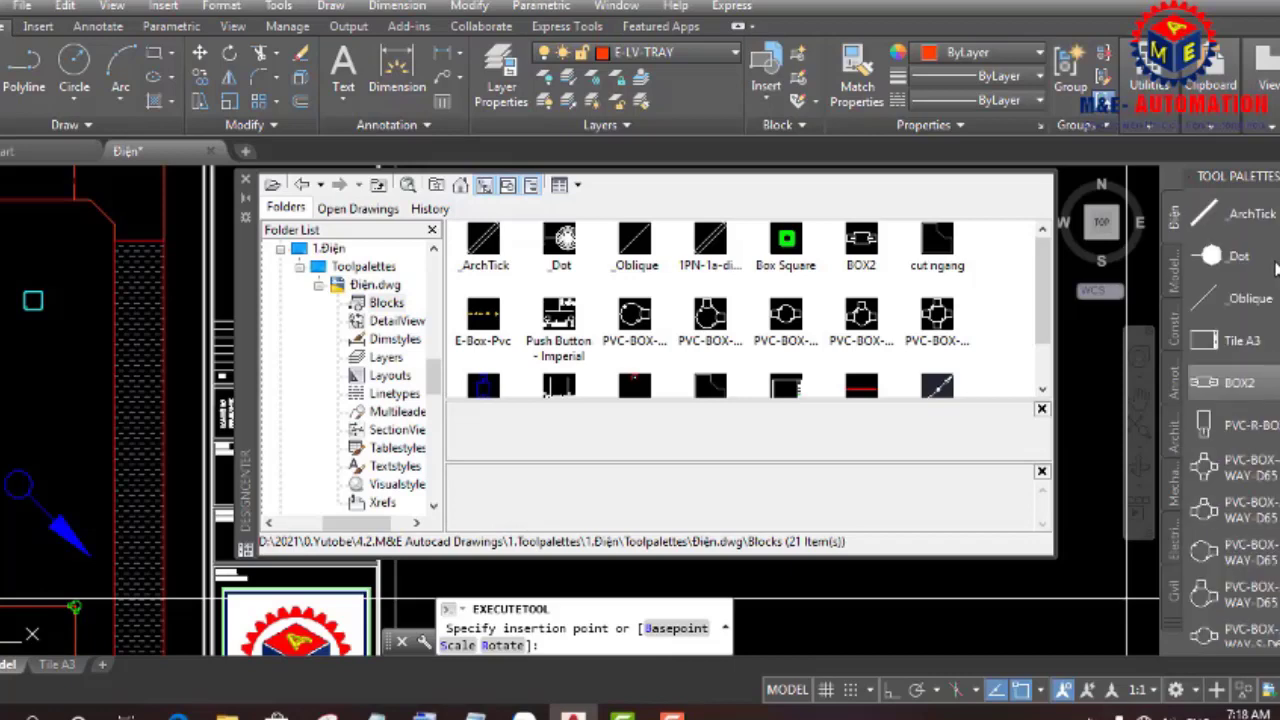
pyautogui.click(1240, 216)
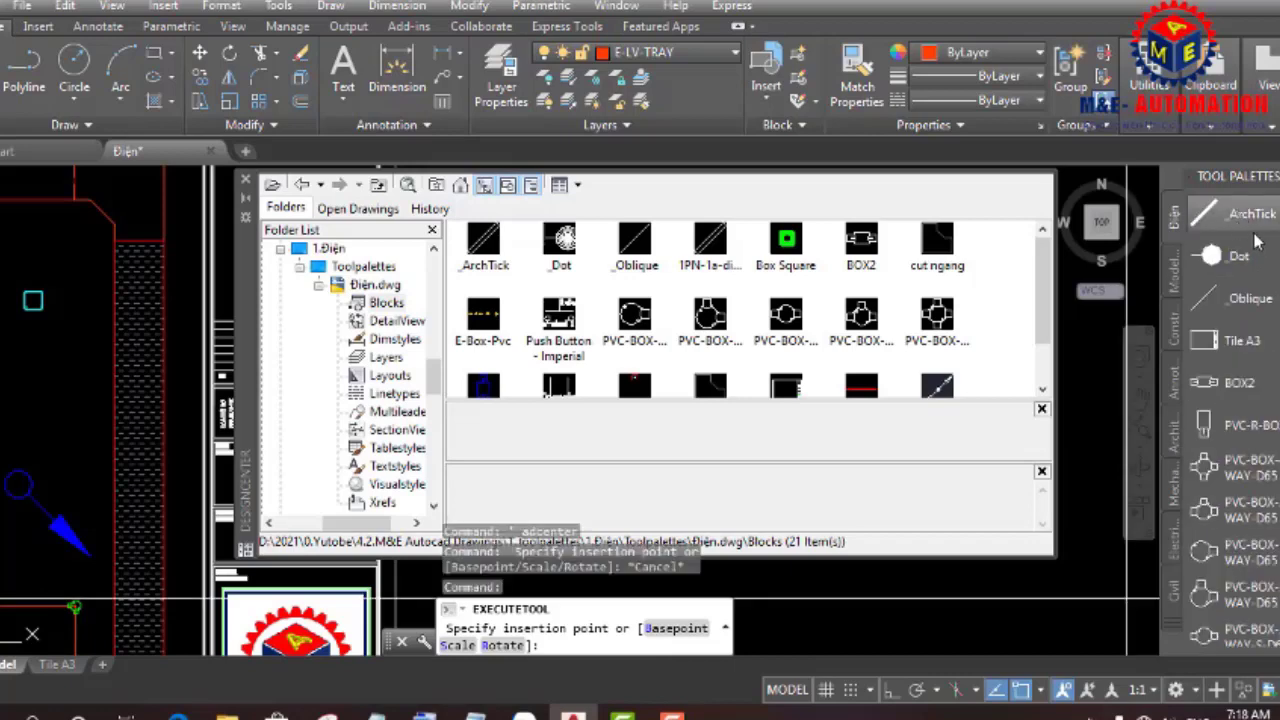
pyautogui.scroll(-2, 1258, 325)
pyautogui.scroll(-2, 1258, 335)
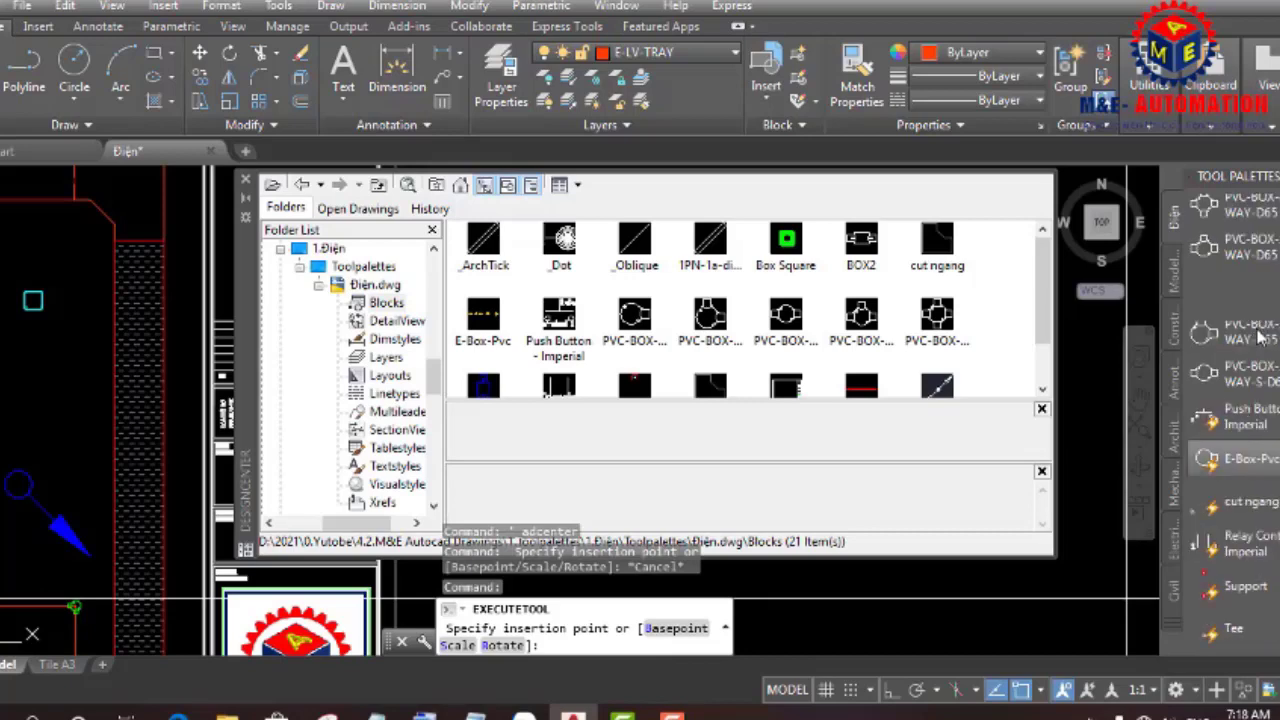
pyautogui.scroll(-1, 1240, 390)
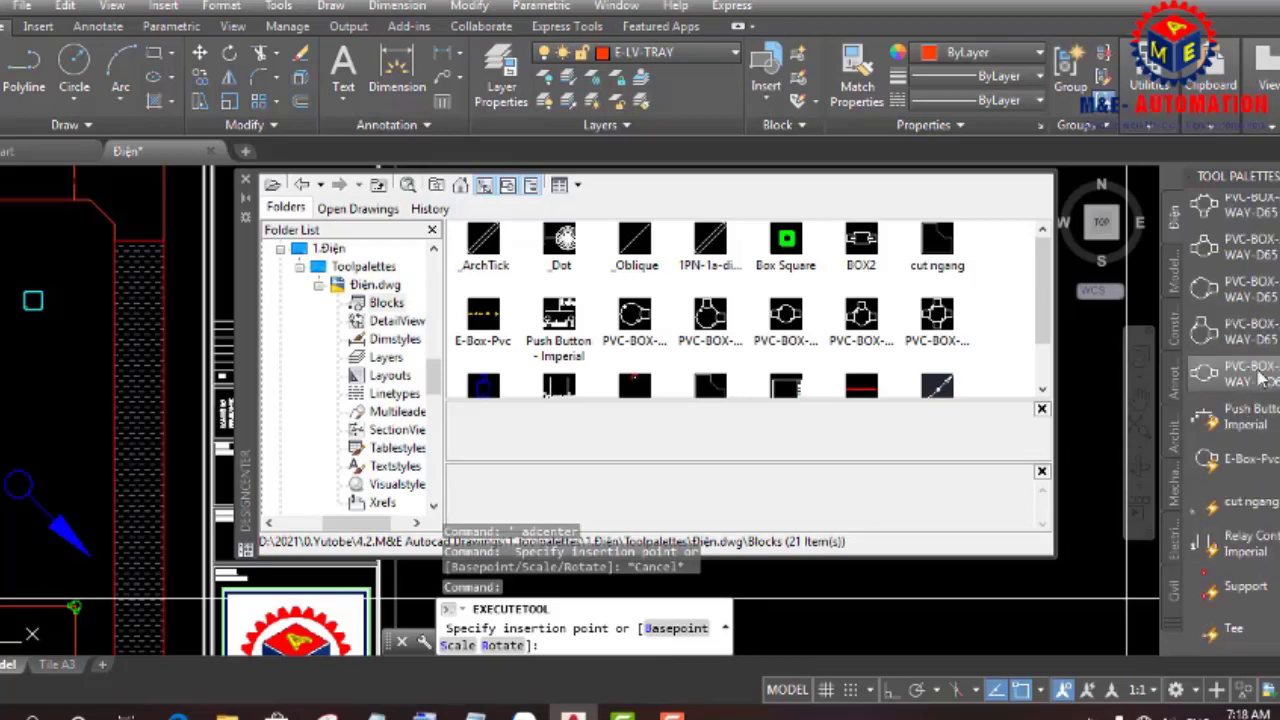
pyautogui.scroll(-3, 1260, 390)
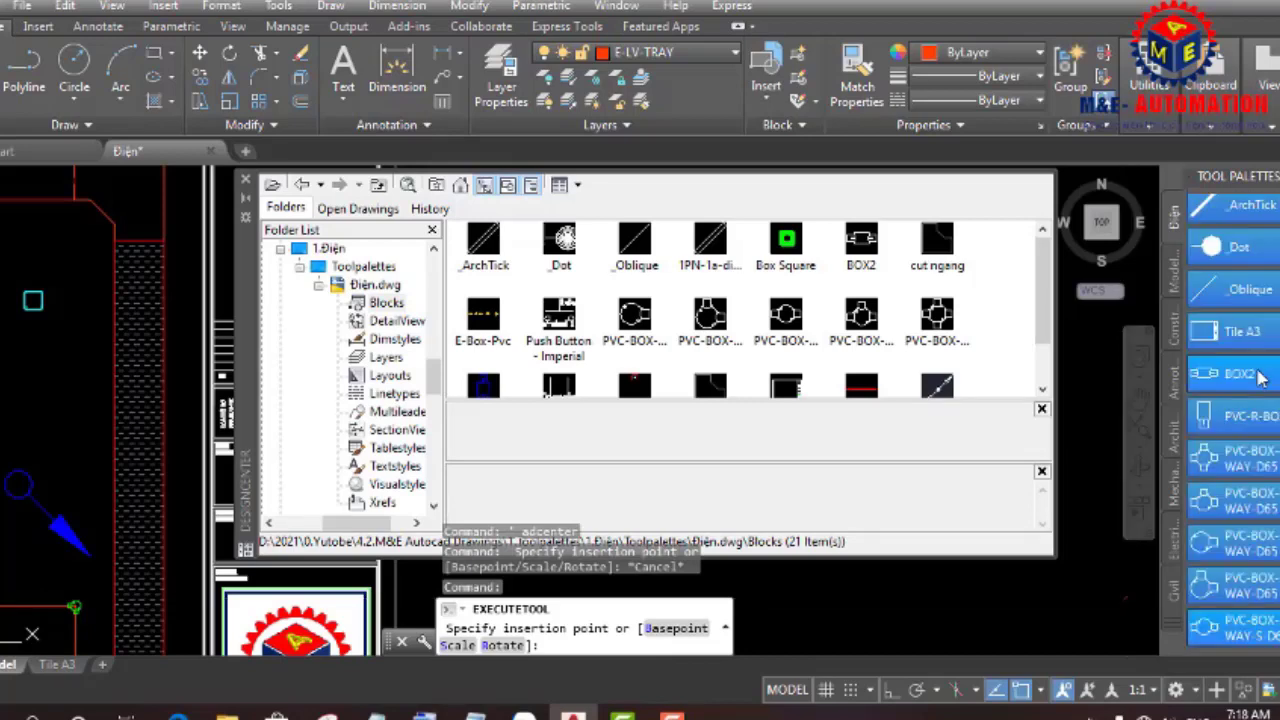
pyautogui.scroll(2, 1262, 400)
pyautogui.scroll(2, 1264, 330)
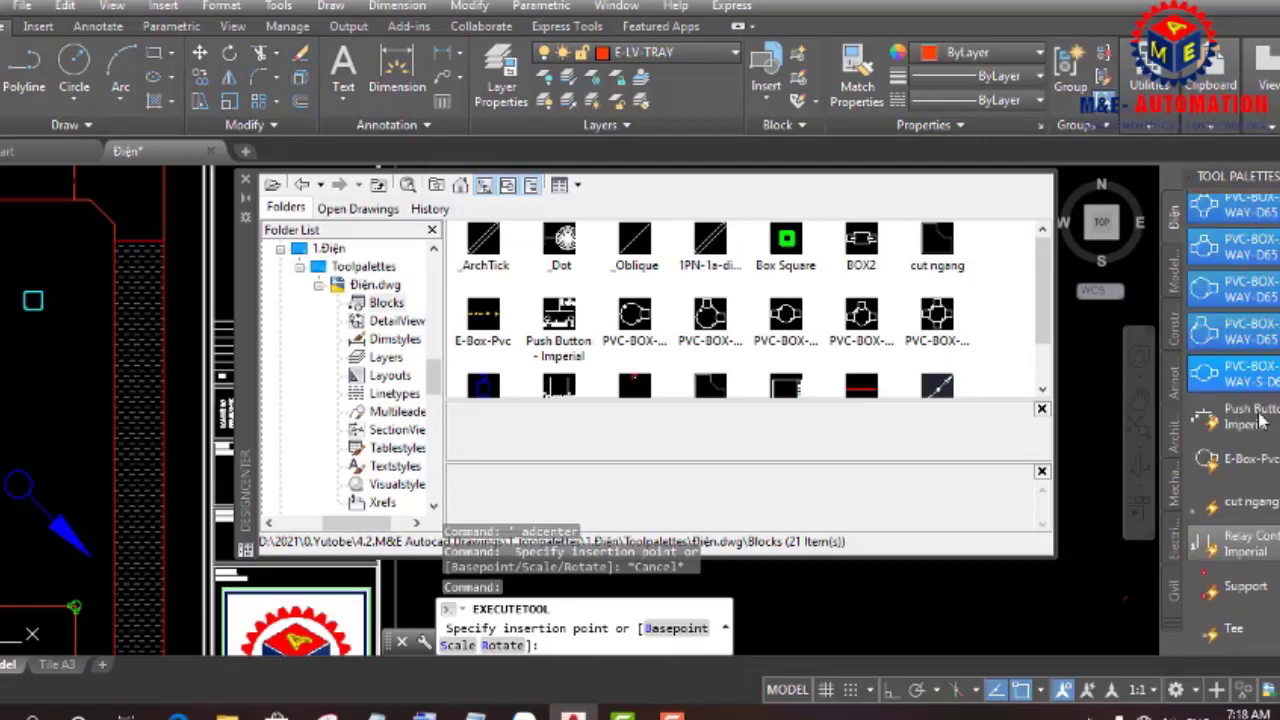
pyautogui.scroll(2, 1266, 270)
# - Delete the 11 selected tools, keeping Push Button Imperial, E-Box-Pvc, Support, Tee, Box Square and Up-Down
pyautogui.rightClick(1262, 250)
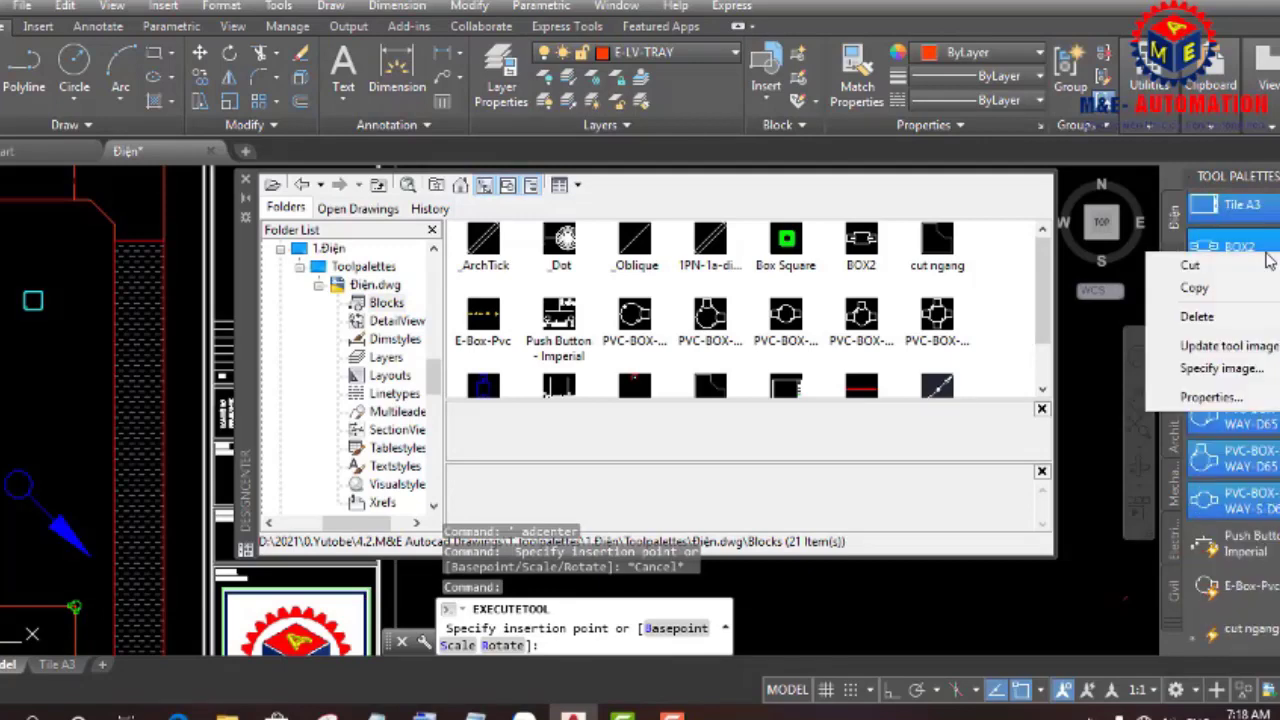
pyautogui.click(1228, 346)
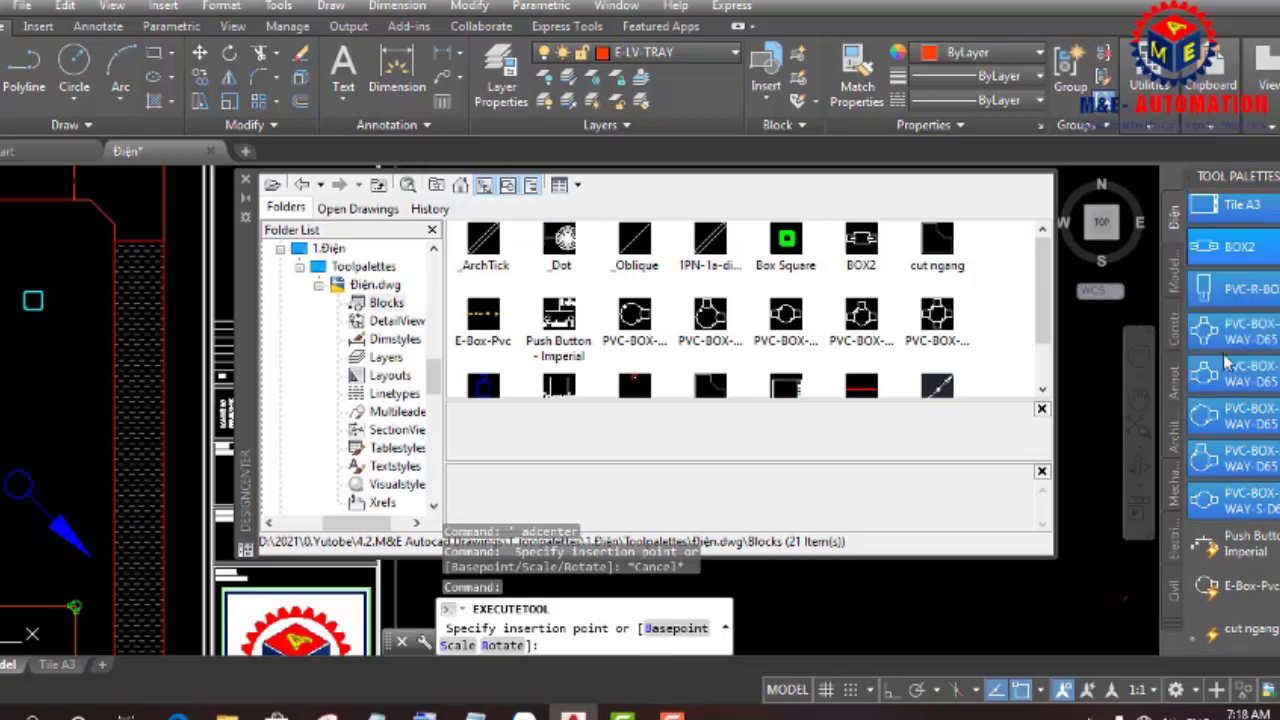
pyautogui.press('Delete')
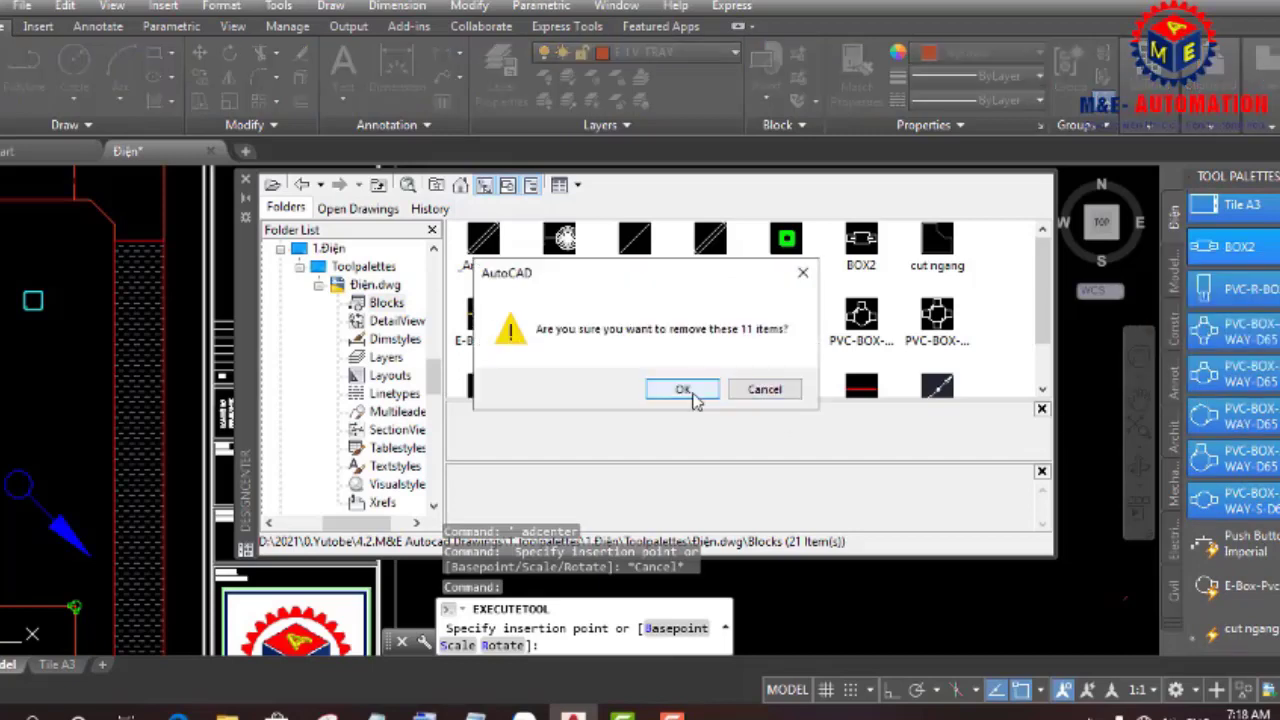
pyautogui.click(686, 391)
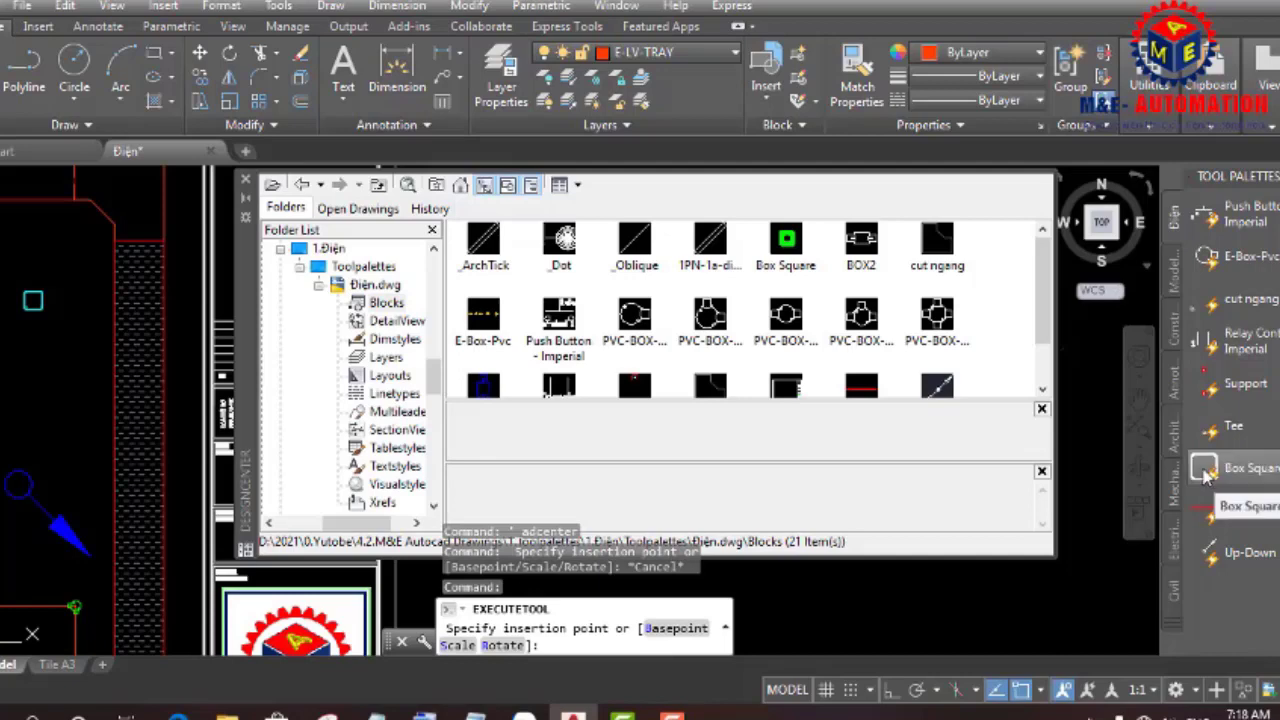
# - Reorder the palette to begin with Box Square, E-Box-Pvc and Up-Down, then bring up its arrangement menu
pyautogui.moveTo(1218, 222); pyautogui.dragTo(1216, 237)
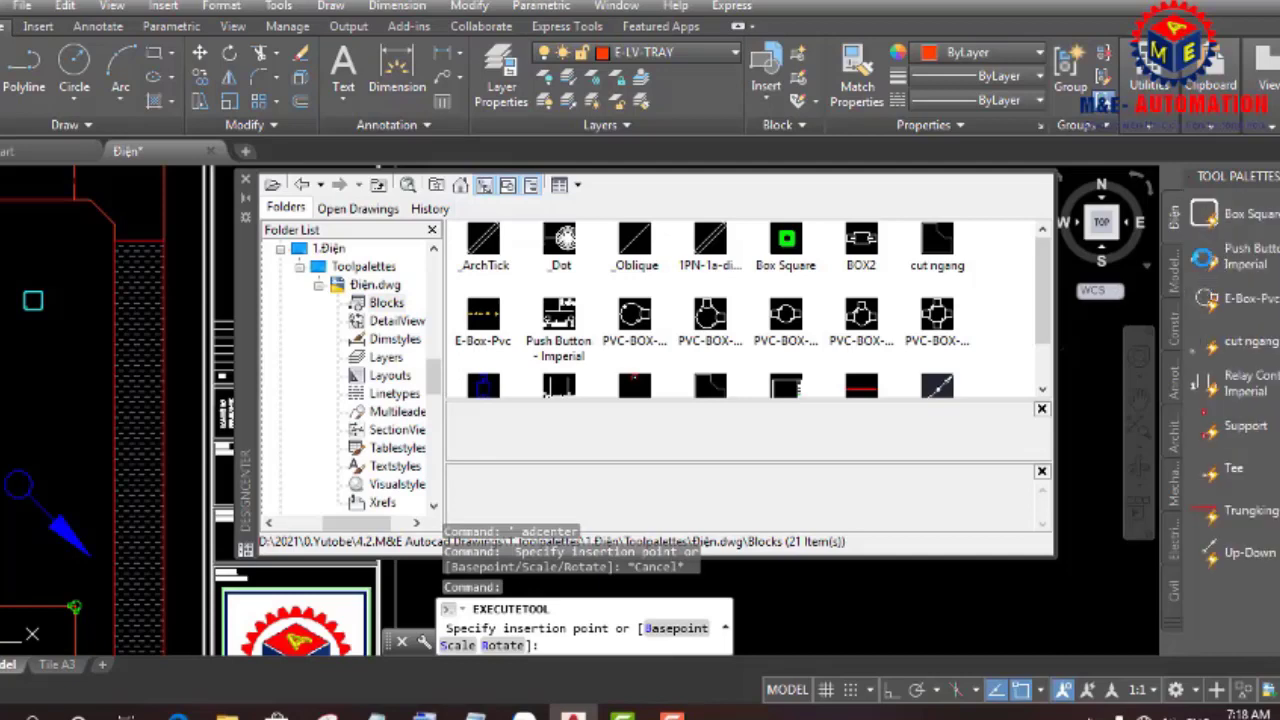
pyautogui.moveTo(1205, 254); pyautogui.dragTo(1212, 292)
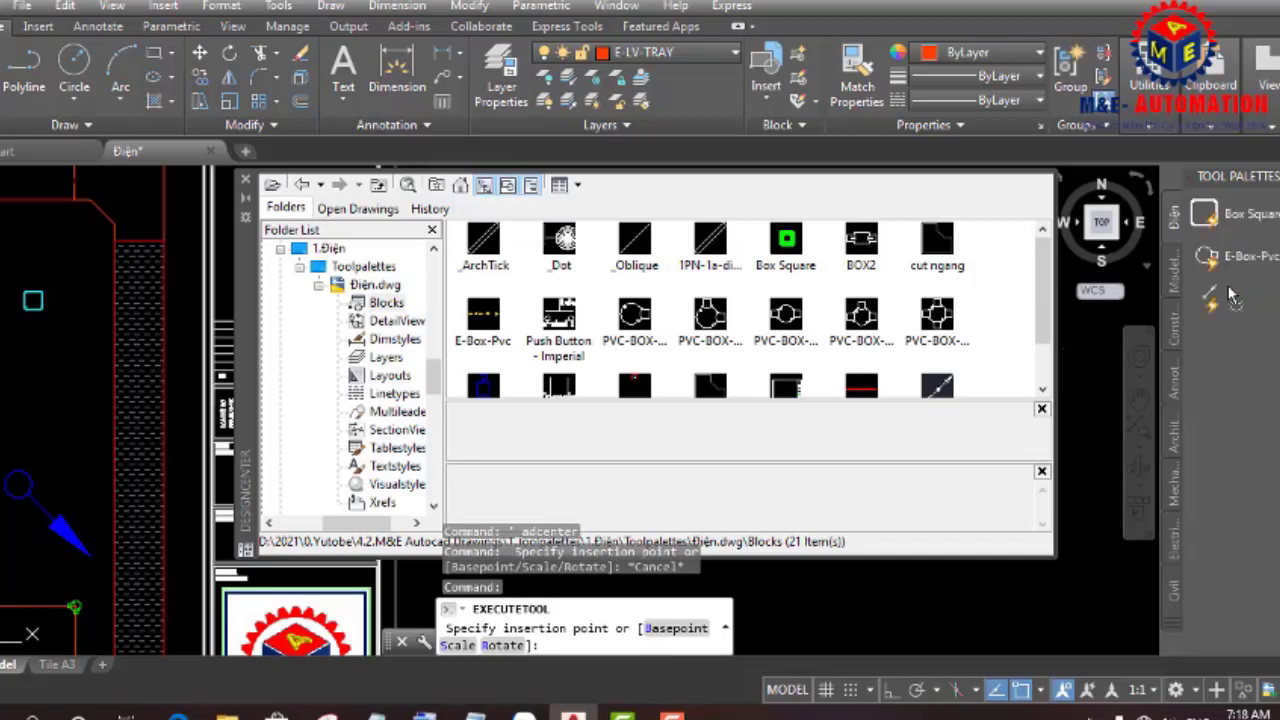
pyautogui.moveTo(1232, 292); pyautogui.dragTo(1235, 296)
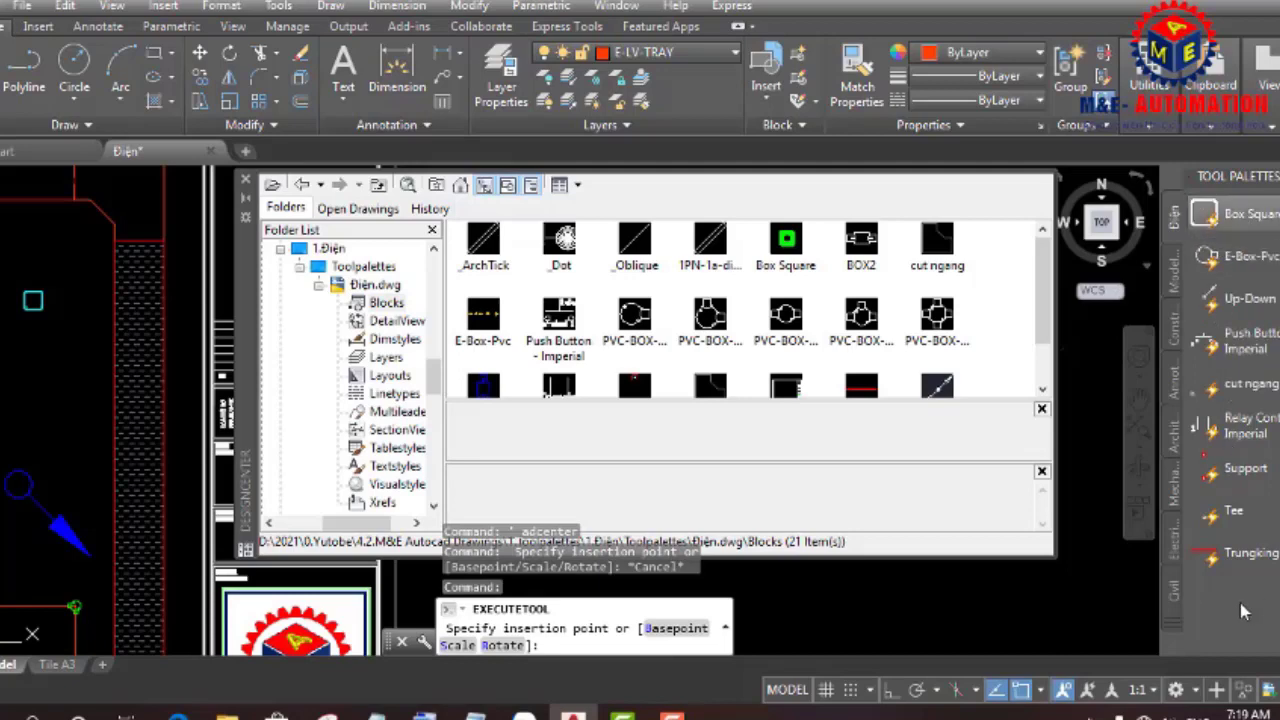
pyautogui.rightClick(1244, 612)
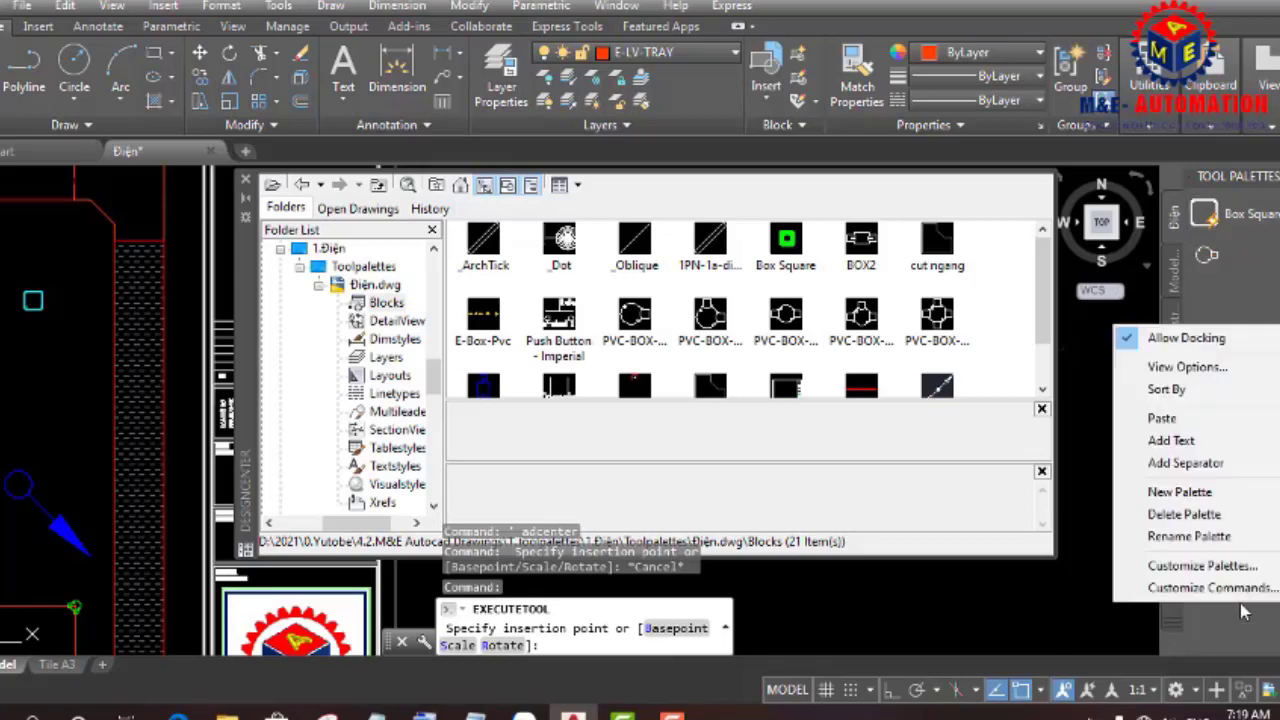
# - Add separator lines to the Điện palette, including one below Up-Down
pyautogui.click(1188, 464)
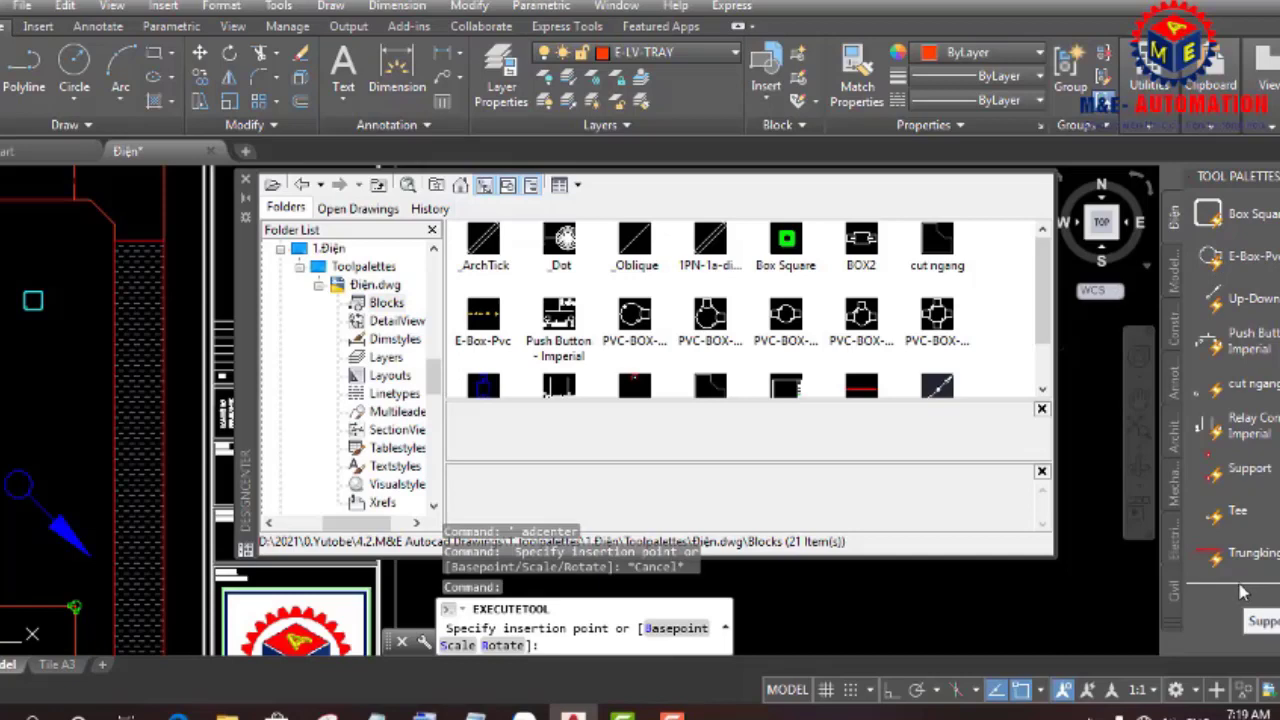
pyautogui.rightClick(1263, 206)
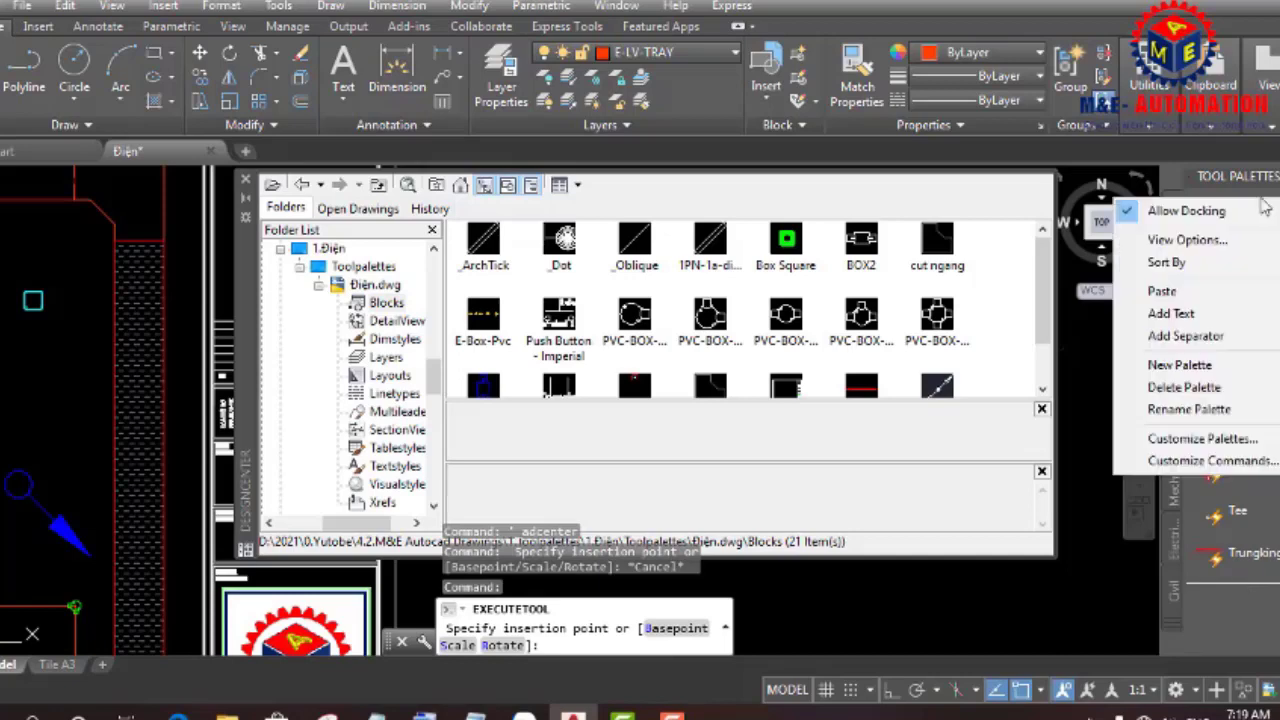
pyautogui.click(1200, 340)
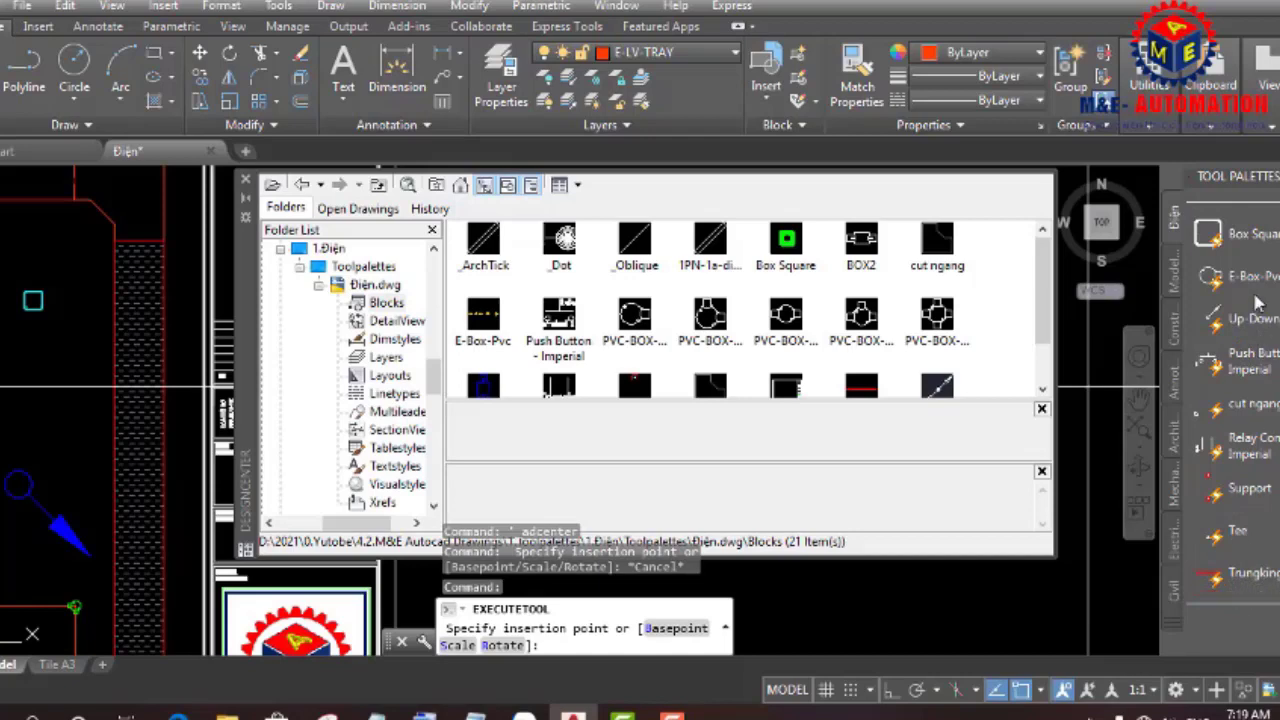
pyautogui.rightClick(1240, 338)
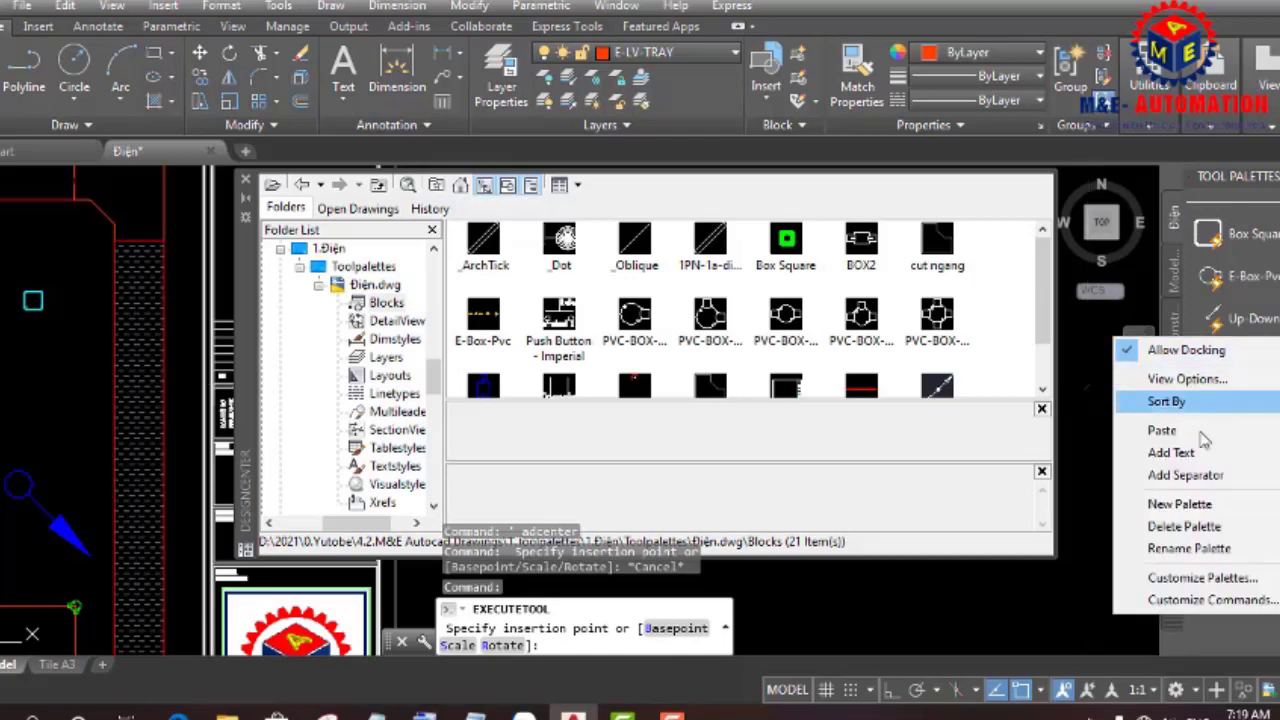
pyautogui.click(1190, 476)
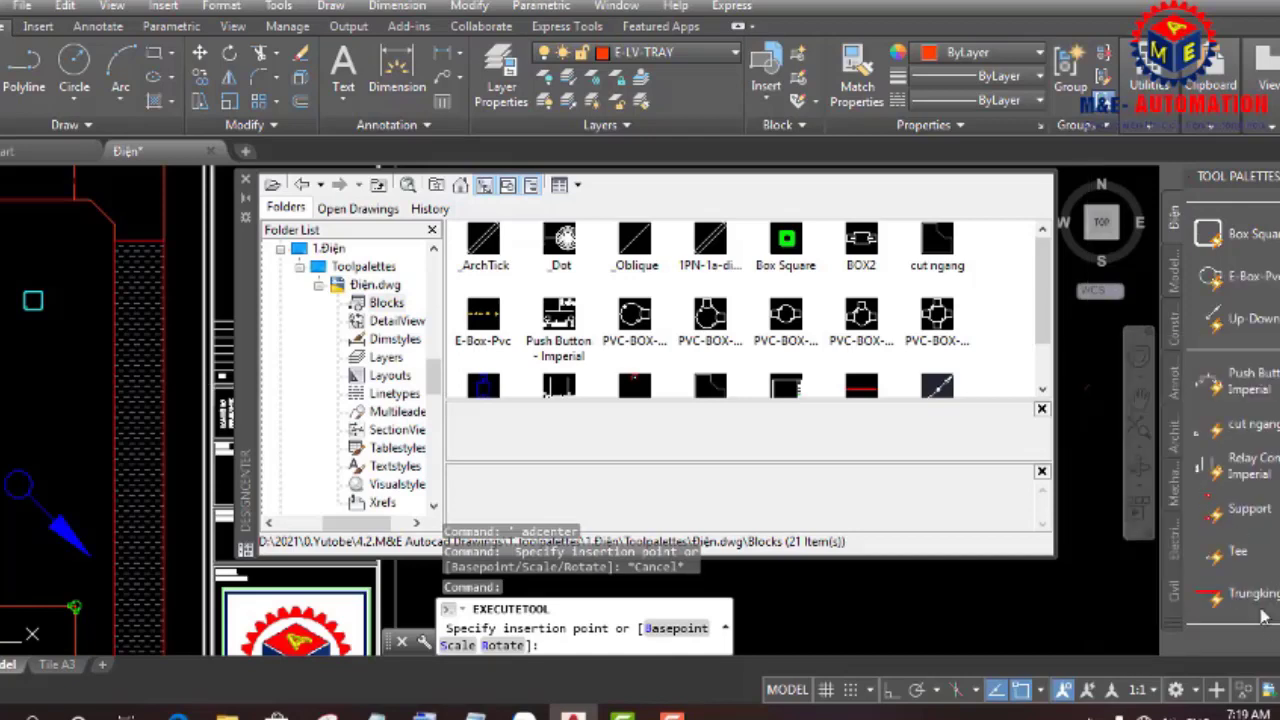
# - Order Trungking, cut ngang, Tee and Support above Push Button Imperial, then add a separator before it
pyautogui.moveTo(1255, 415); pyautogui.dragTo(1250, 378)
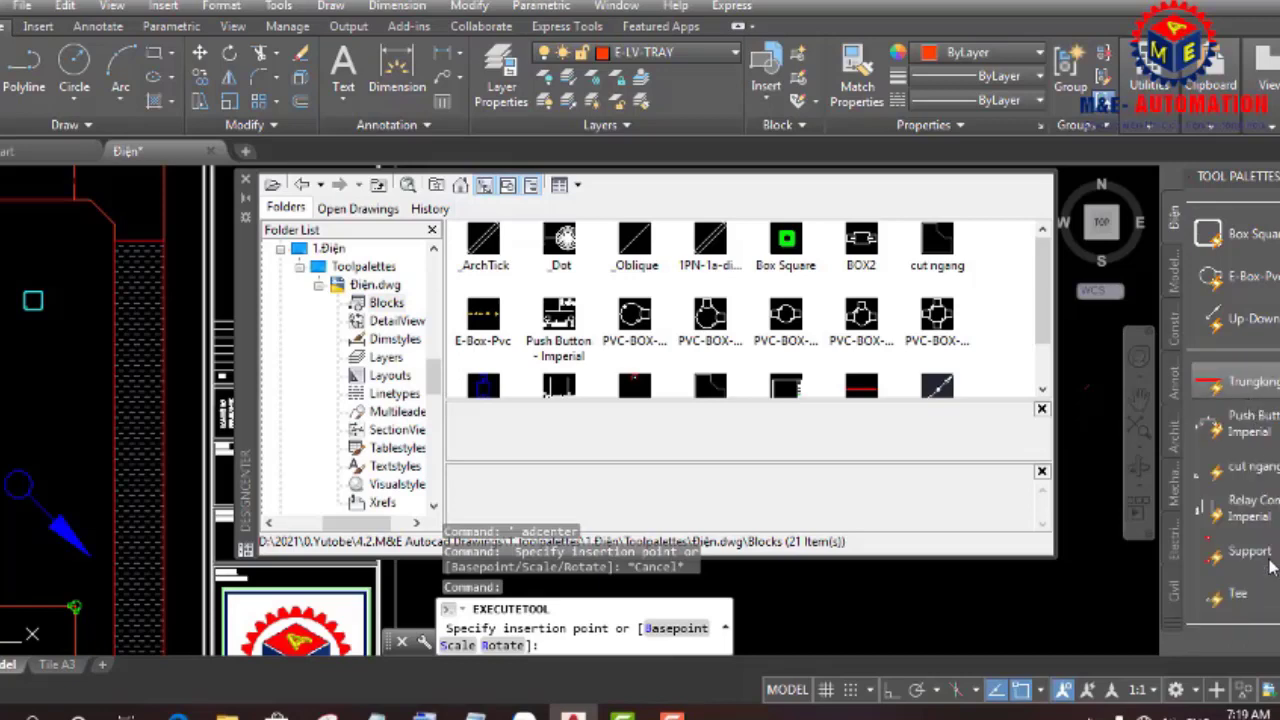
pyautogui.moveTo(1226, 548); pyautogui.dragTo(1220, 485)
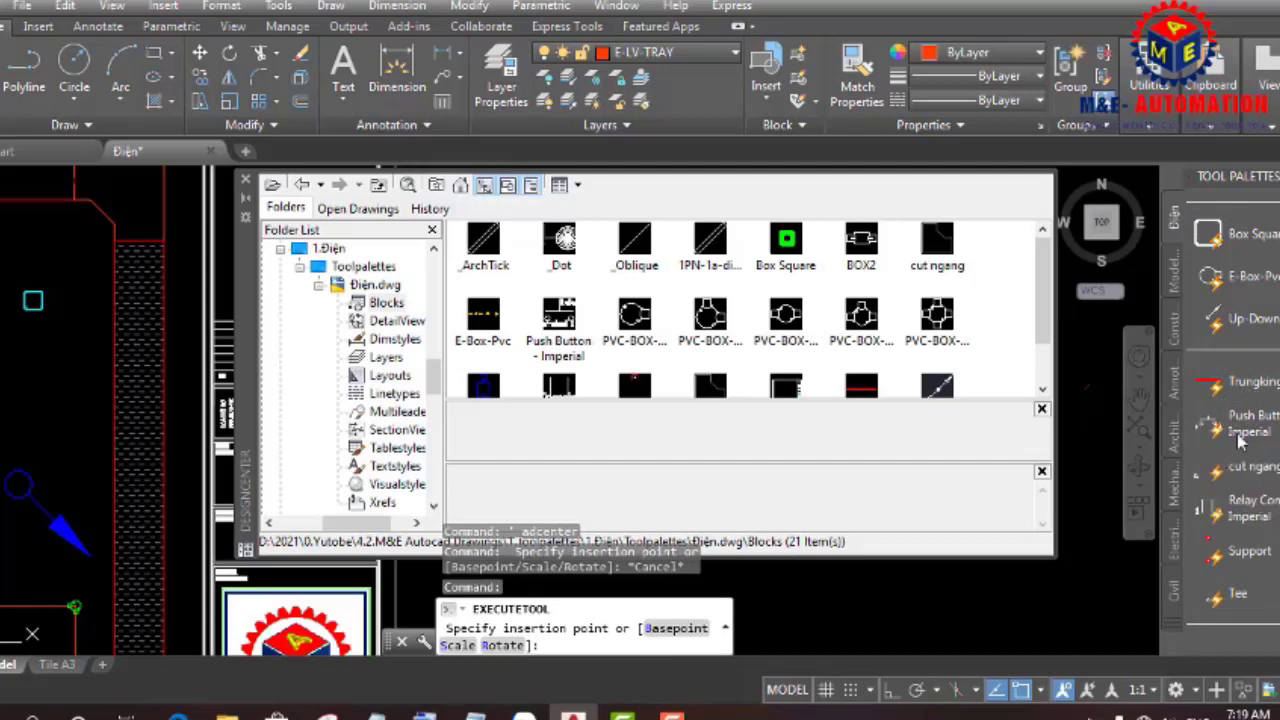
pyautogui.moveTo(1240, 440); pyautogui.dragTo(1245, 478)
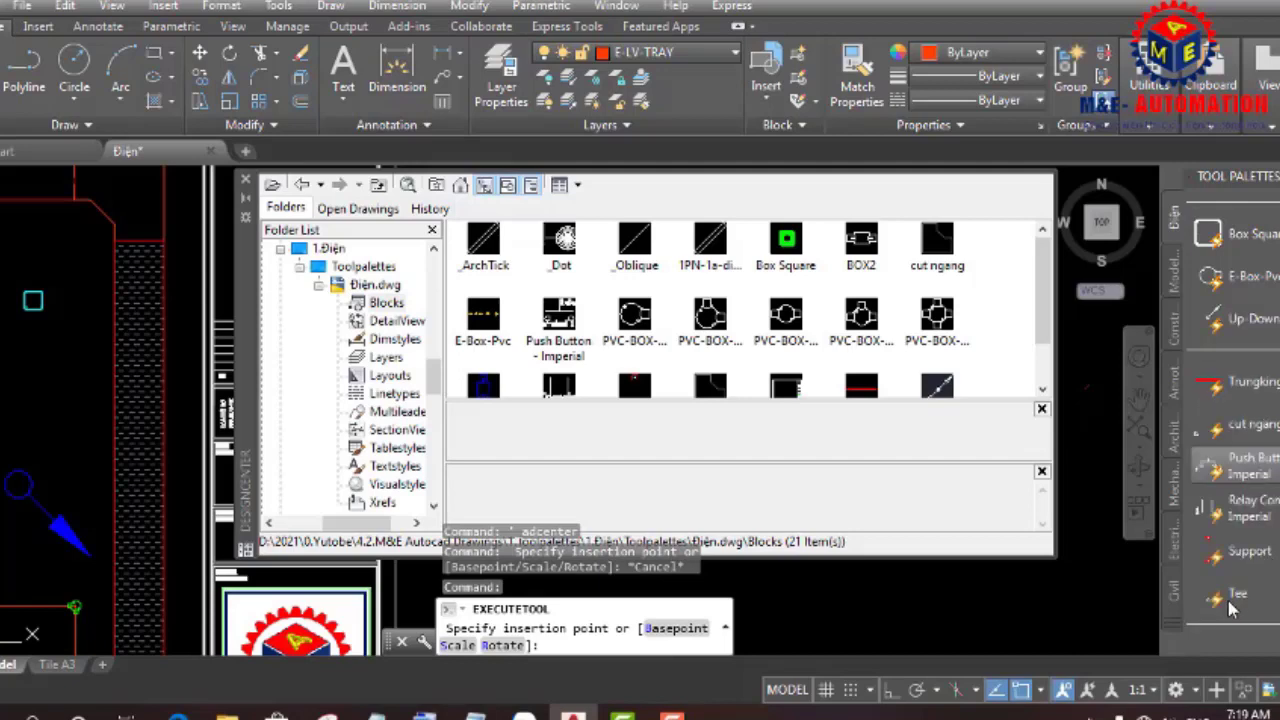
pyautogui.moveTo(1236, 490)
pyautogui.mouseDown()
pyautogui.moveTo(1235, 462)
pyautogui.moveTo(1250, 490)
pyautogui.mouseUp()
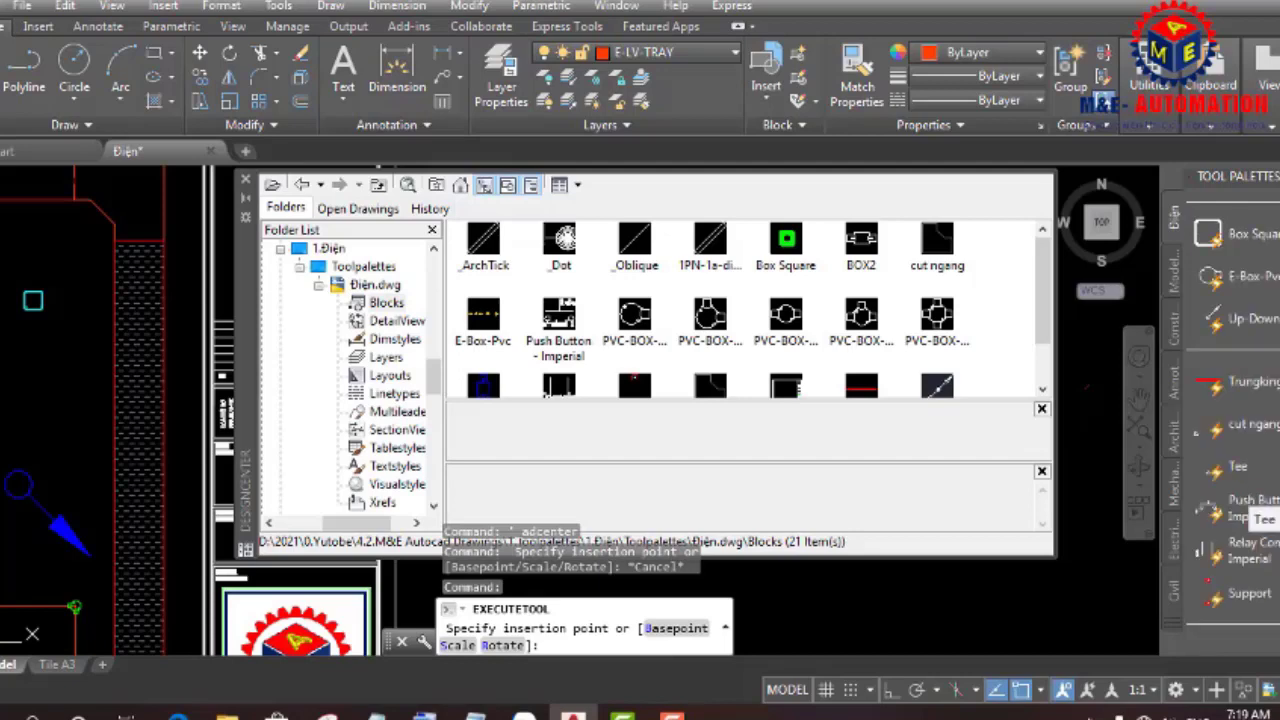
pyautogui.click(1208, 612)
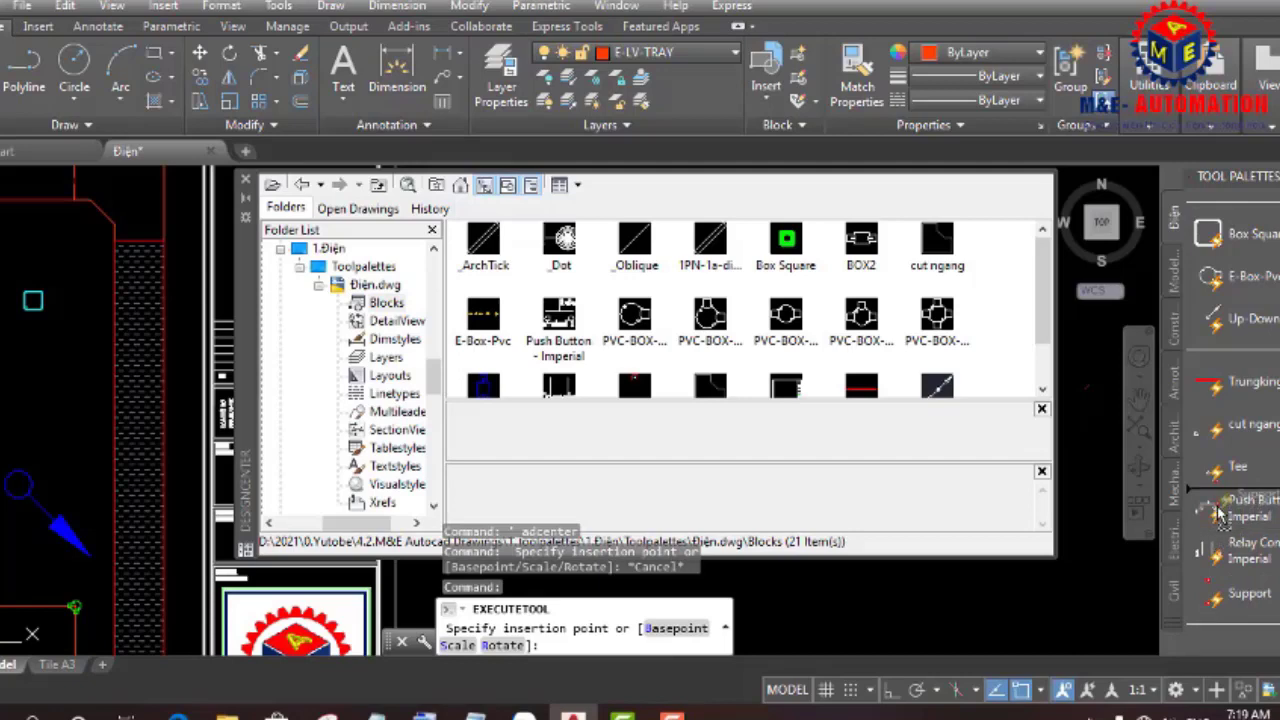
pyautogui.moveTo(1218, 512); pyautogui.dragTo(1225, 518)
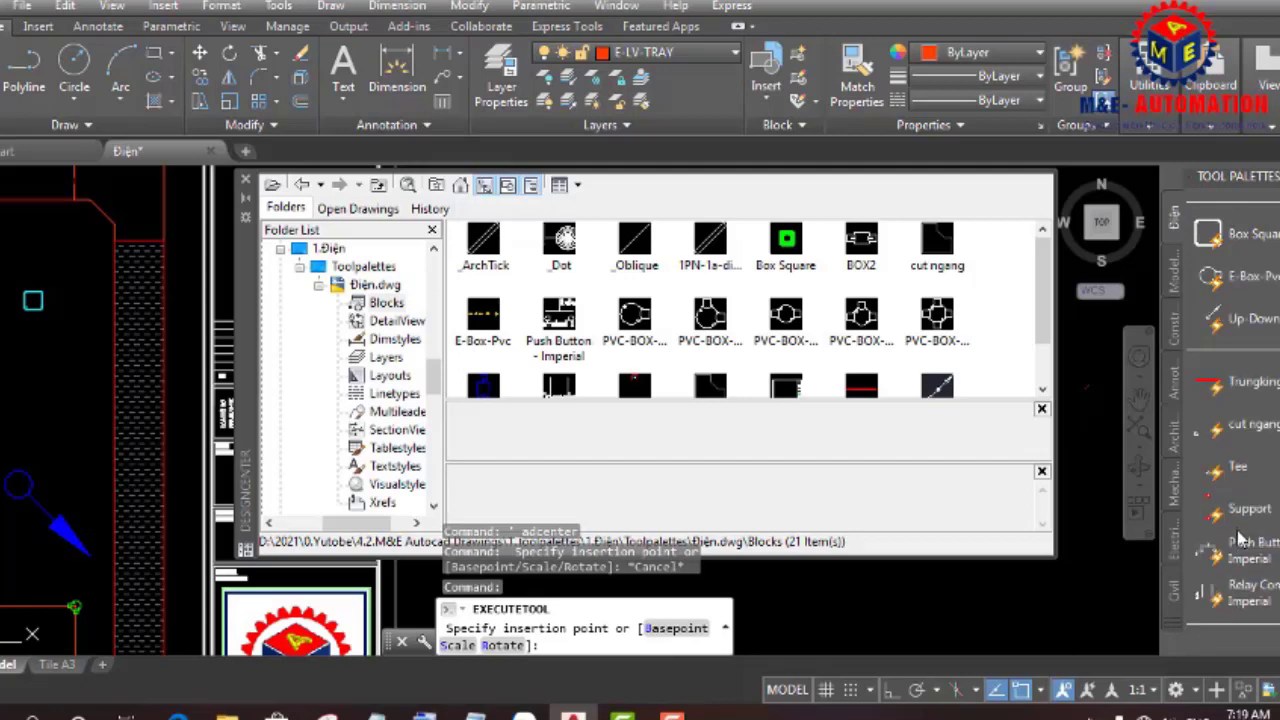
pyautogui.rightClick(1240, 538)
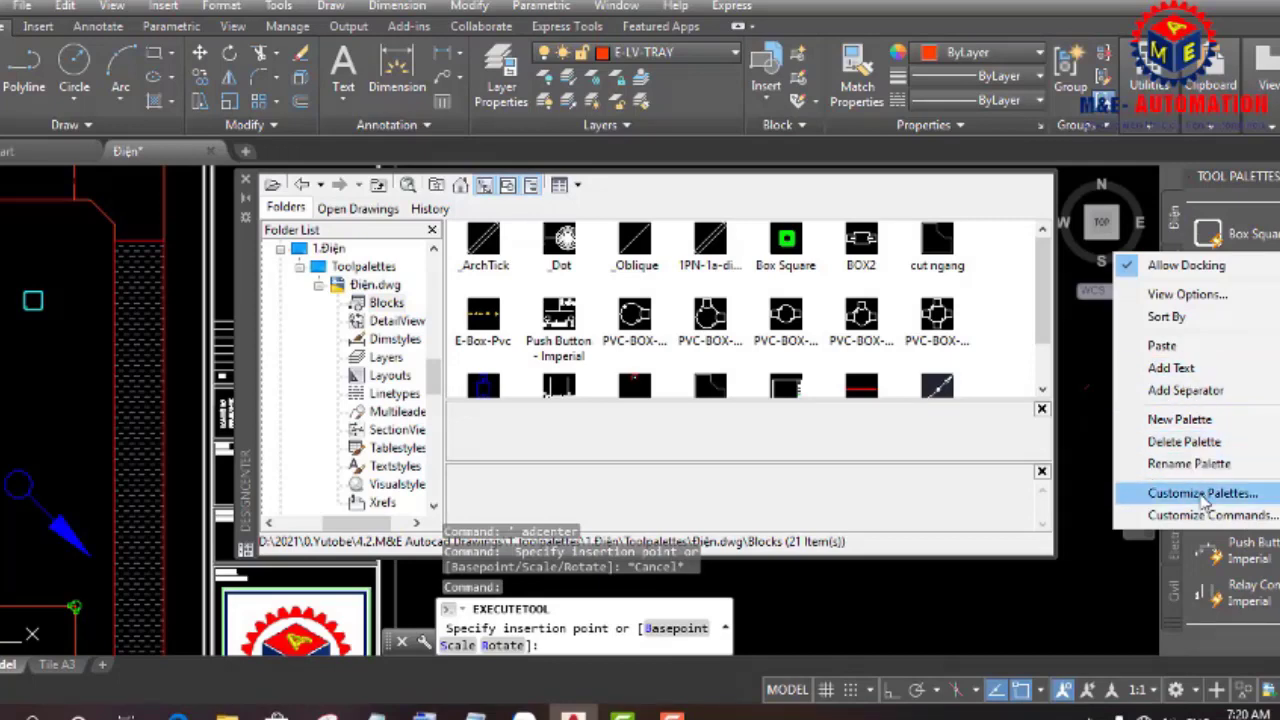
pyautogui.click(1208, 393)
# - Close DesignCenter with Ctrl+2 and pick the Up-Down tool in the palette
pyautogui.hotkey('ctrl', '2')
pyautogui.scroll(-3, 583, 477)
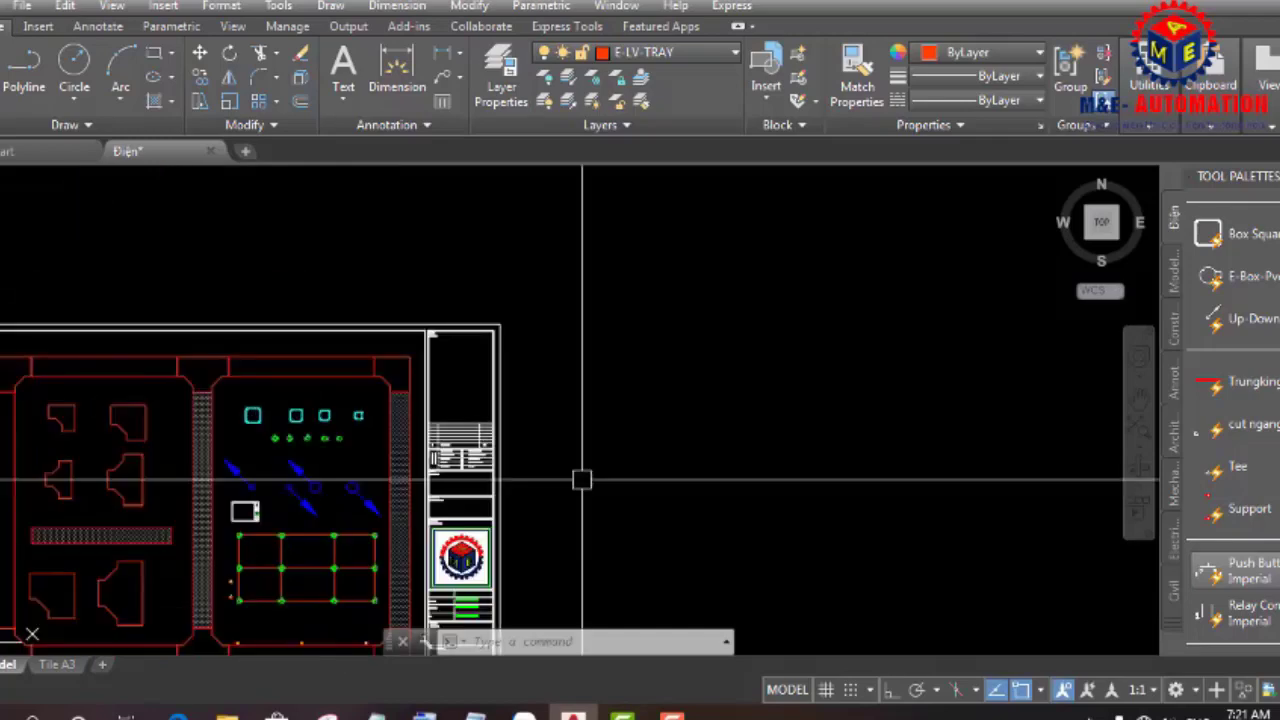
pyautogui.scroll(-2, 611, 474)
pyautogui.scroll(4, 379, 527)
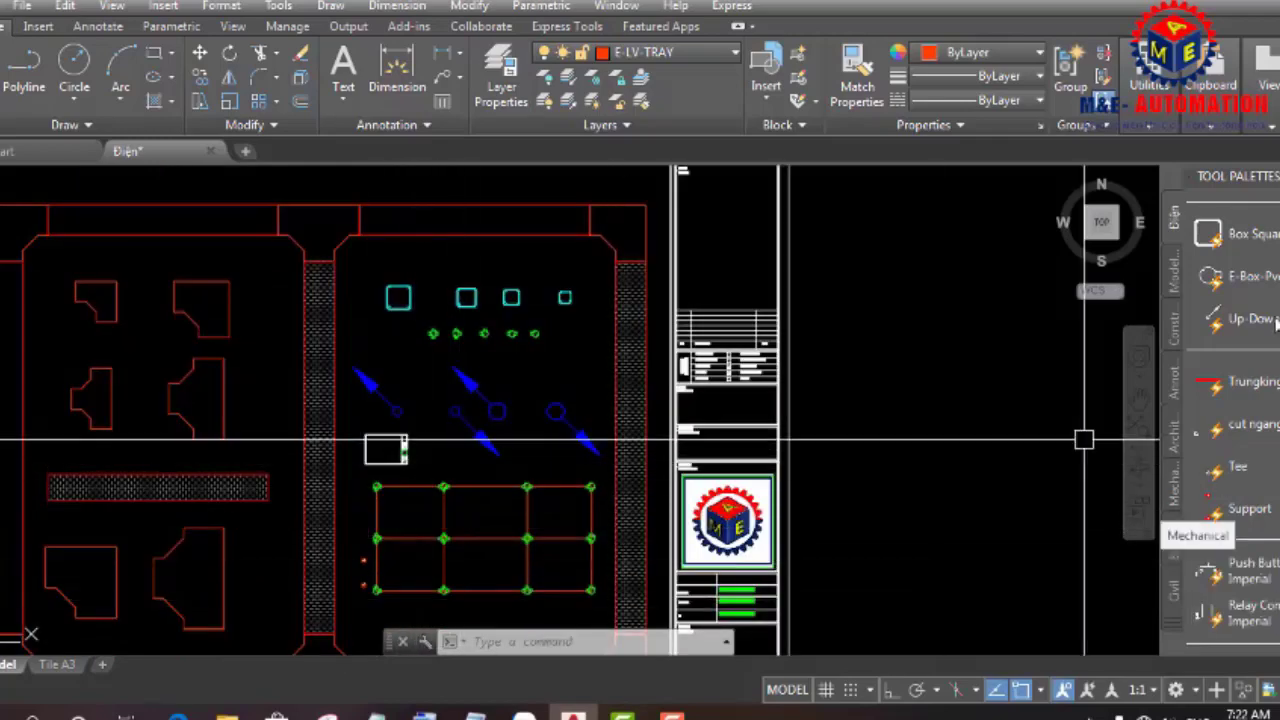
pyautogui.click(1245, 316)
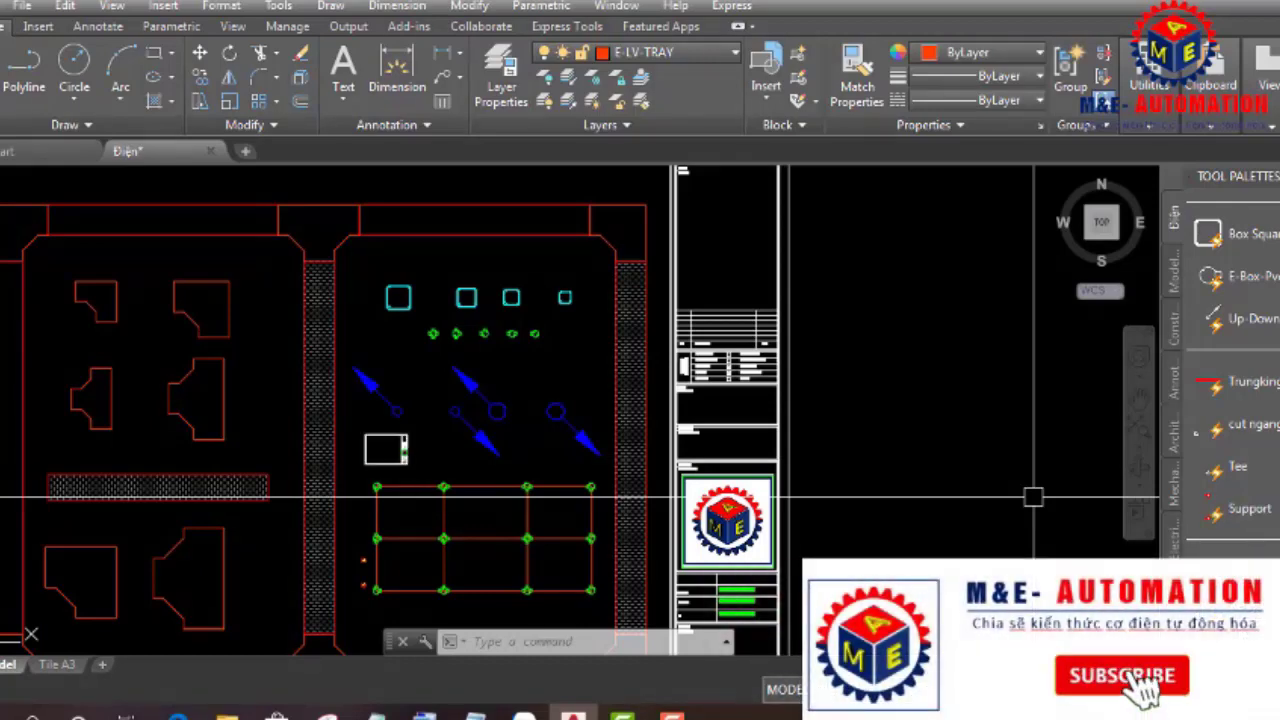
# - Copy the white block from the drawing and paste it into the Điện palette as Tile A3
pyautogui.click(404, 449)
pyautogui.rightClick(404, 449)
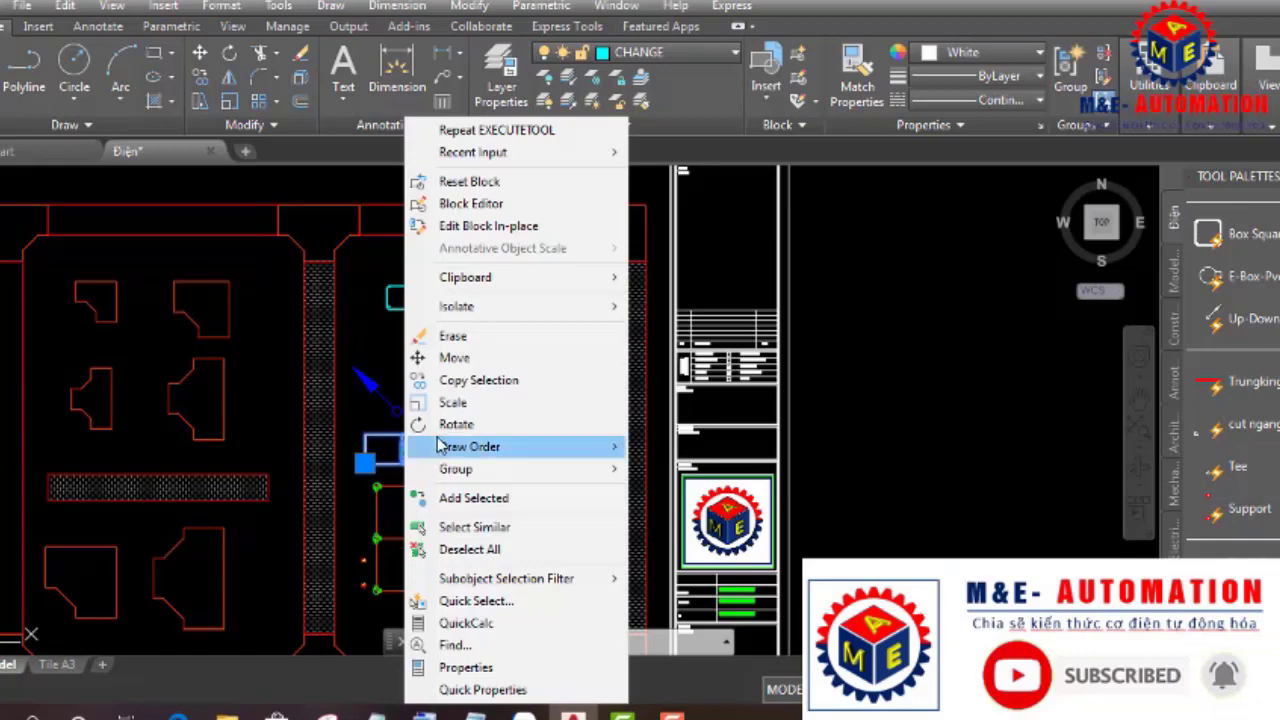
pyautogui.click(369, 440)
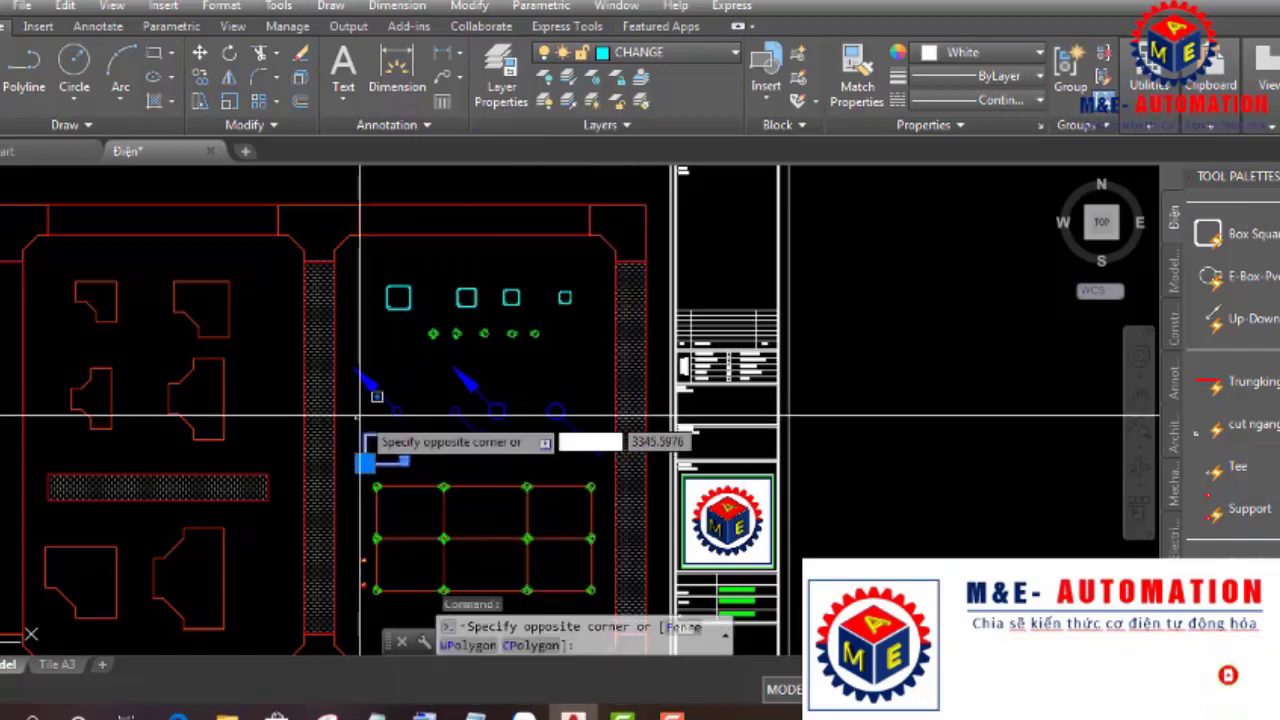
pyautogui.click(362, 412)
pyautogui.scroll(2, 360, 430)
pyautogui.hotkey('ctrl', 'c')
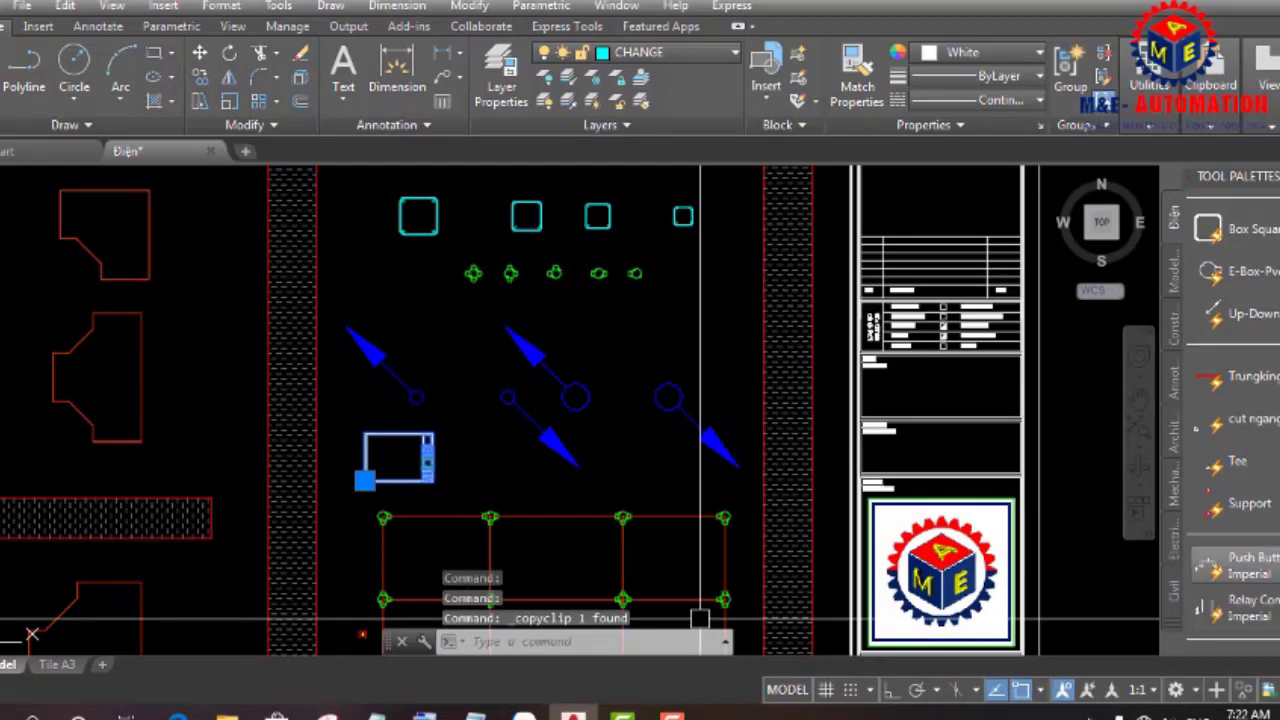
pyautogui.rightClick(1215, 575)
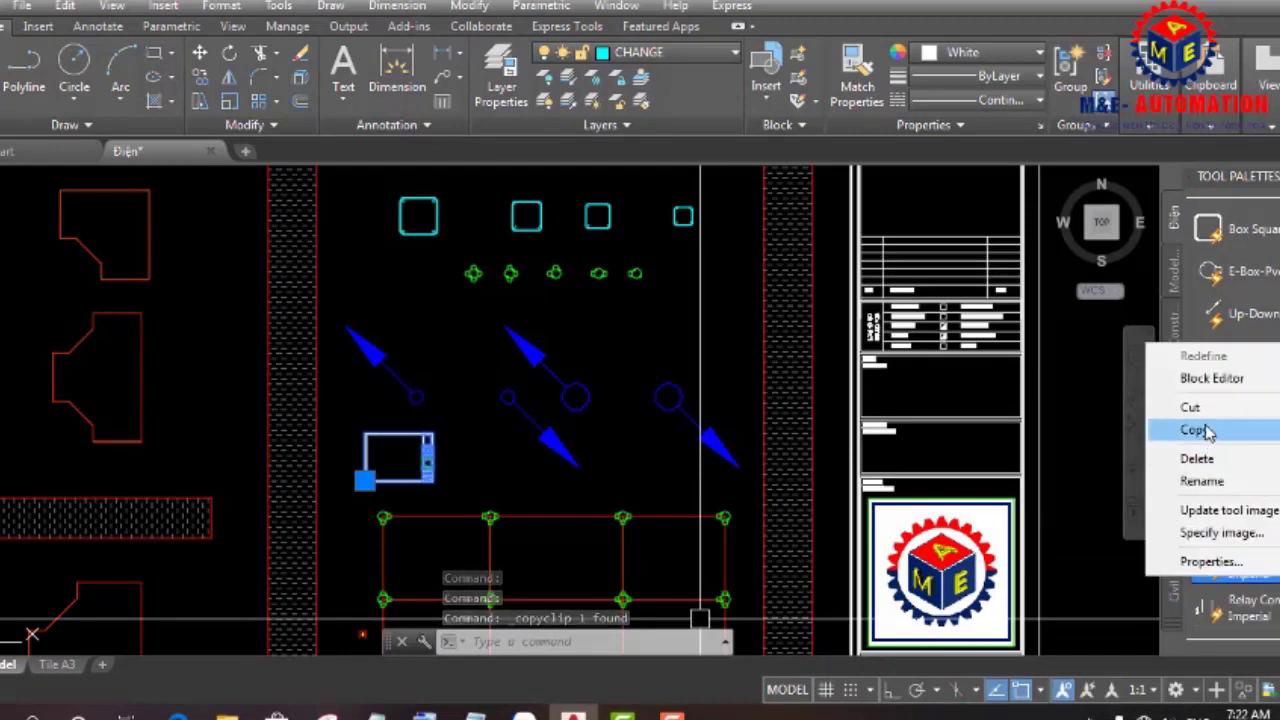
pyautogui.click(1200, 430)
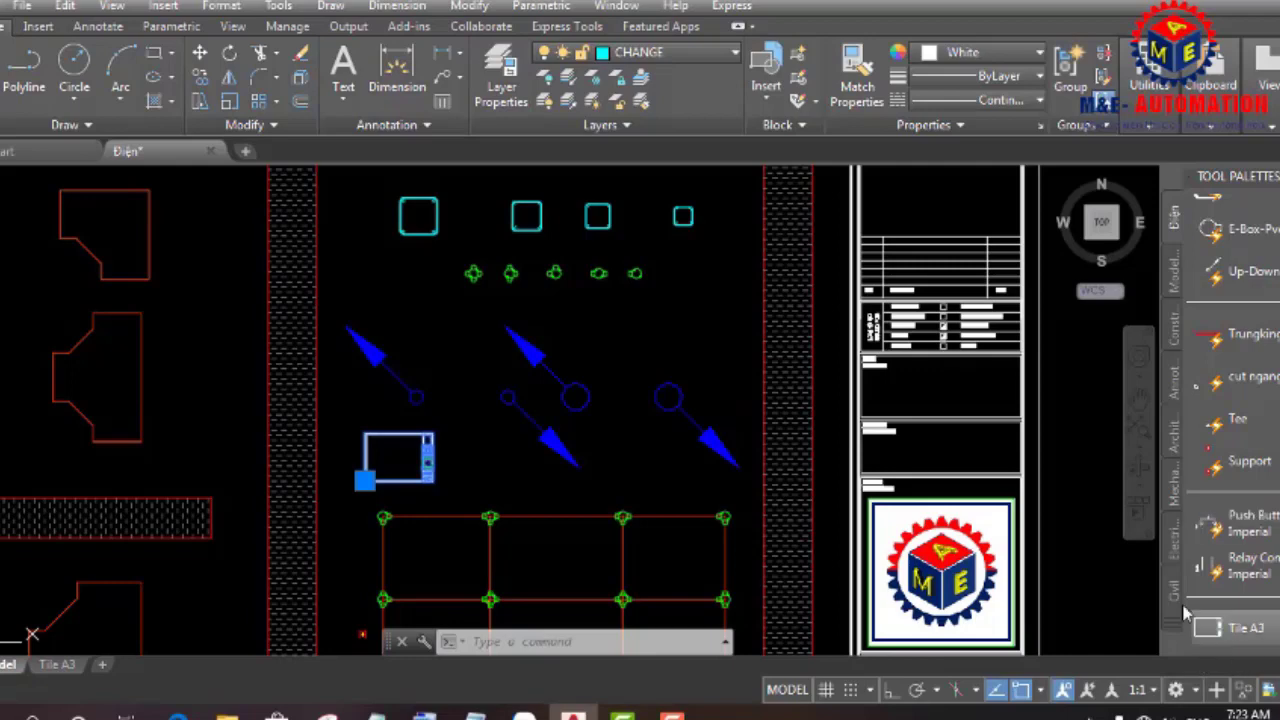
# - Delete the Relay Contact - Imperial tool from the Điện palette
pyautogui.rightClick(1258, 570)
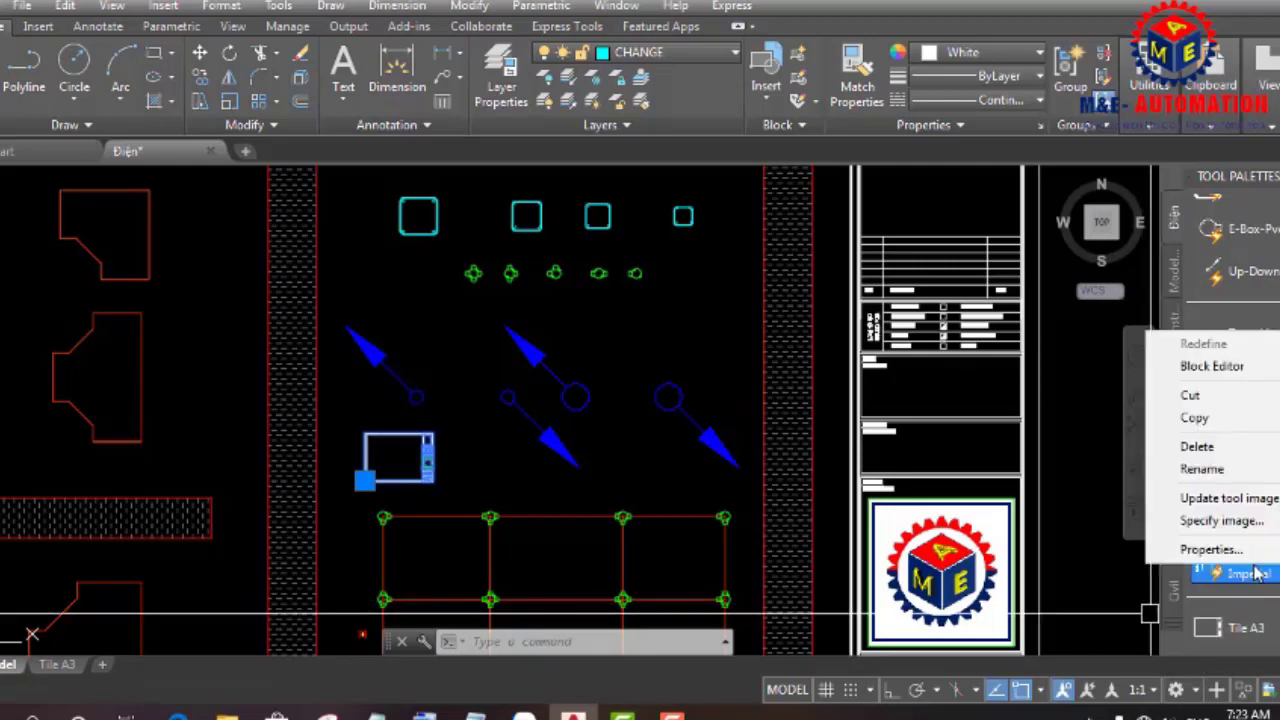
pyautogui.click(1200, 447)
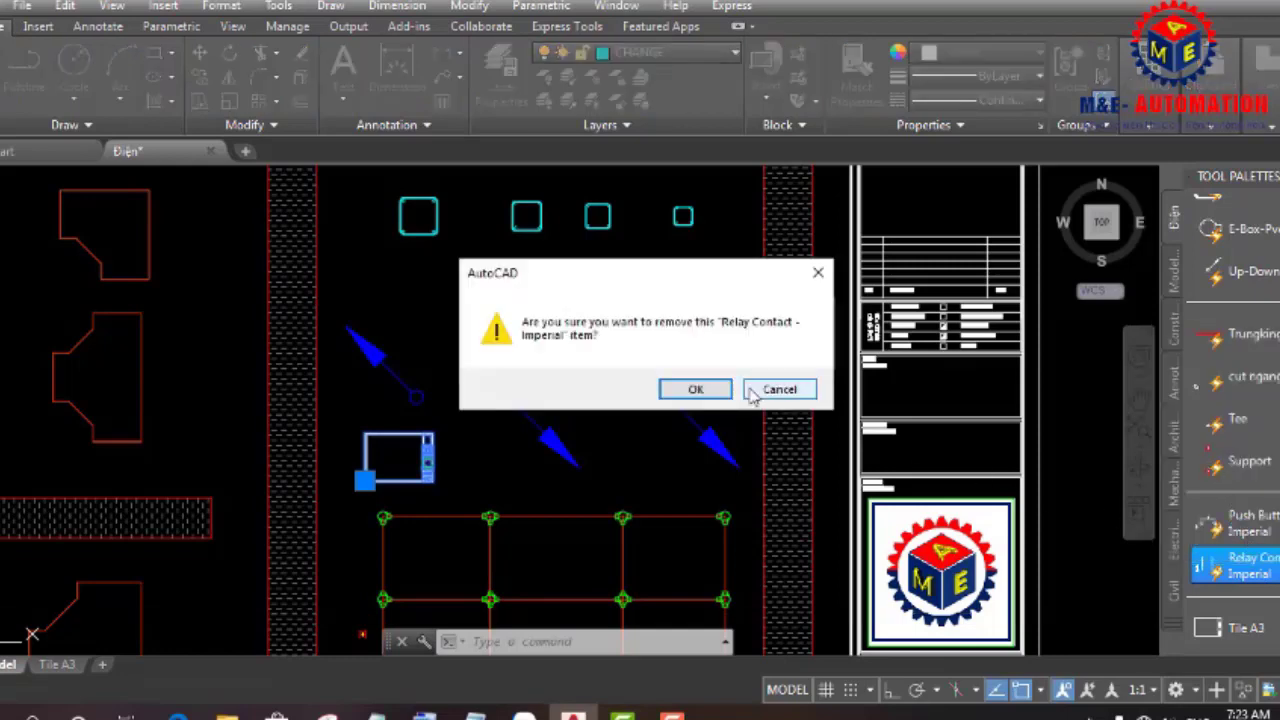
pyautogui.click(714, 393)
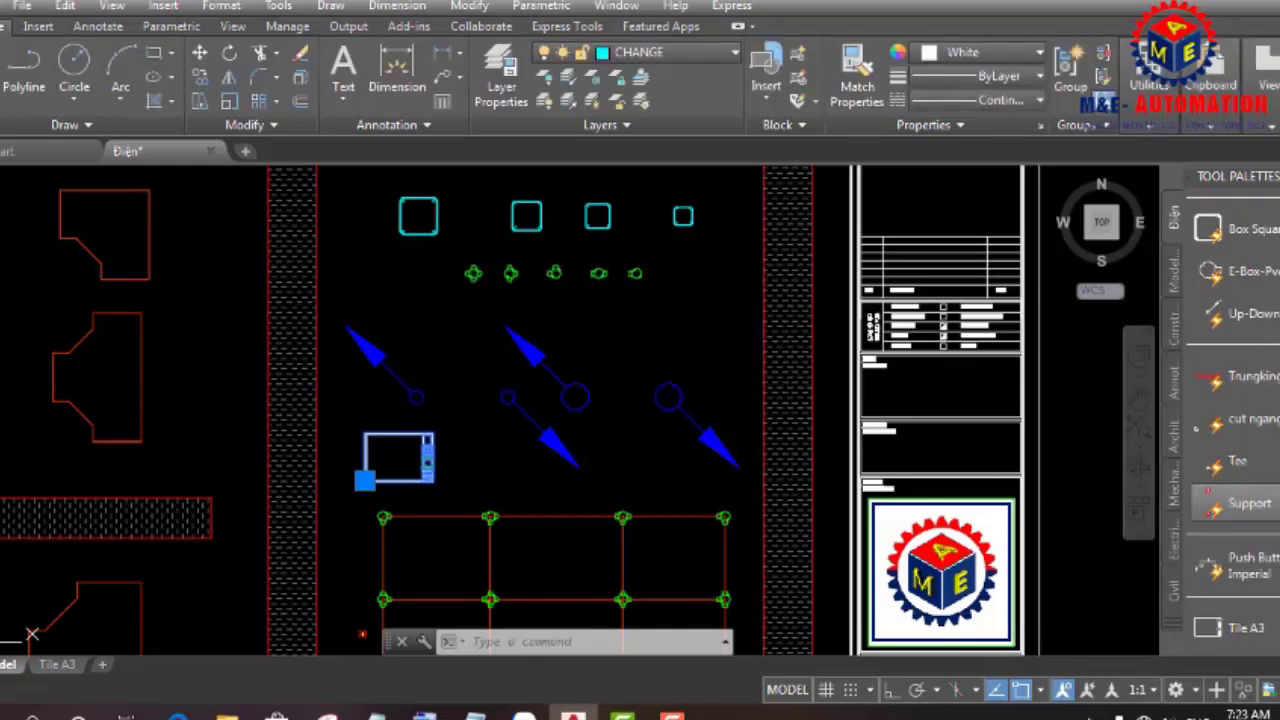
# - Test-start insertions of palette tools, including cut ngang, and cancel each one
pyautogui.click(1248, 258)
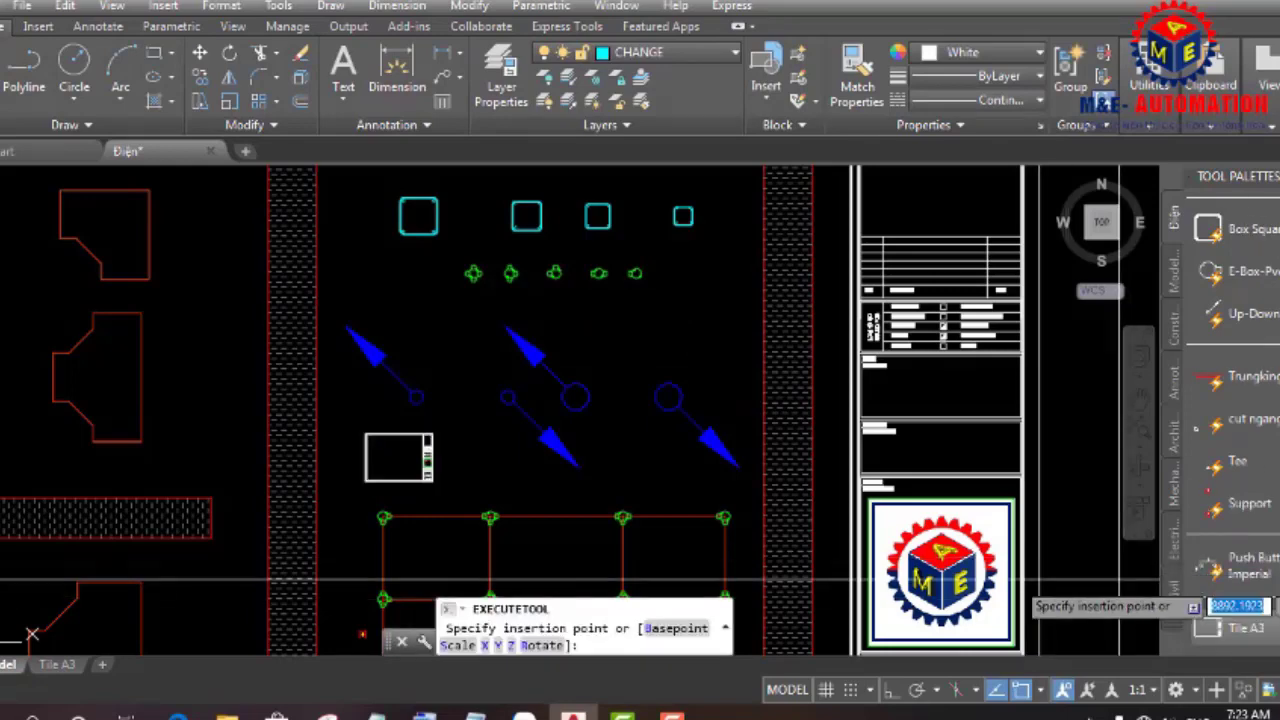
pyautogui.press('Escape')
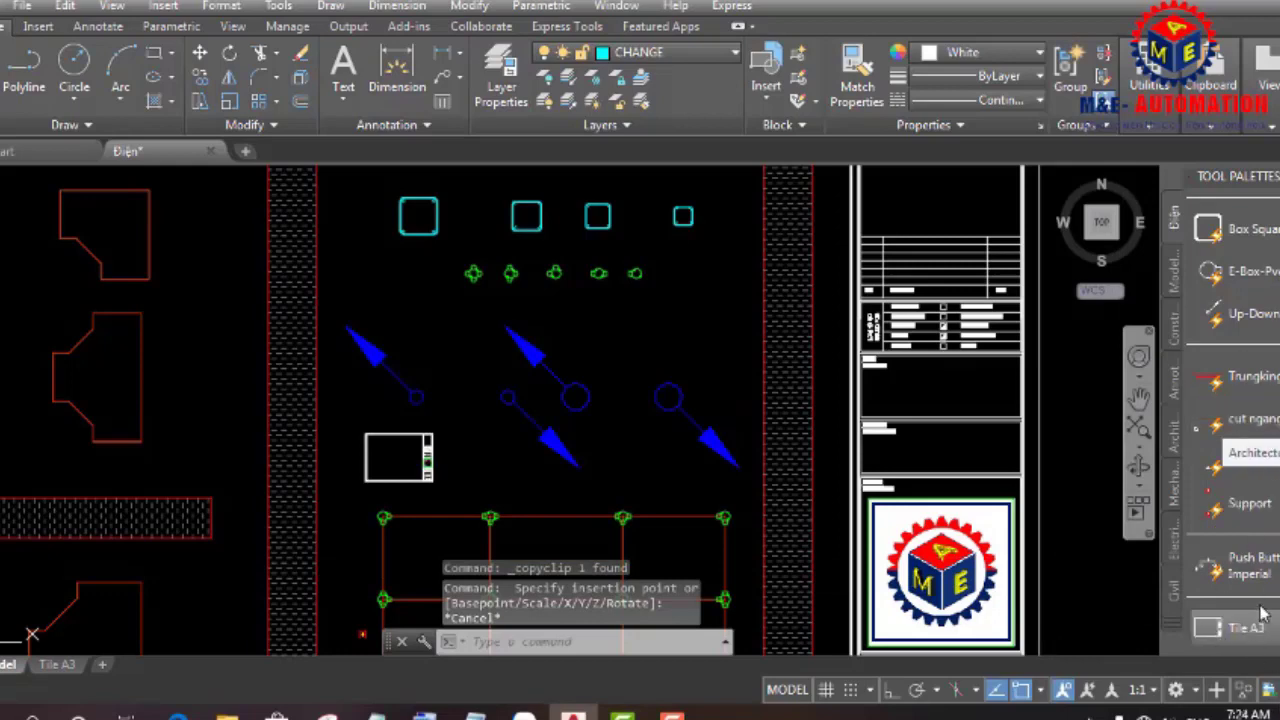
pyautogui.click(1240, 419)
pyautogui.press('Escape')
# - Place the E-Box-Pvc and Box Square blocks from the Điện palette beside the drawing
pyautogui.scroll(-2, 679, 364)
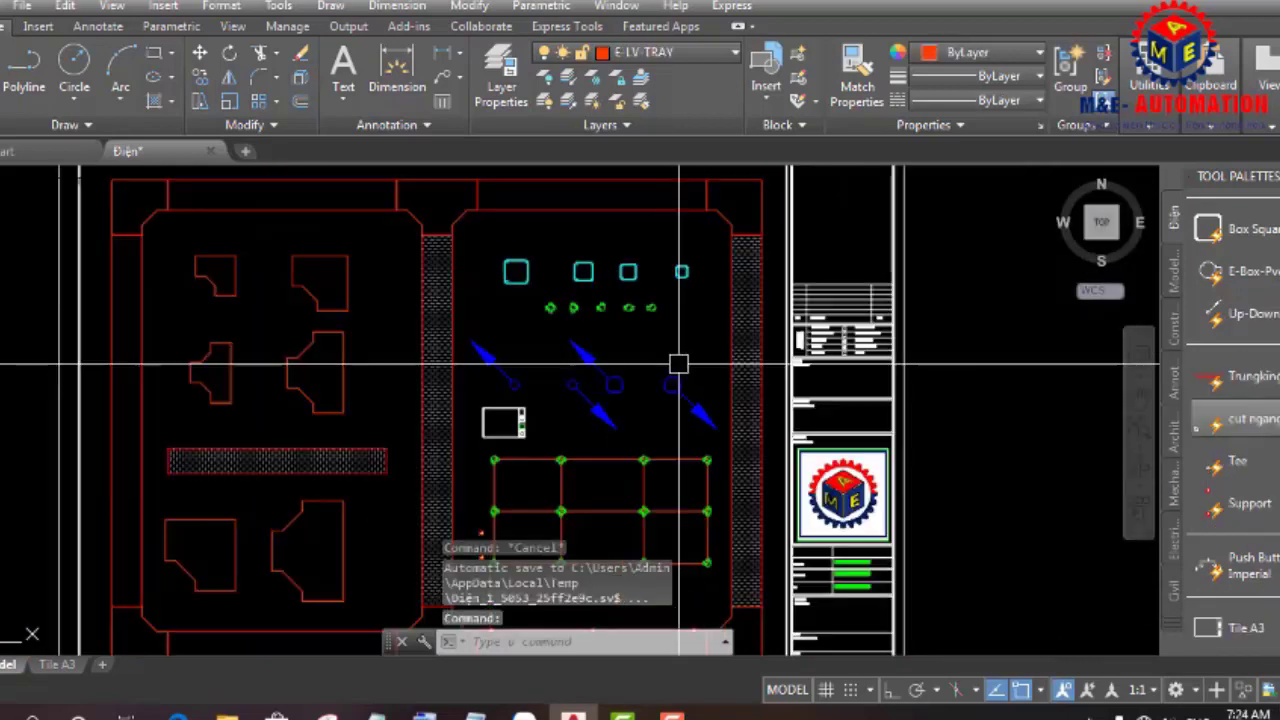
pyautogui.scroll(-1, 679, 364)
pyautogui.scroll(-1, 914, 417)
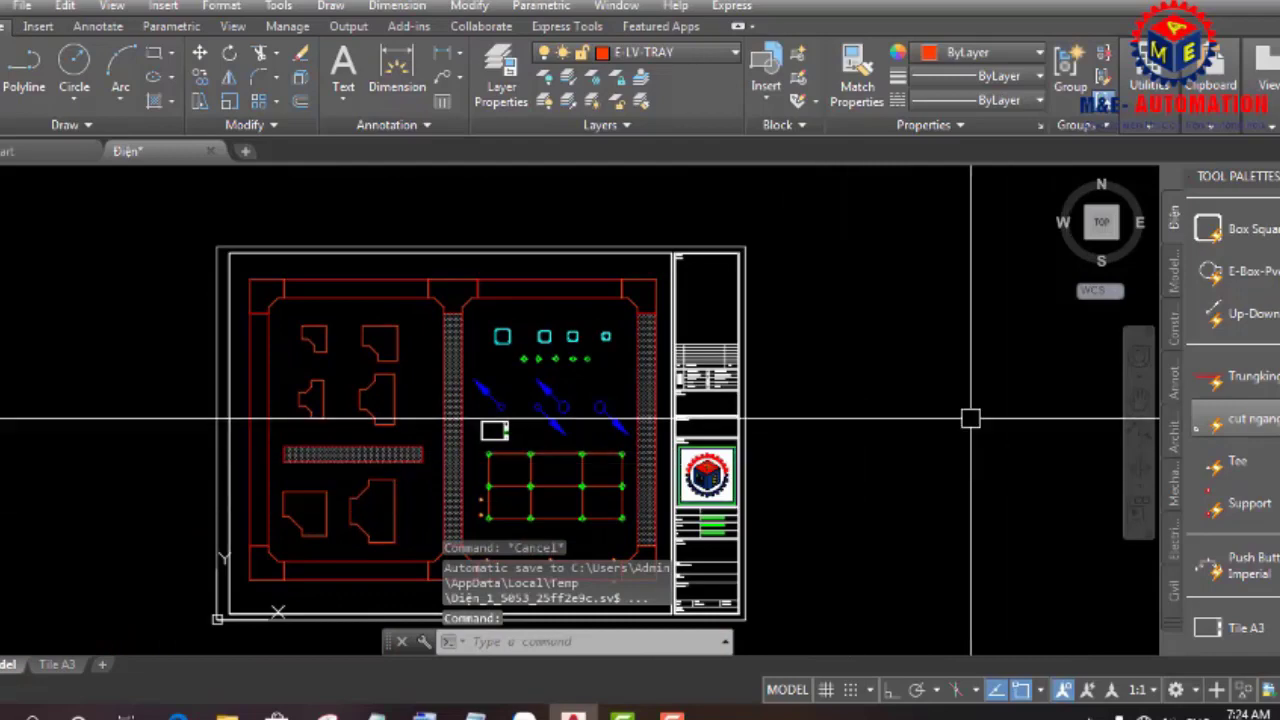
pyautogui.scroll(-2, 970, 418)
pyautogui.scroll(2, 934, 466)
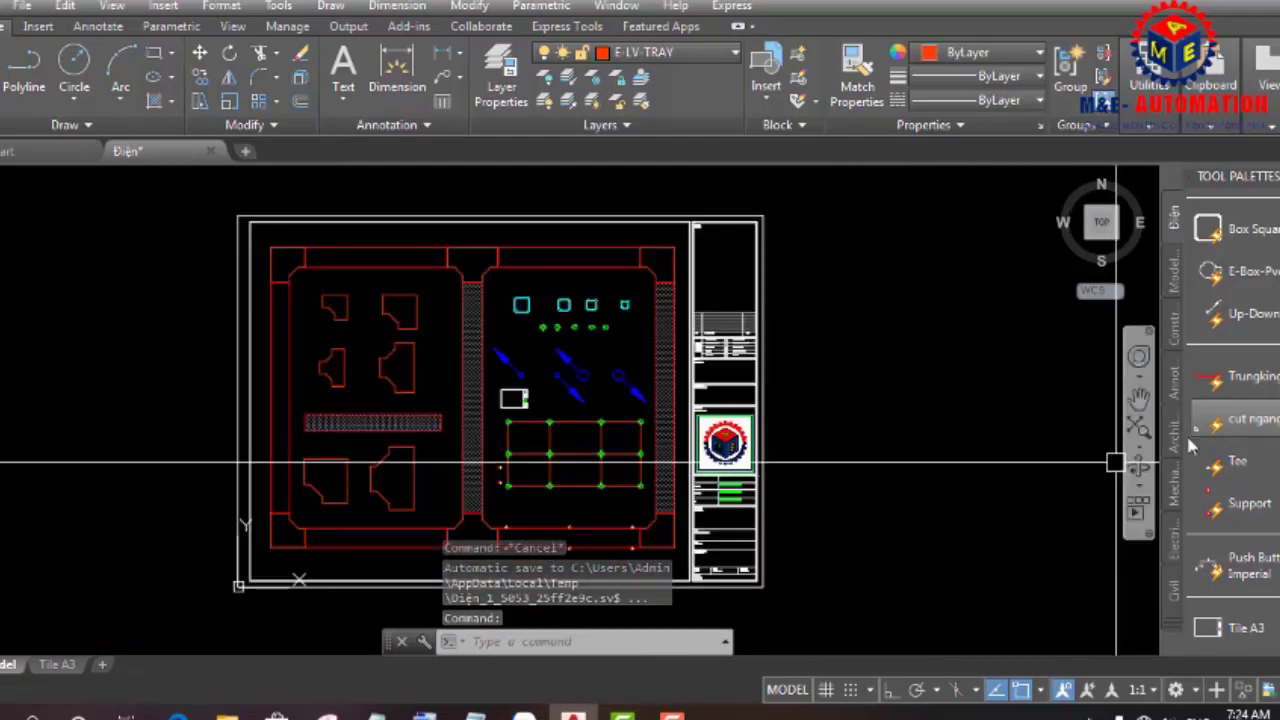
pyautogui.rightClick(1222, 282)
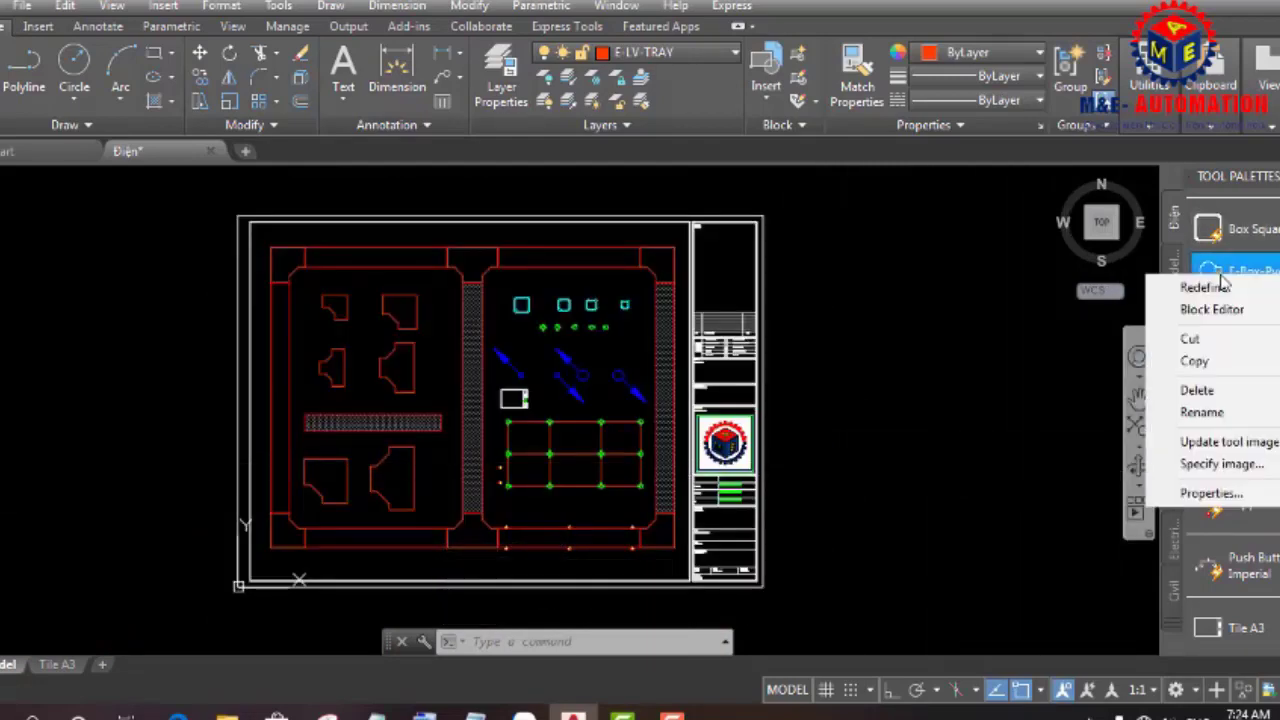
pyautogui.click(1208, 286)
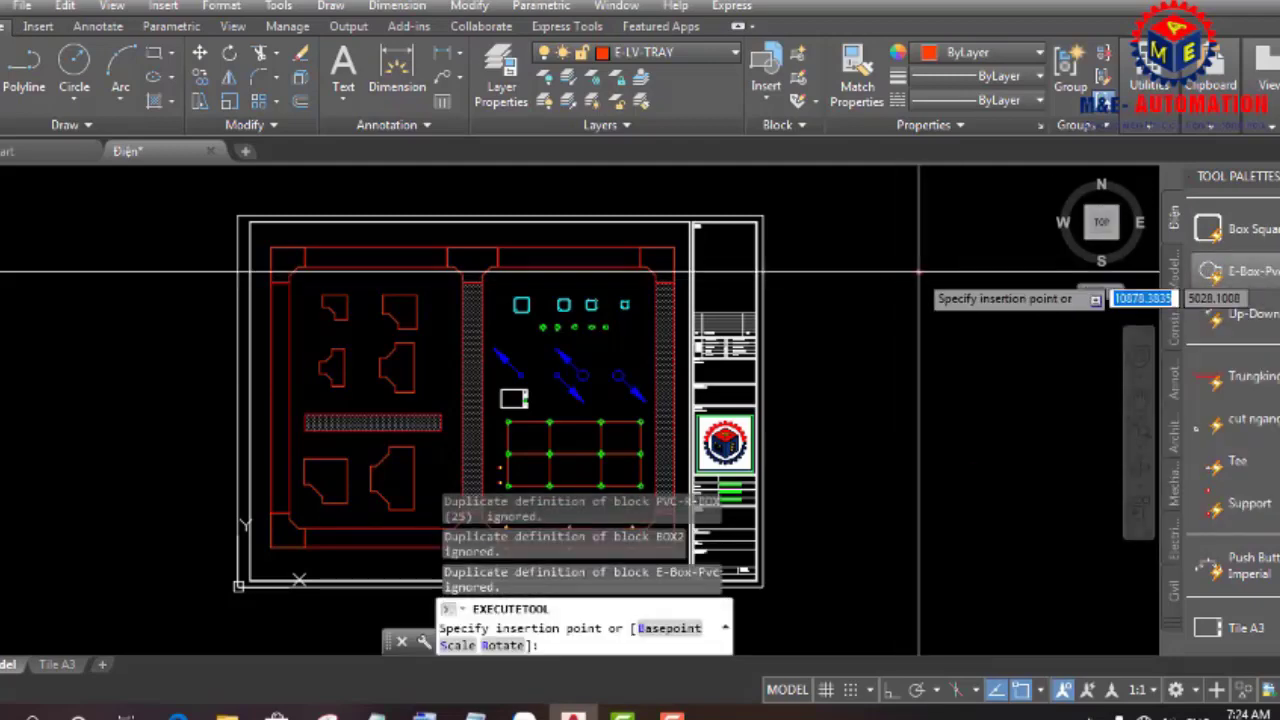
pyautogui.click(892, 276)
pyautogui.scroll(3, 892, 276)
pyautogui.scroll(3, 871, 277)
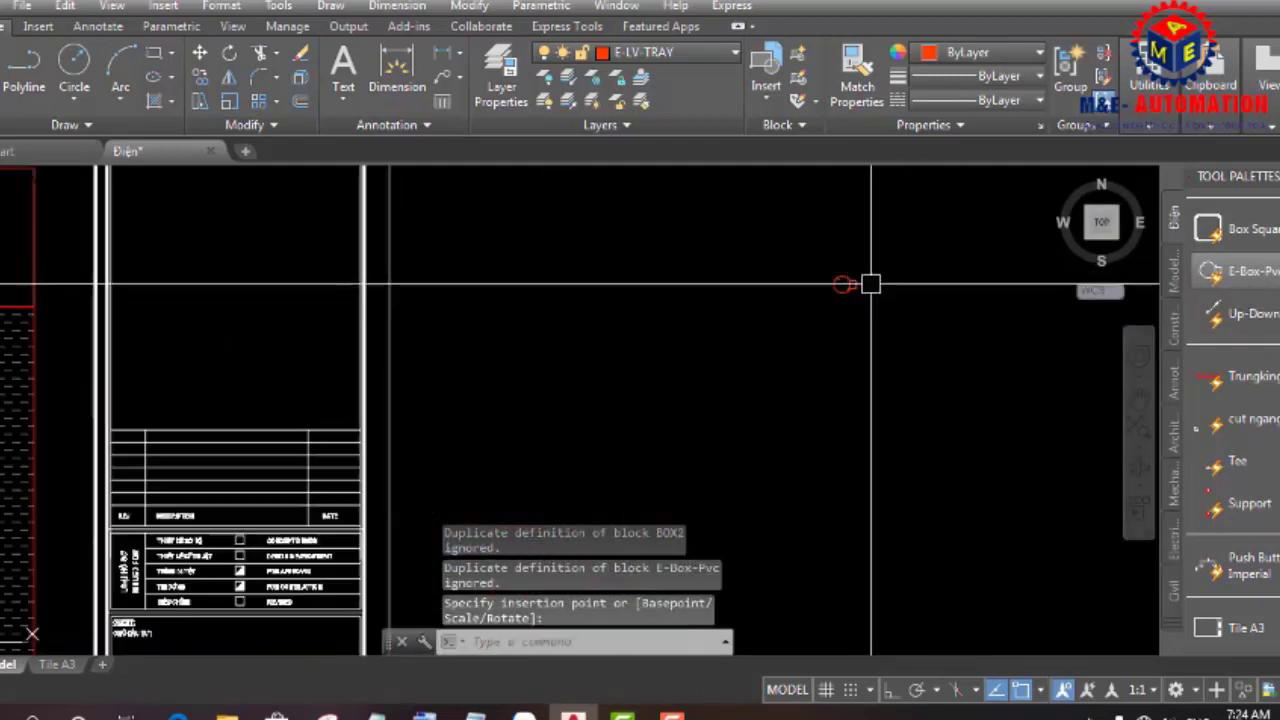
pyautogui.click(1210, 229)
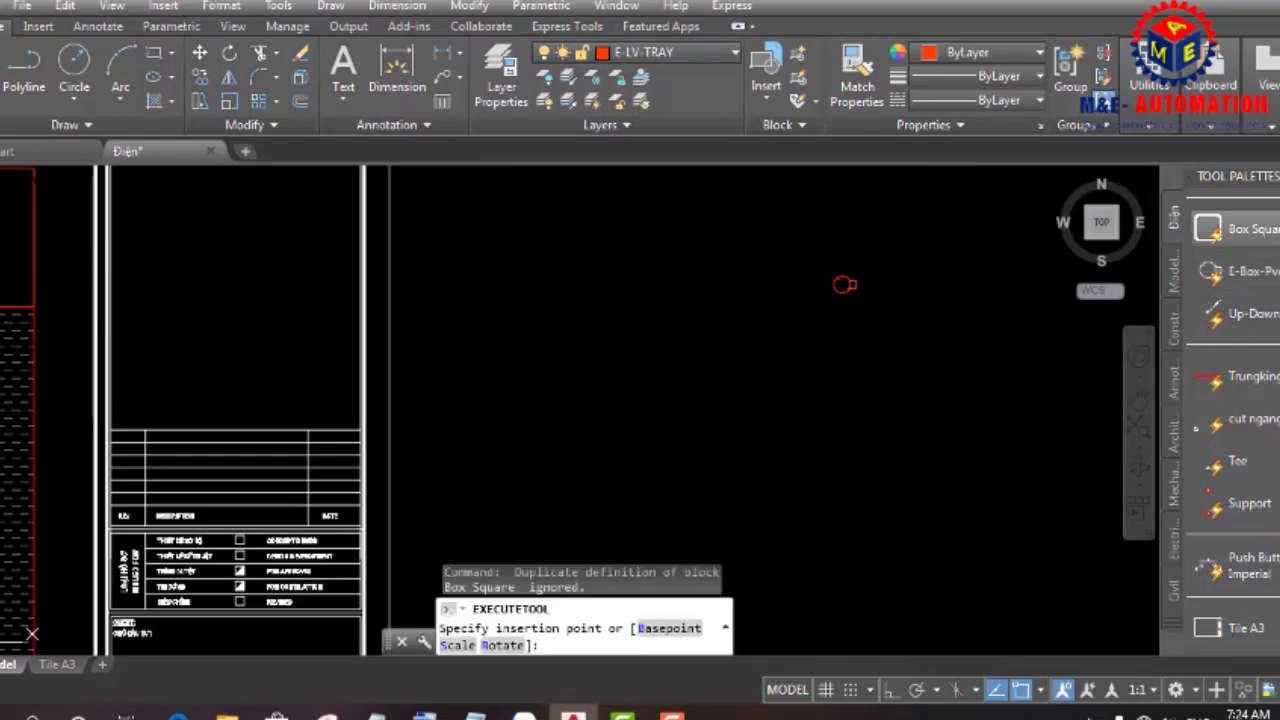
pyautogui.click(830, 367)
# - Insert the Trungking-Tray block, stretch its width to 300 and switch it to the hatched TRAY look
pyautogui.click(1240, 377)
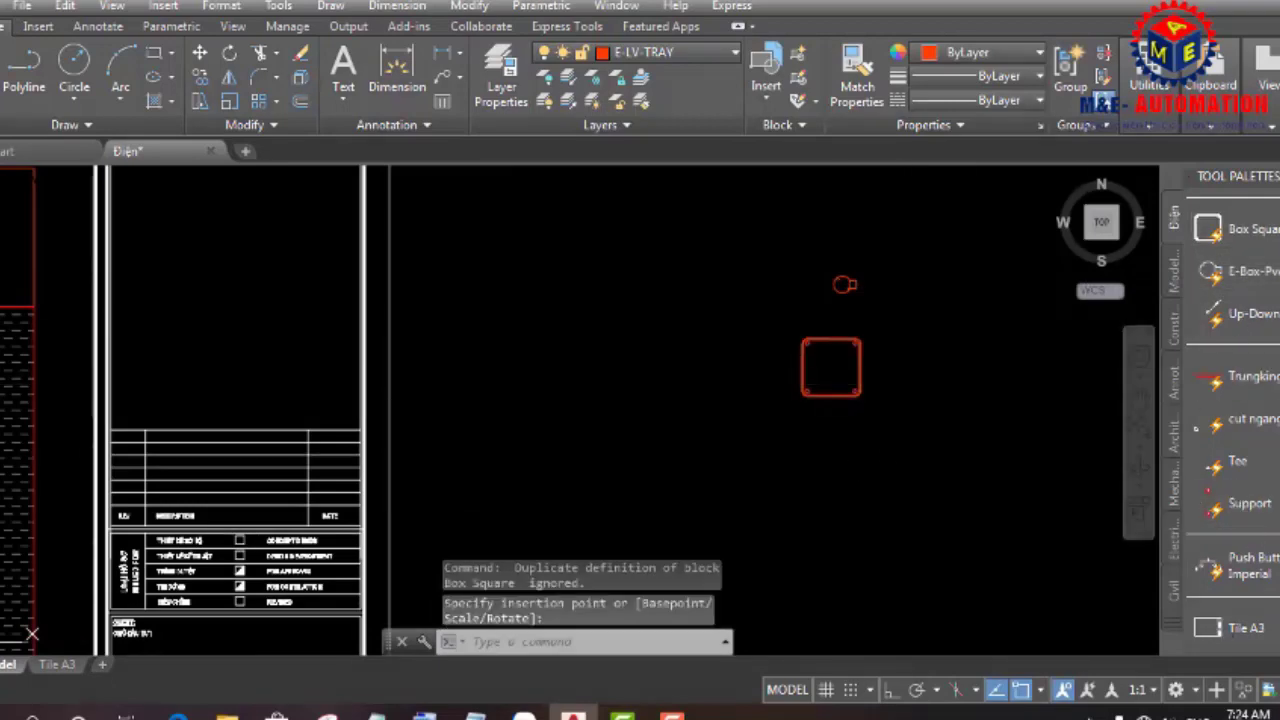
pyautogui.click(779, 481)
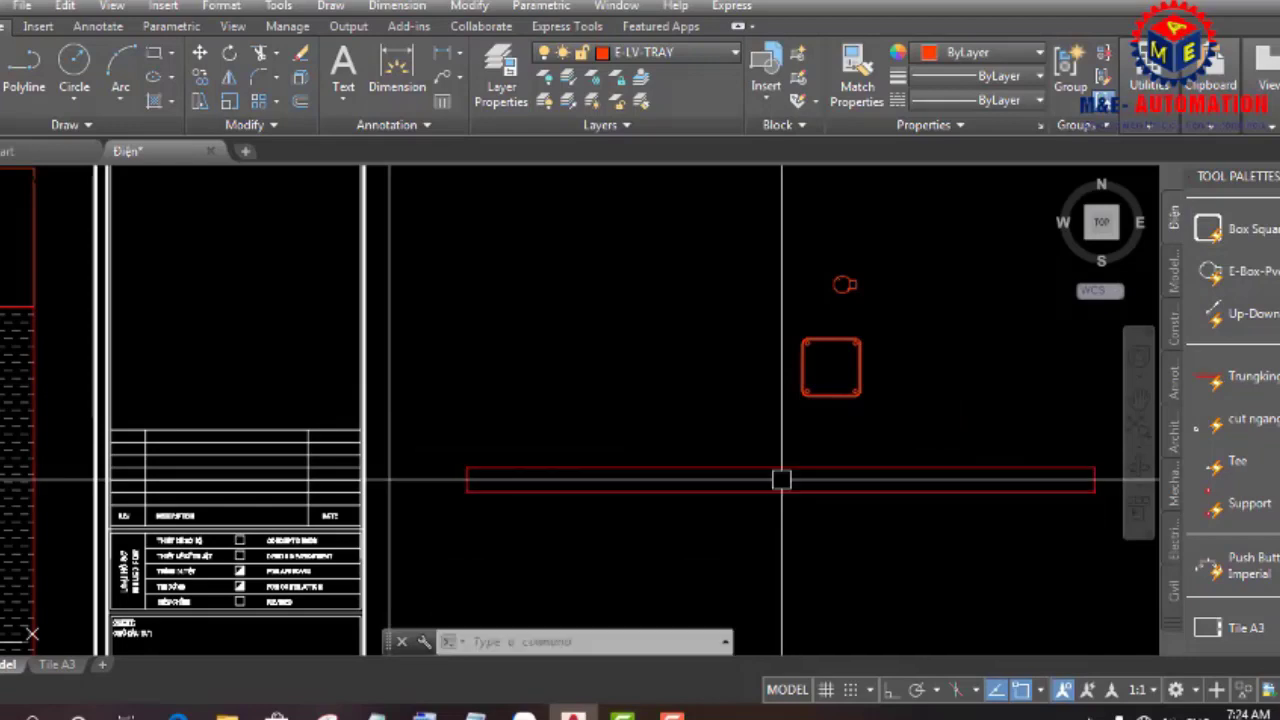
pyautogui.click(689, 494)
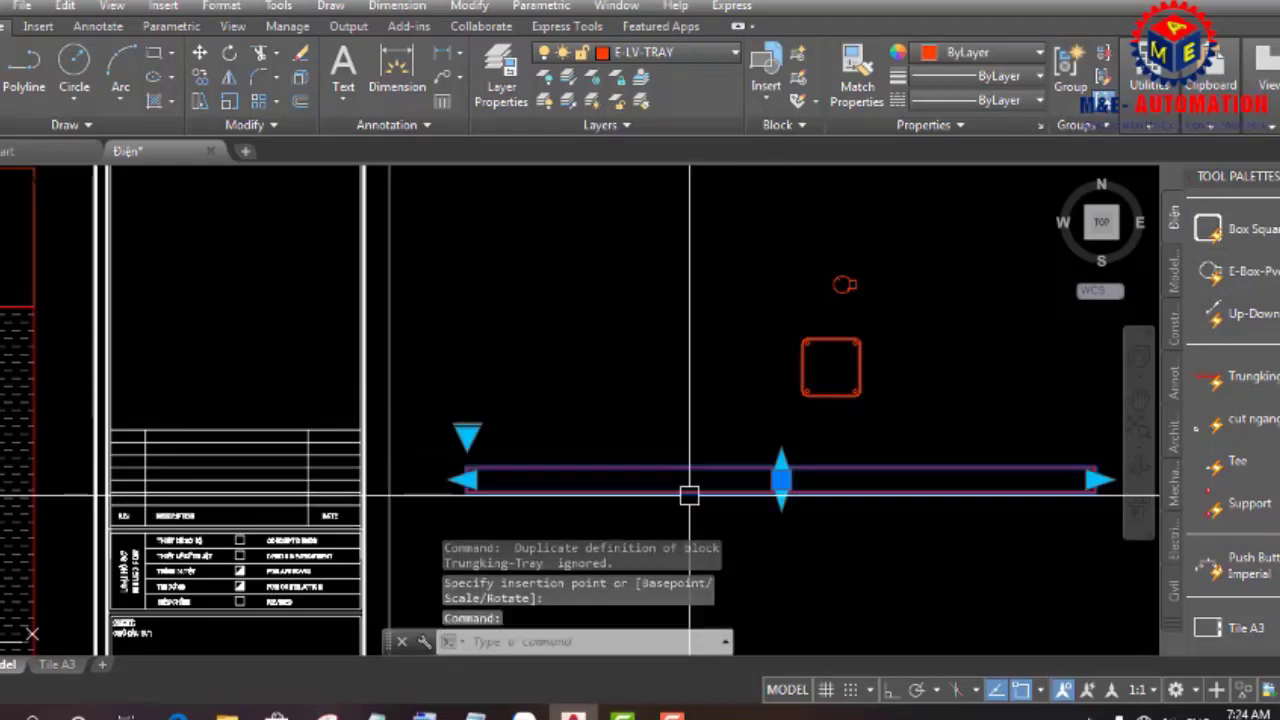
pyautogui.click(781, 480)
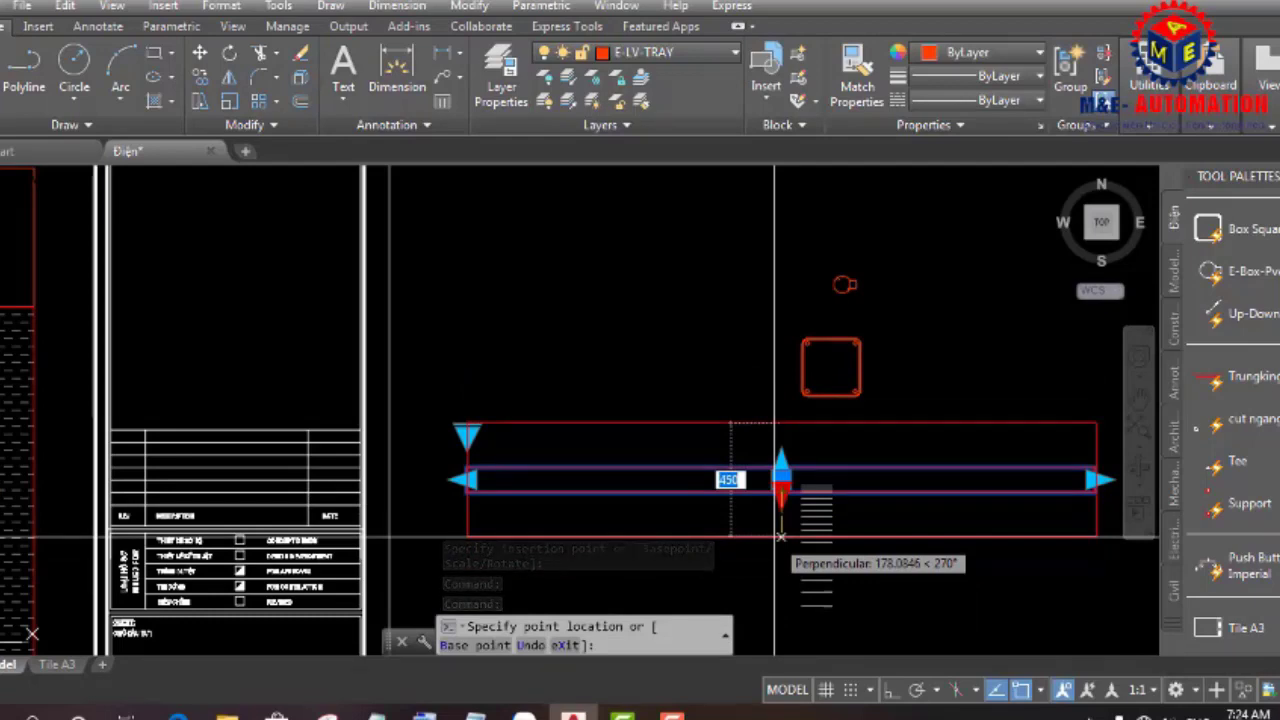
pyautogui.write('300')
pyautogui.press('Return')
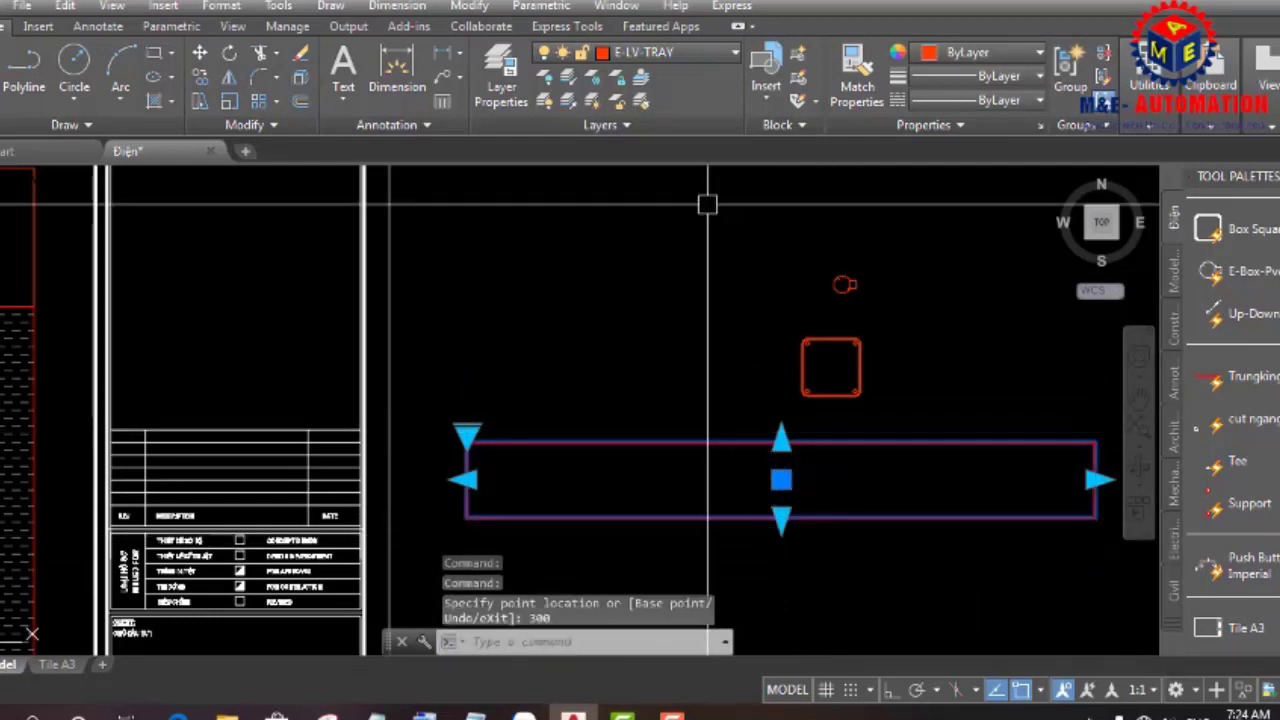
pyautogui.click(466, 436)
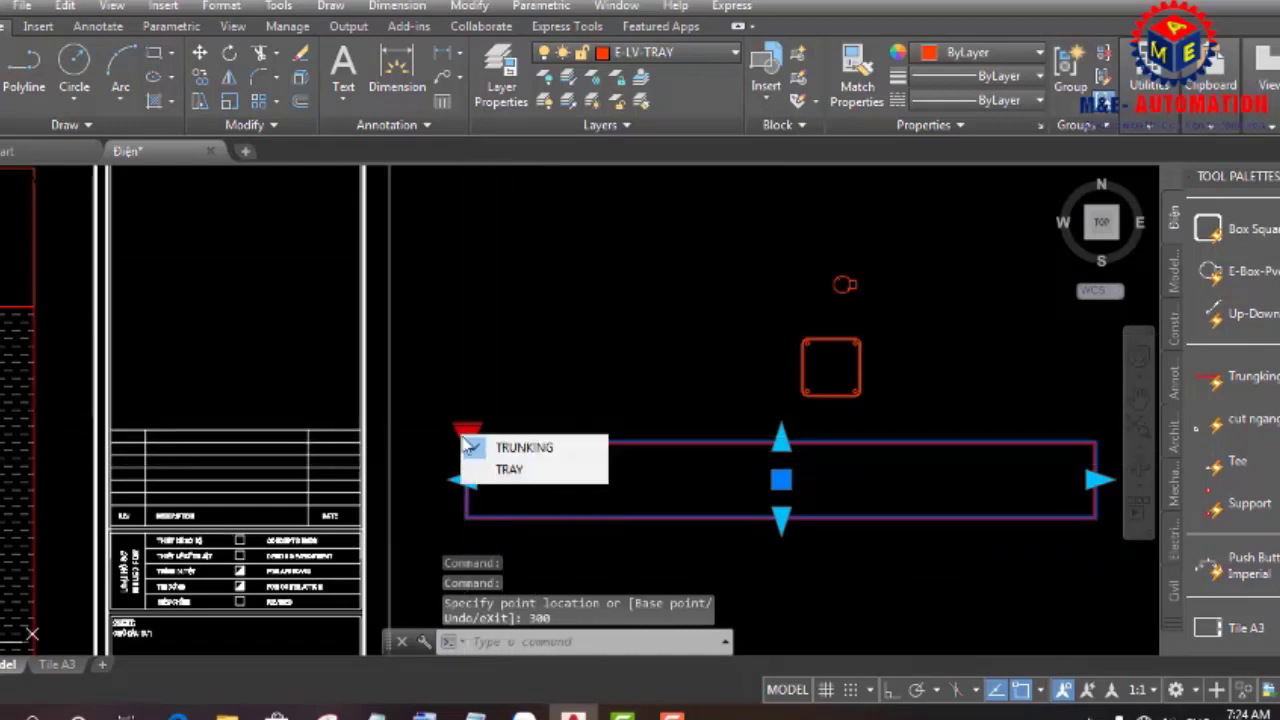
pyautogui.click(508, 466)
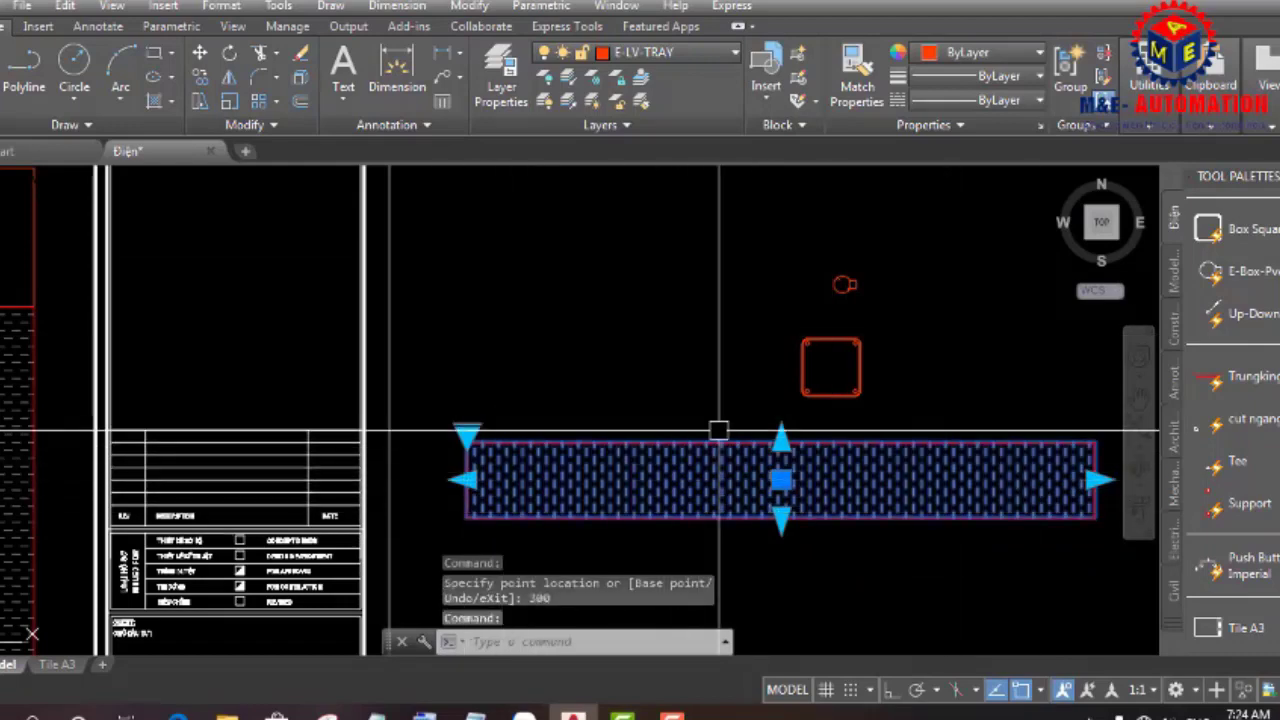
pyautogui.press('Escape')
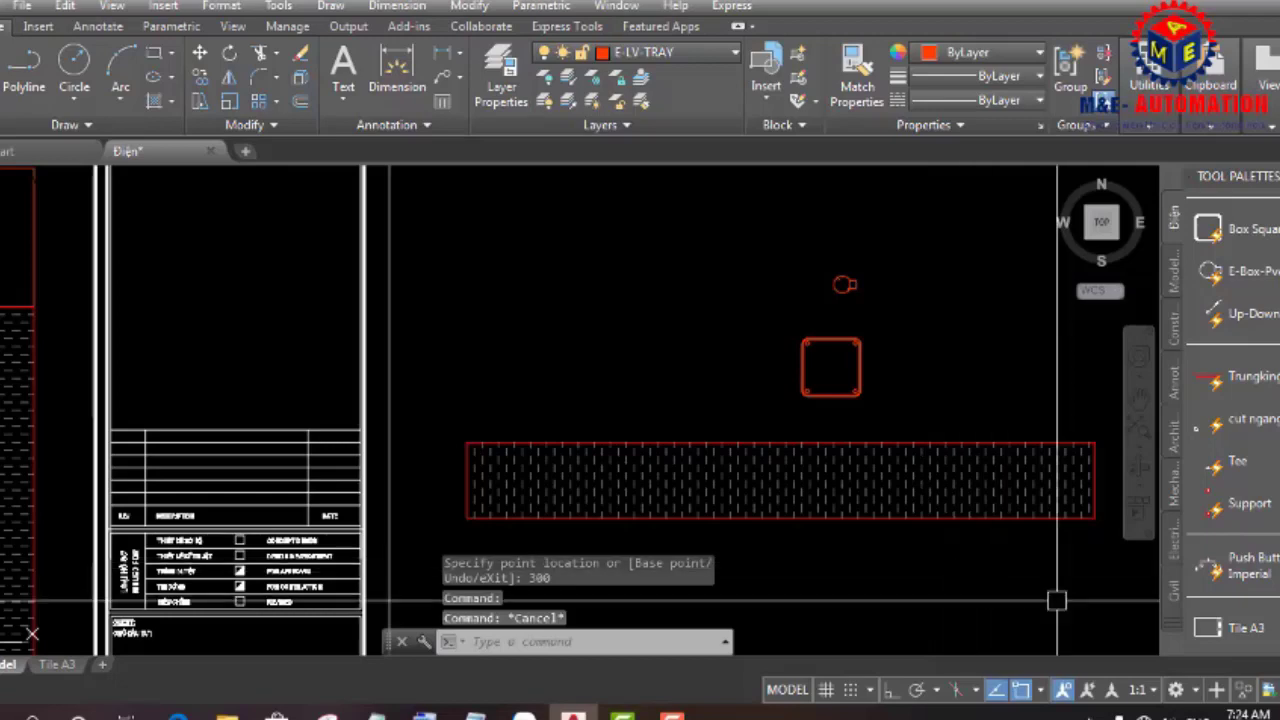
# - Insert Tile A3 and switch the fitting to 2-Way-90, trying an orthogonal rotation
pyautogui.scroll(-4, 1057, 600)
pyautogui.click(1207, 628)
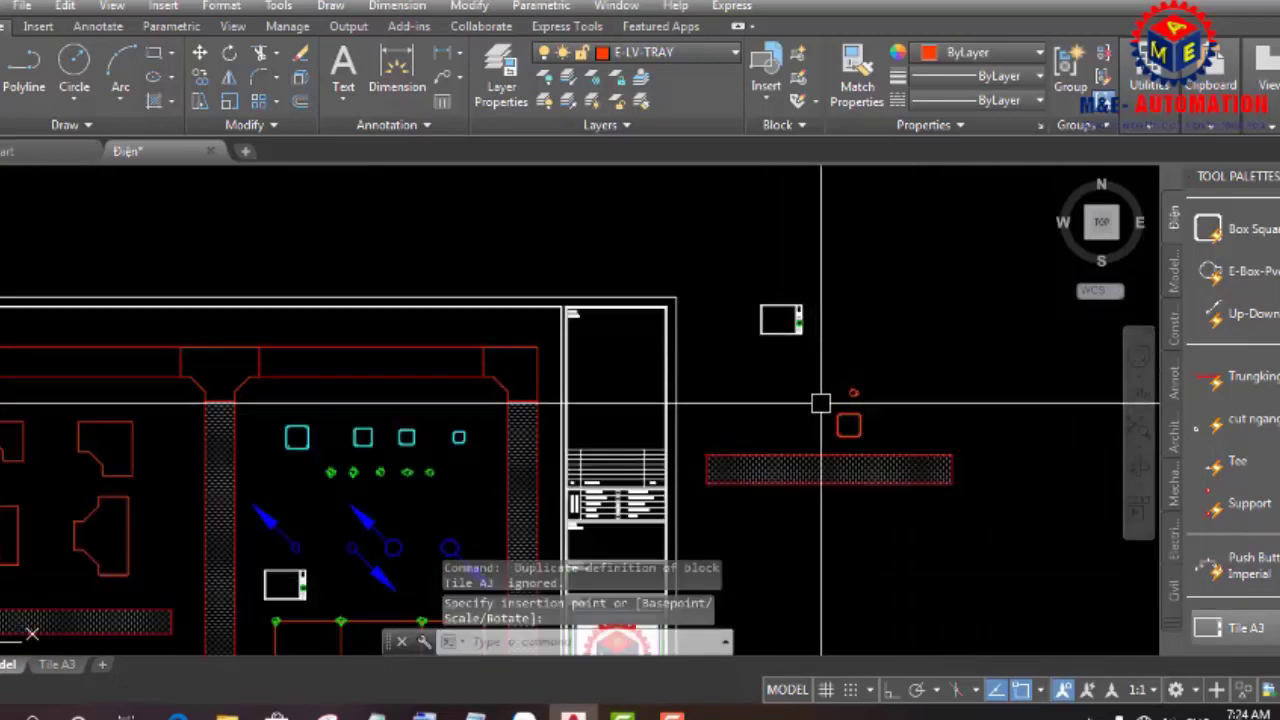
pyautogui.scroll(8, 860, 420)
pyautogui.click(811, 334)
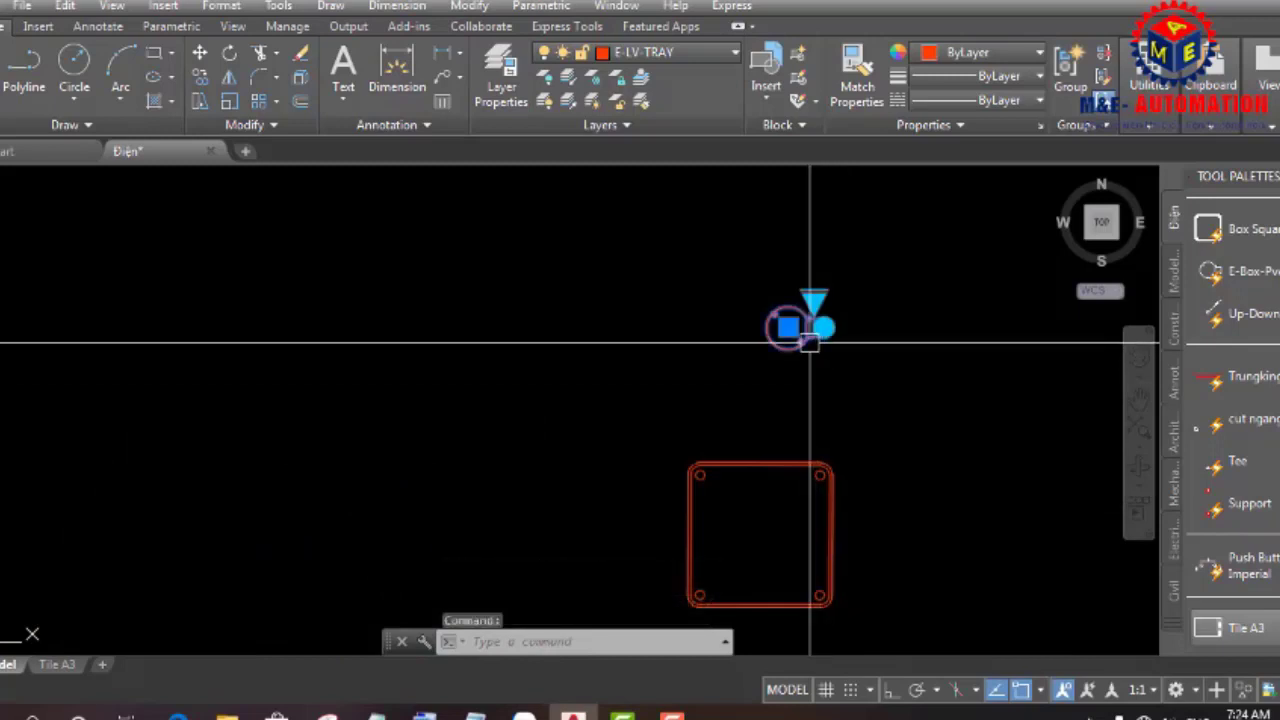
pyautogui.scroll(2, 819, 325)
pyautogui.click(805, 286)
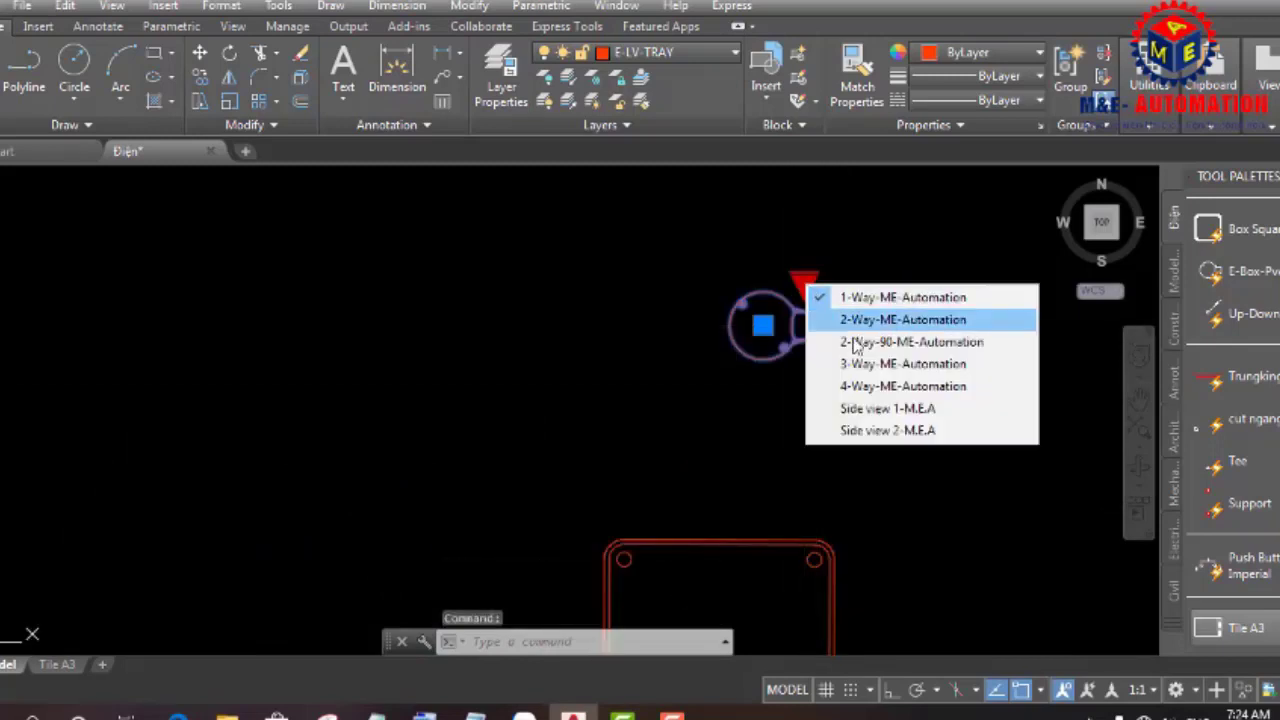
pyautogui.click(858, 340)
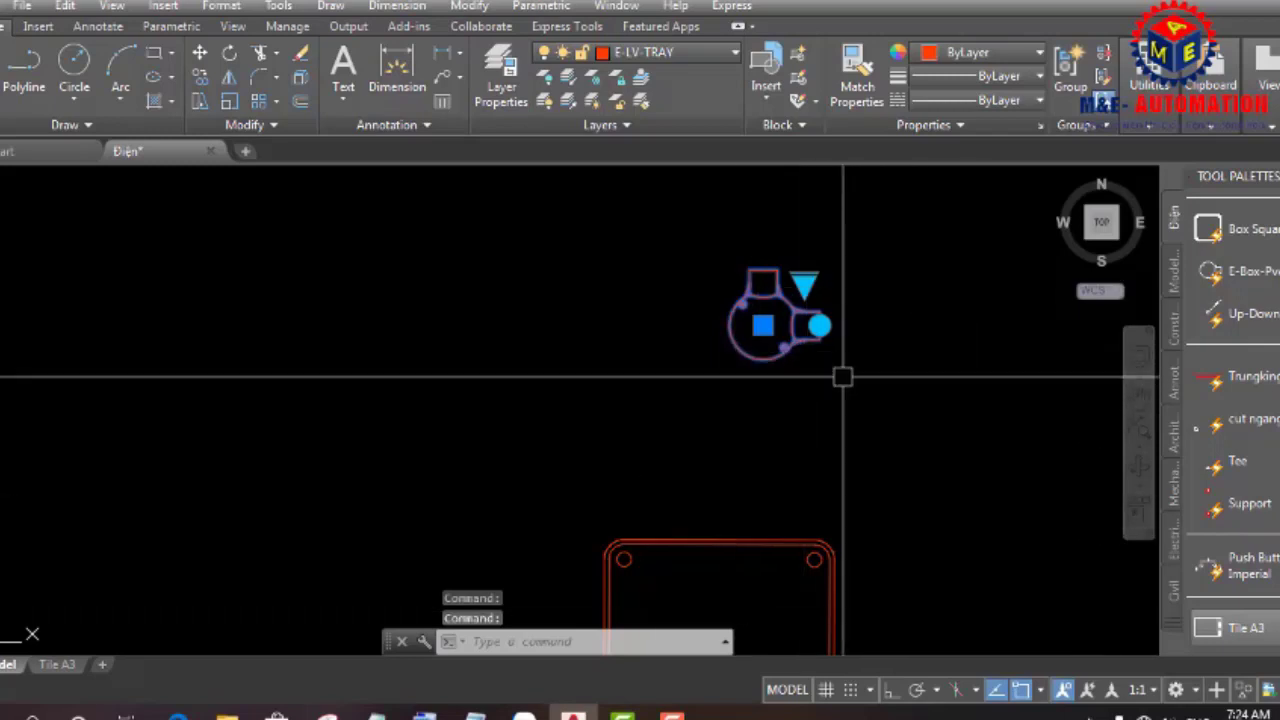
pyautogui.click(819, 325)
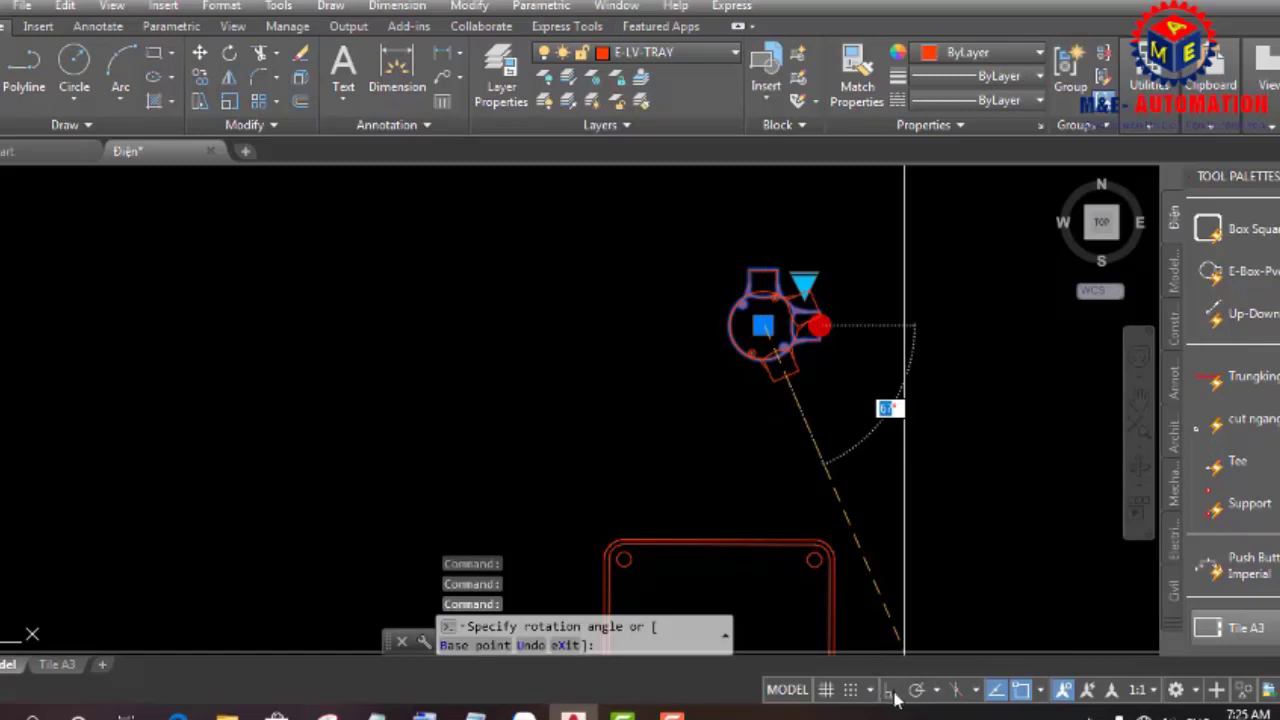
pyautogui.press('F8')
pyautogui.press('Escape')
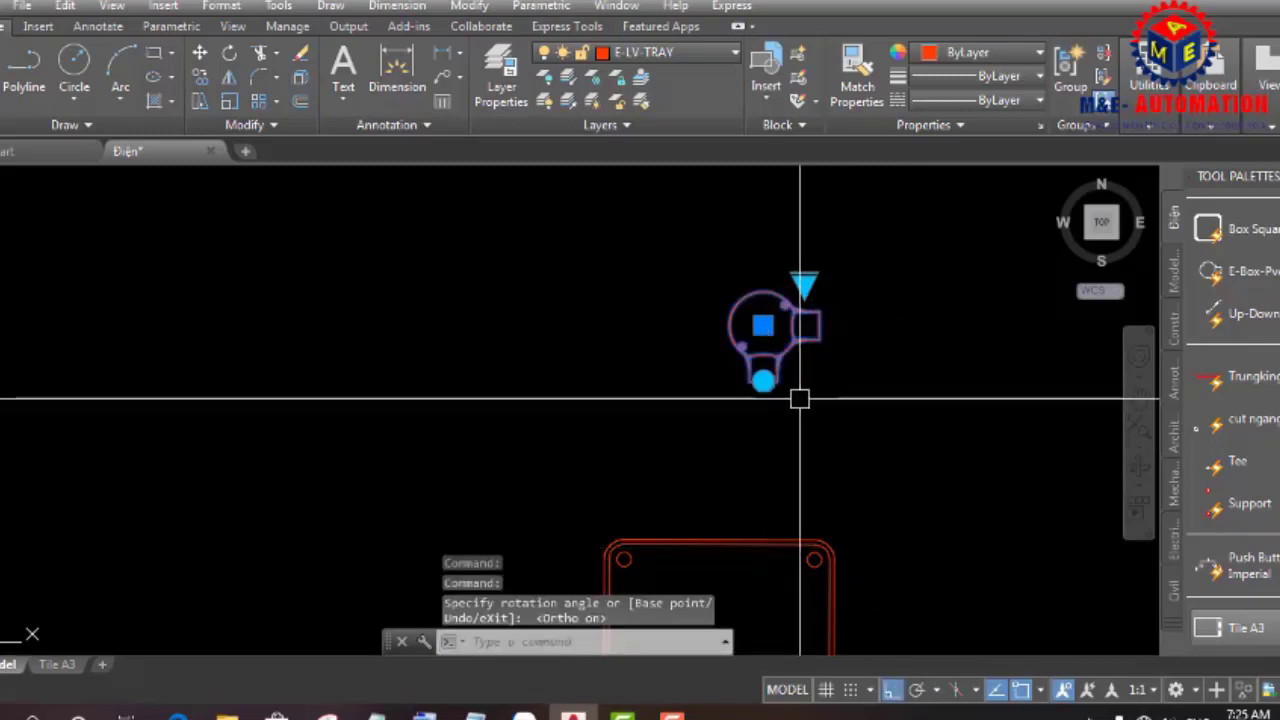
pyautogui.press('Escape')
# - Change the fitting to the 4-Way variant and zoom out to the whole drawing
pyautogui.click(775, 362)
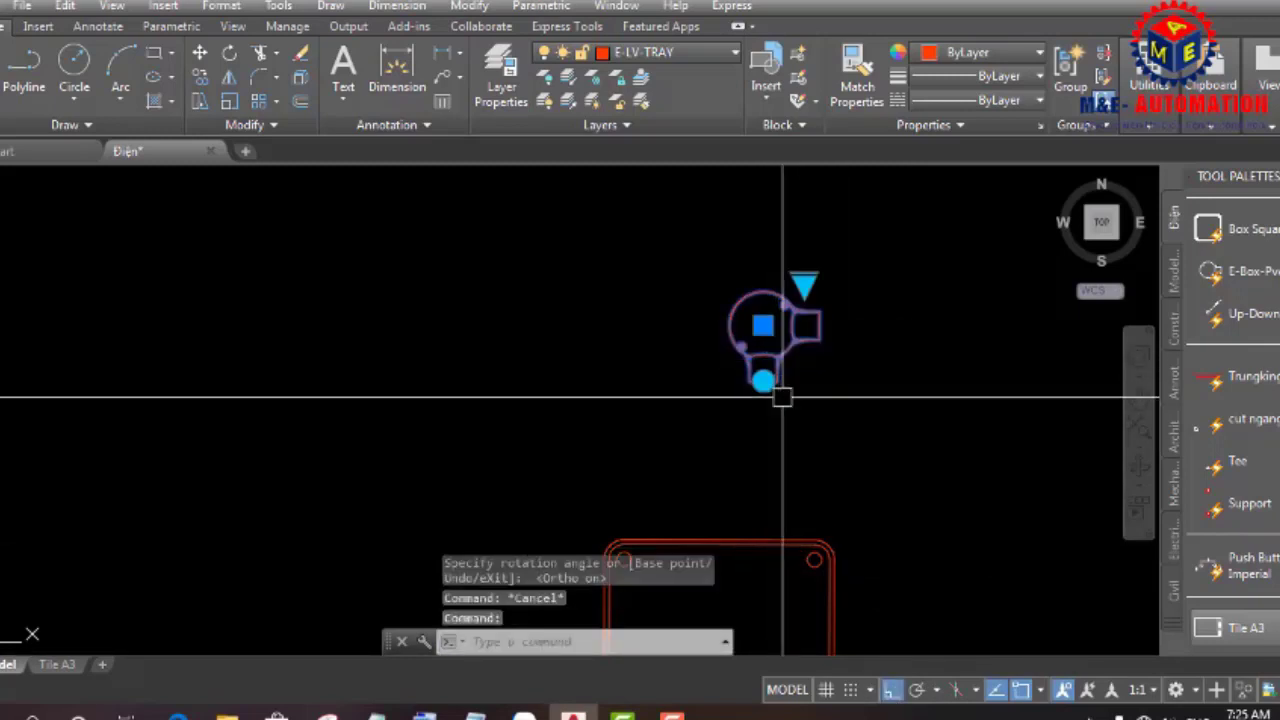
pyautogui.click(806, 286)
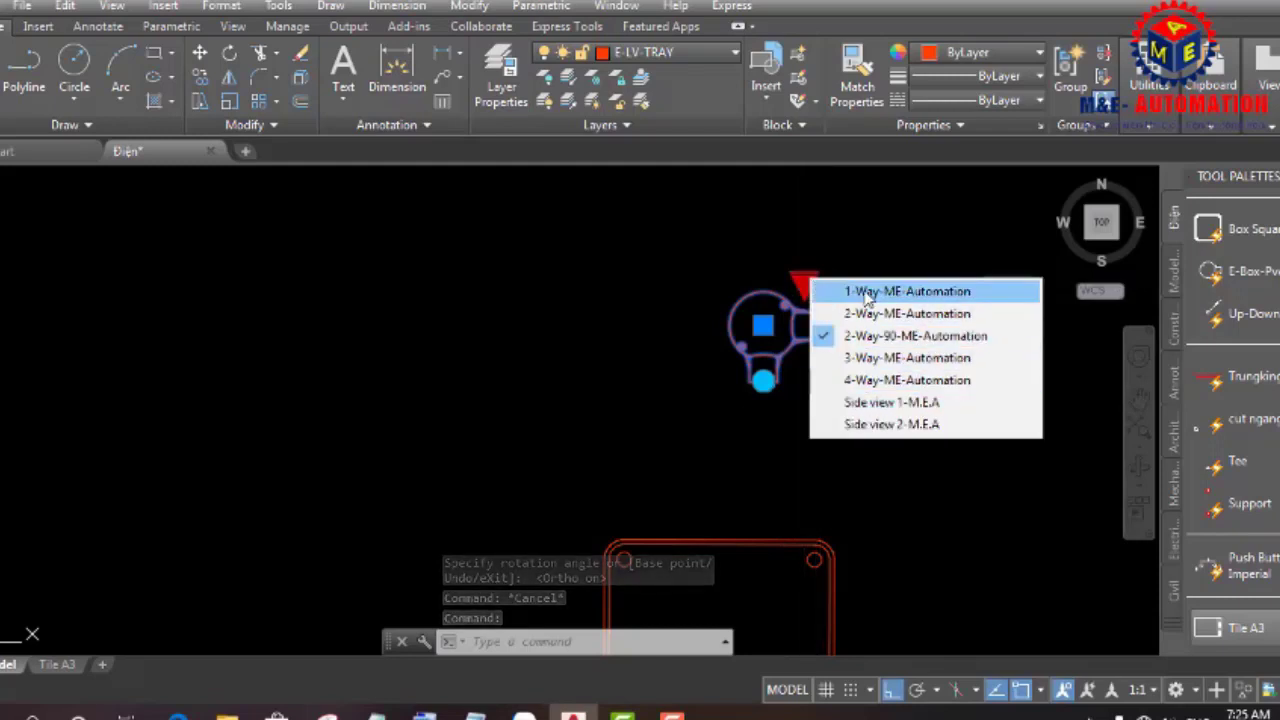
pyautogui.click(880, 380)
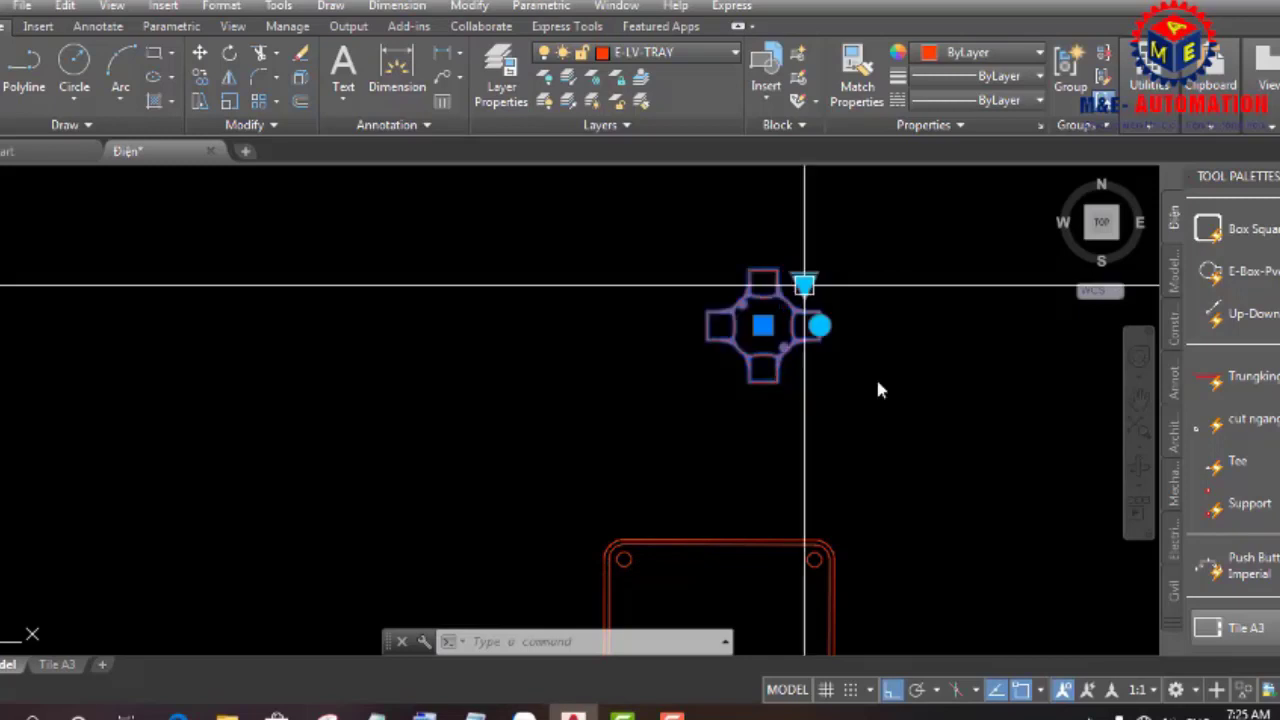
pyautogui.press('Escape')
pyautogui.middleClick(791, 391)
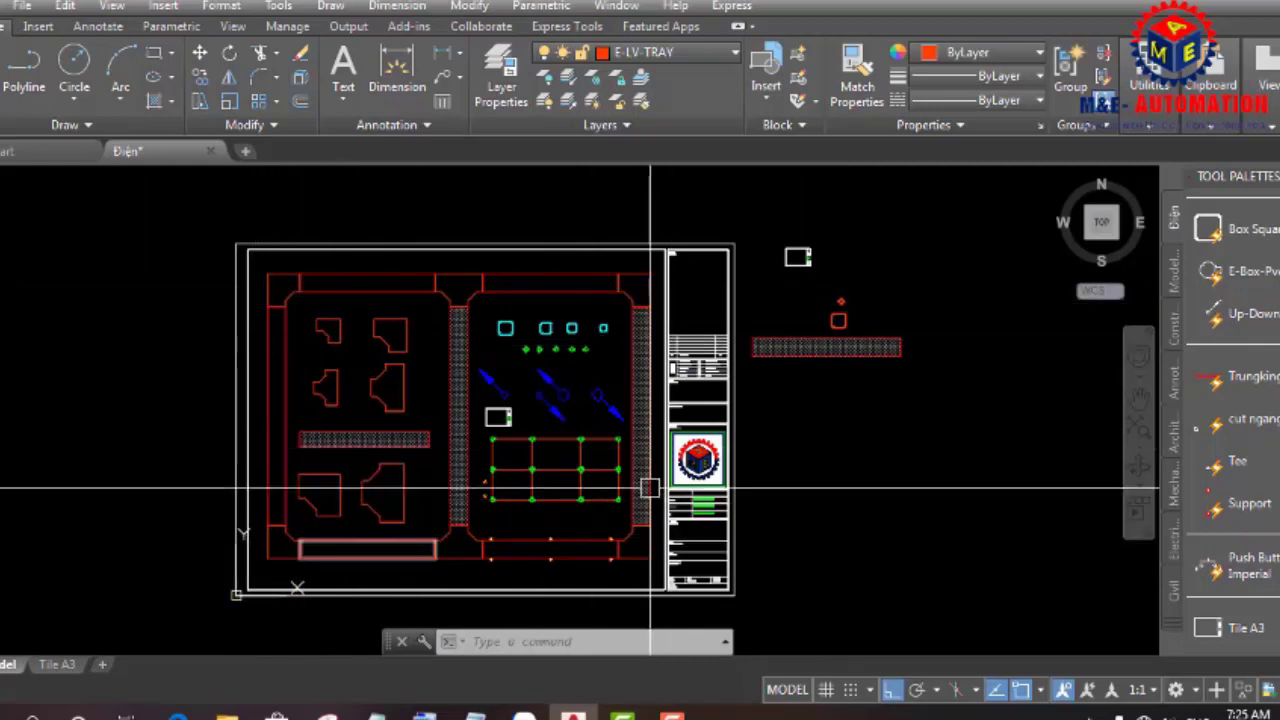
pyautogui.moveTo(1005, 643); pyautogui.dragTo(1013, 634, button='middle')
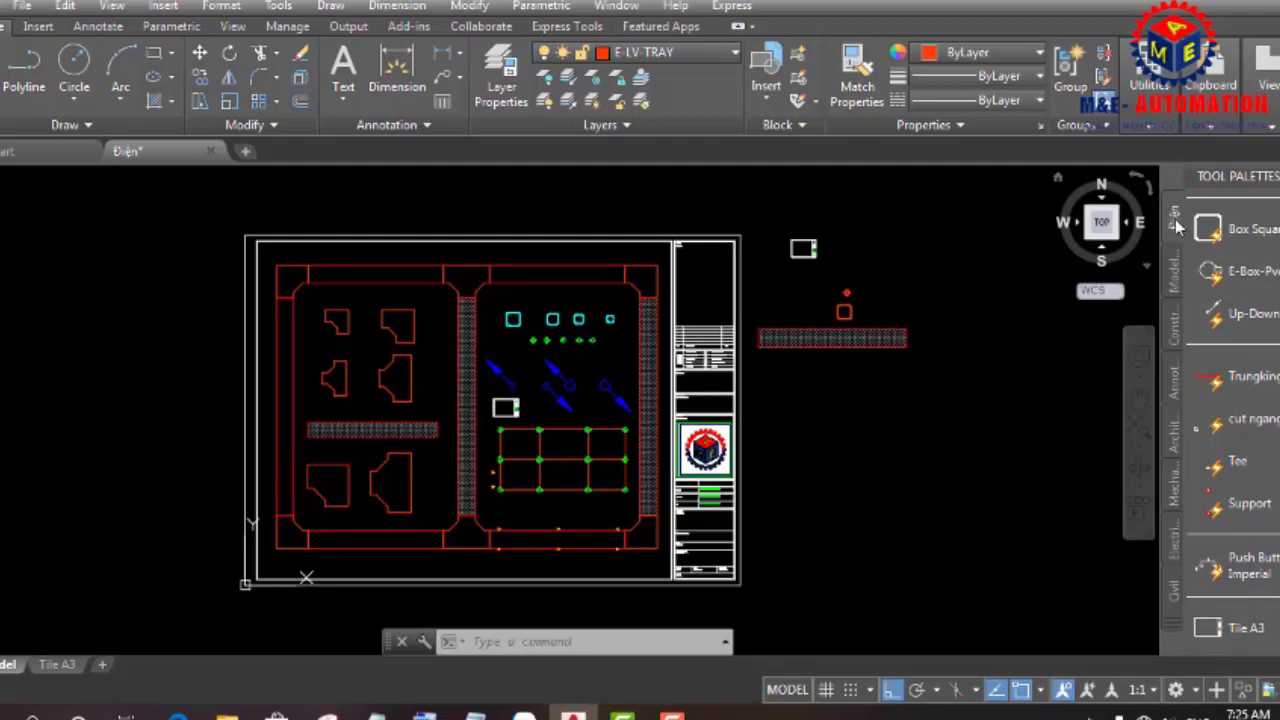
pyautogui.rightClick(1175, 226)
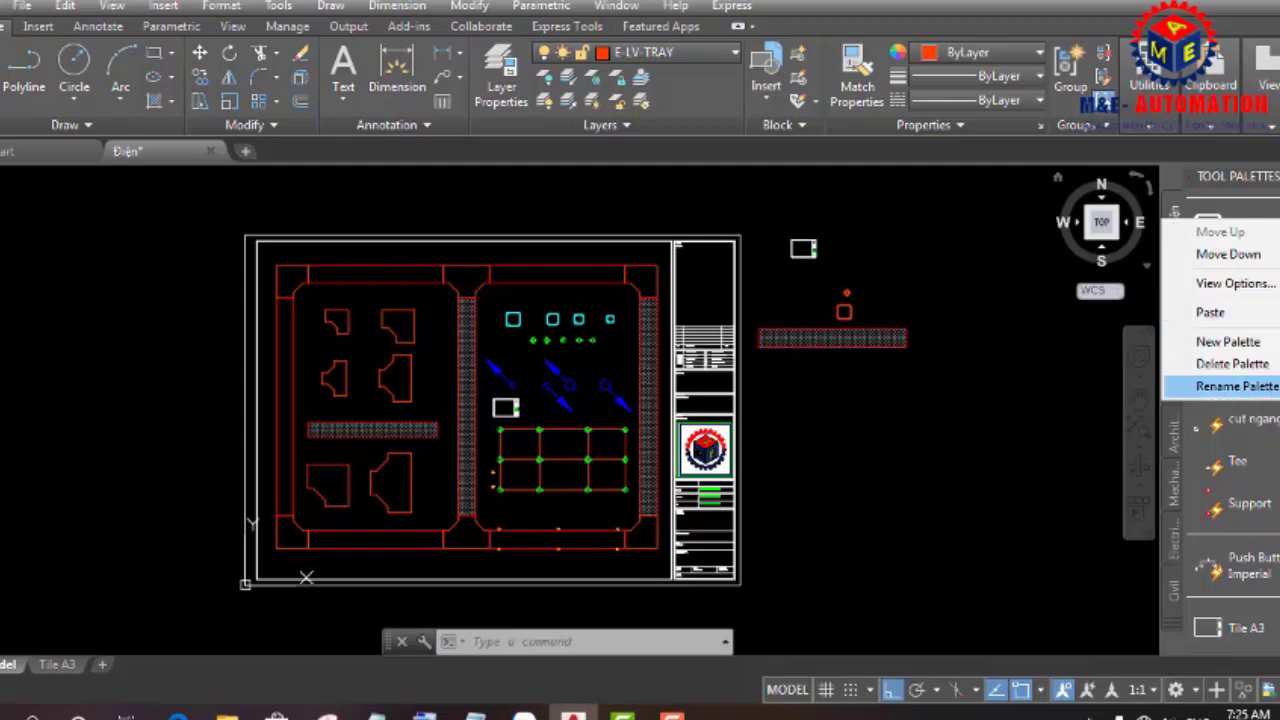
pyautogui.click(1236, 386)
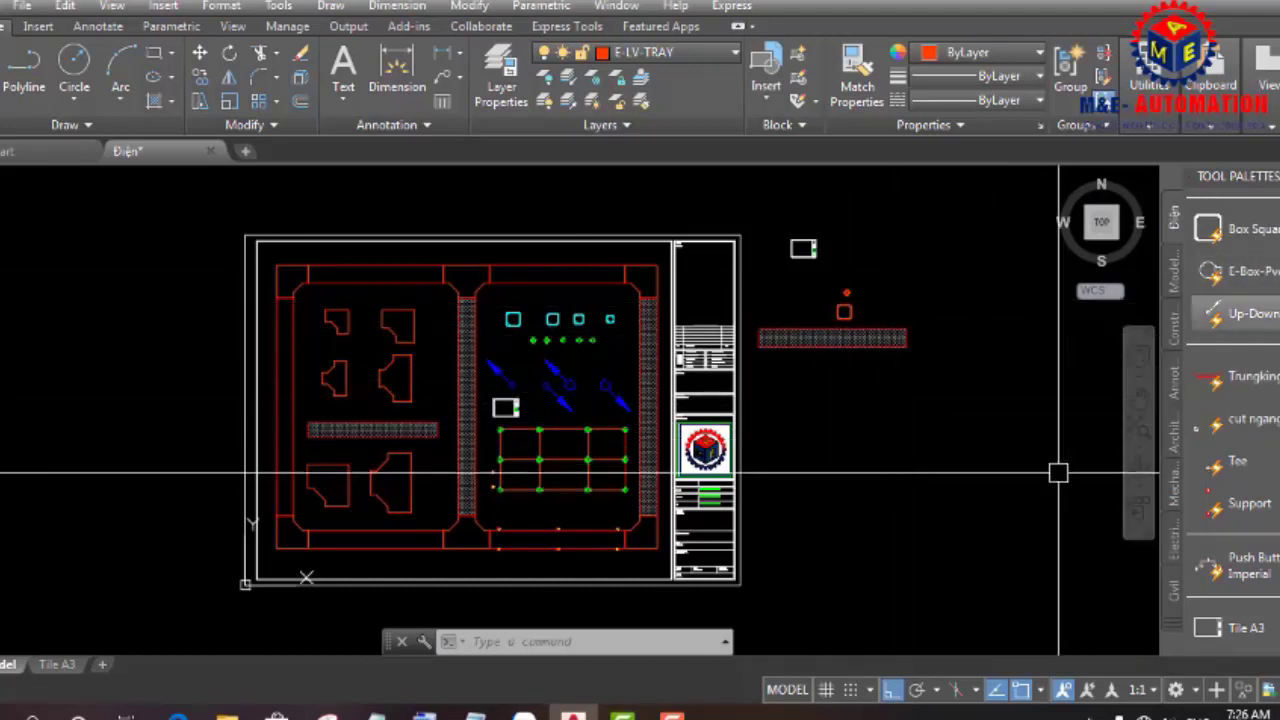
pyautogui.hotkey('ctrl', '3')
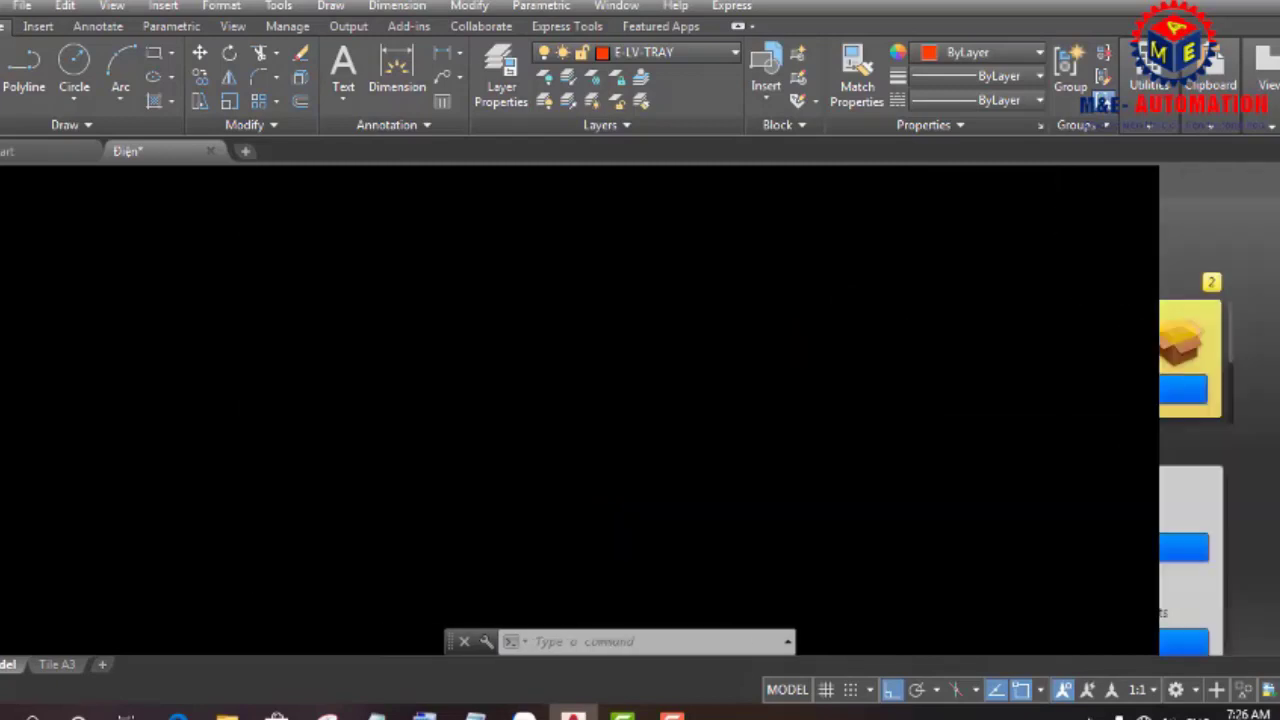
pyautogui.hotkey('ctrl', '3')
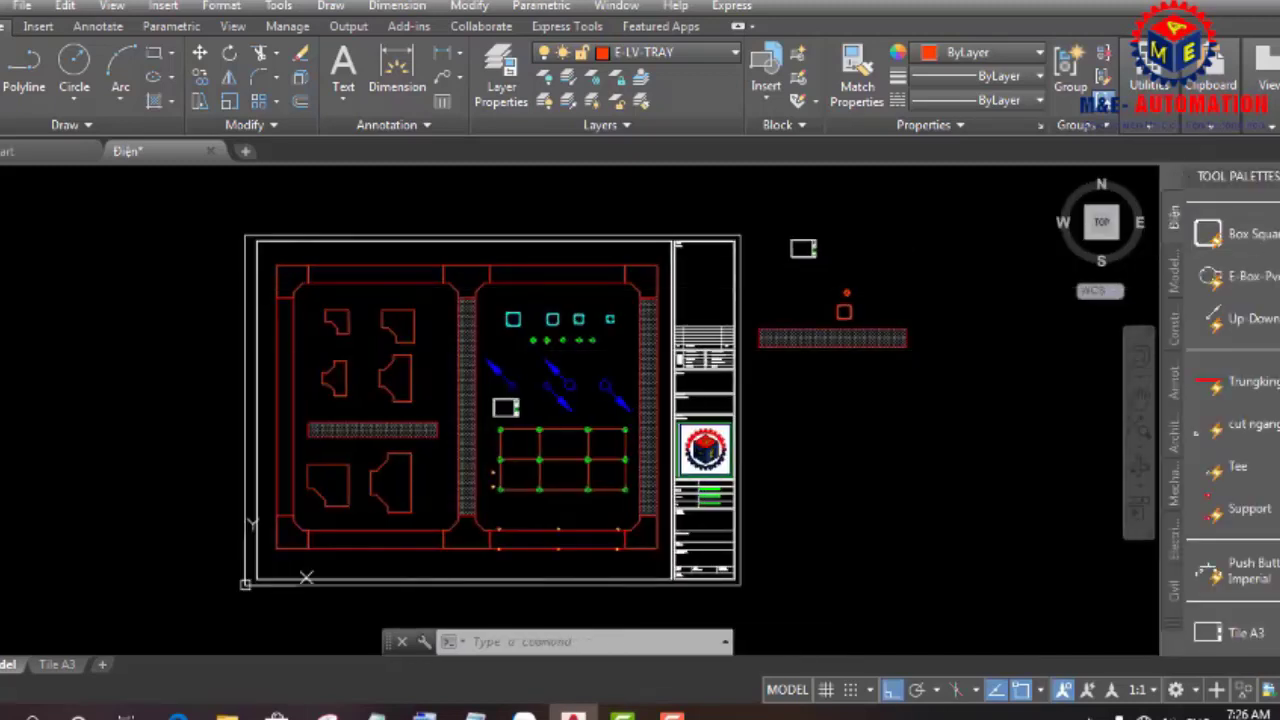
pyautogui.hotkey('ctrl', '3')
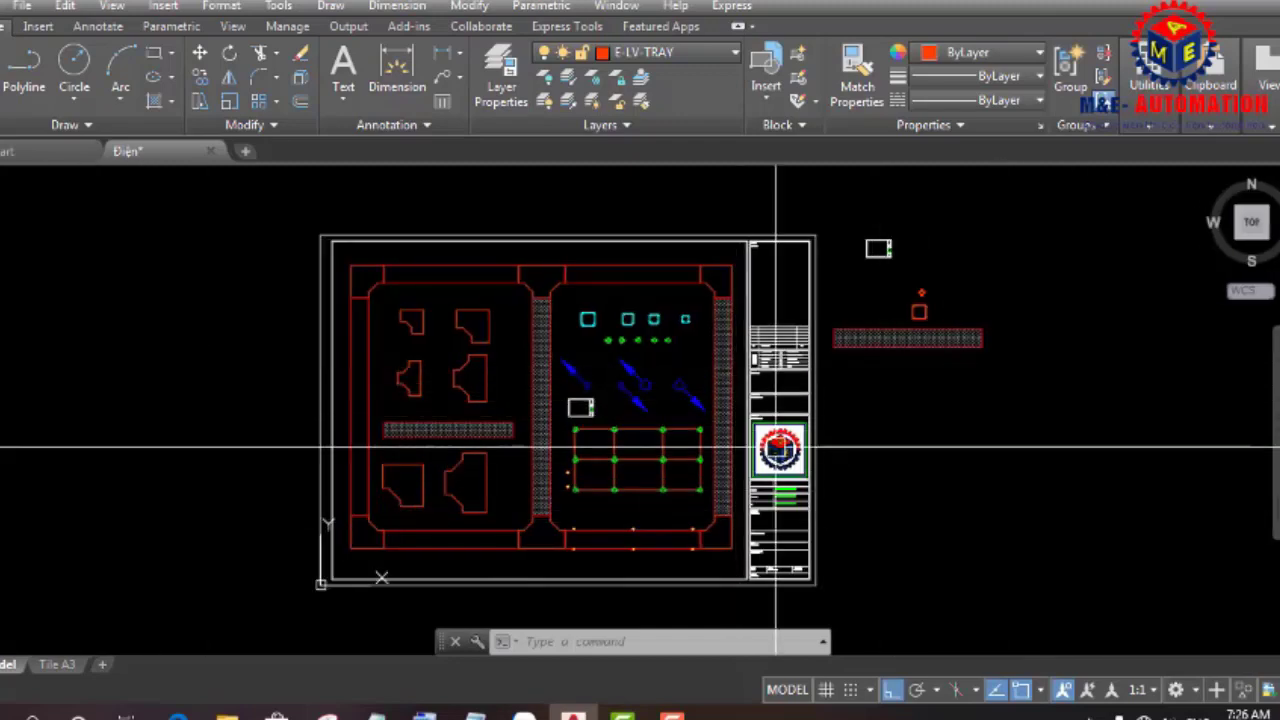
pyautogui.hotkey('ctrl', '3')
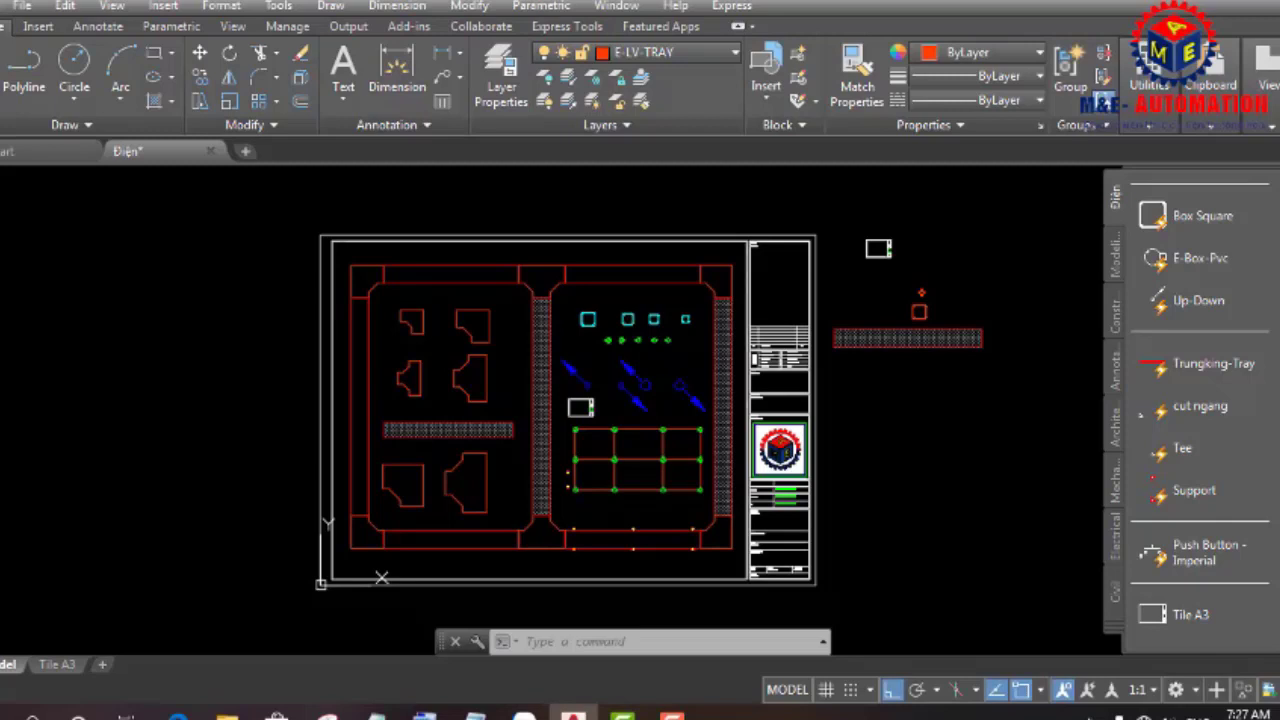
pyautogui.hotkey('ctrl', '3')
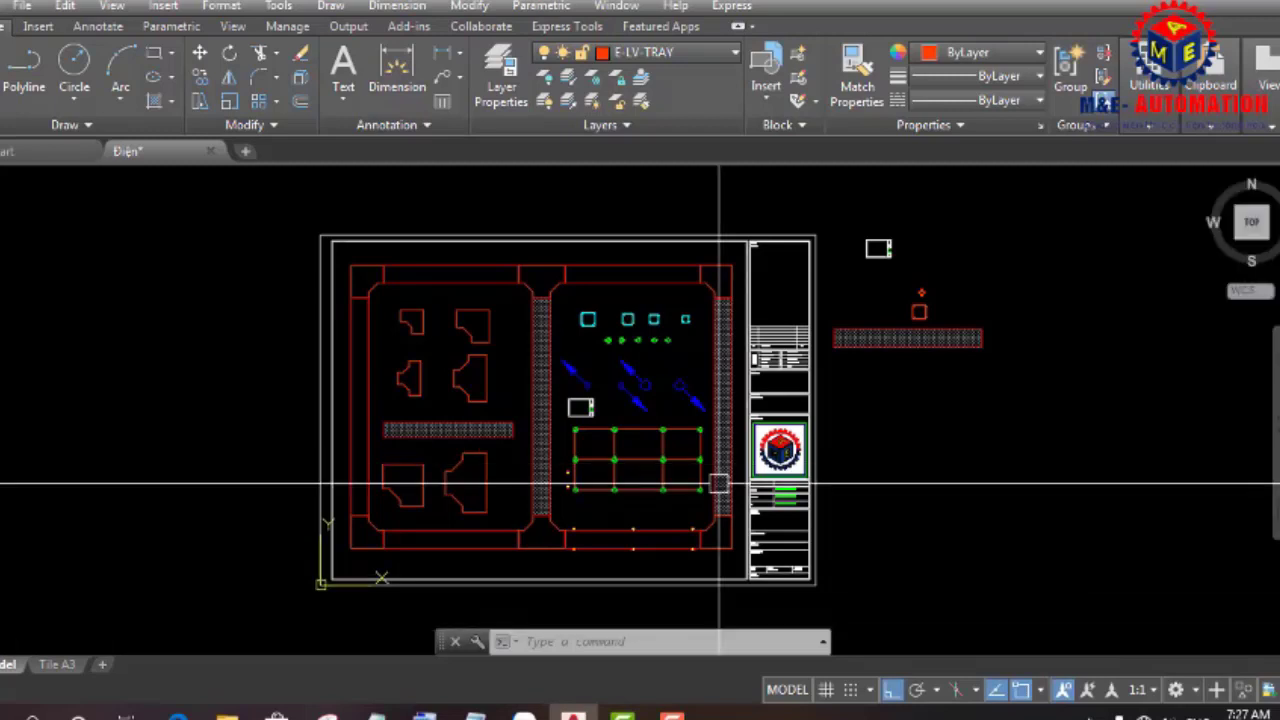
pyautogui.hotkey('ctrl', '3')
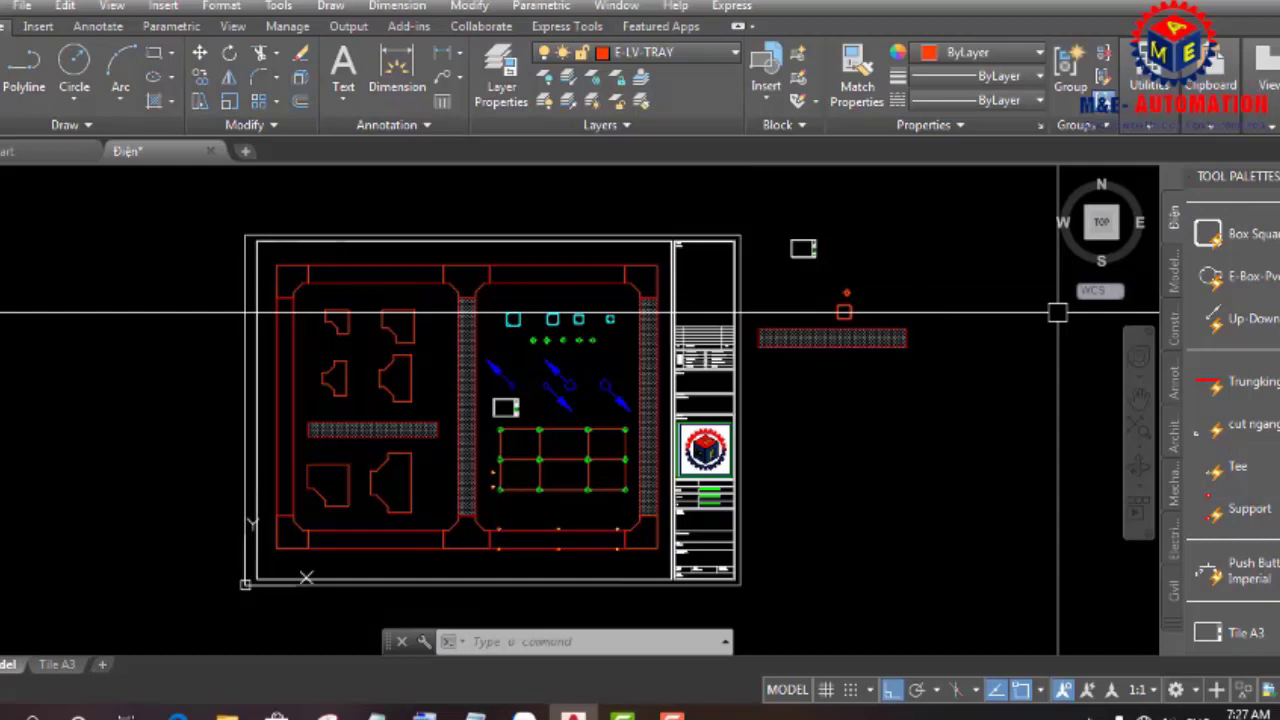
# - Export the Điện palette from Customize Palettes to the Desktop as Điện.xtp
pyautogui.rightClick(1205, 268)
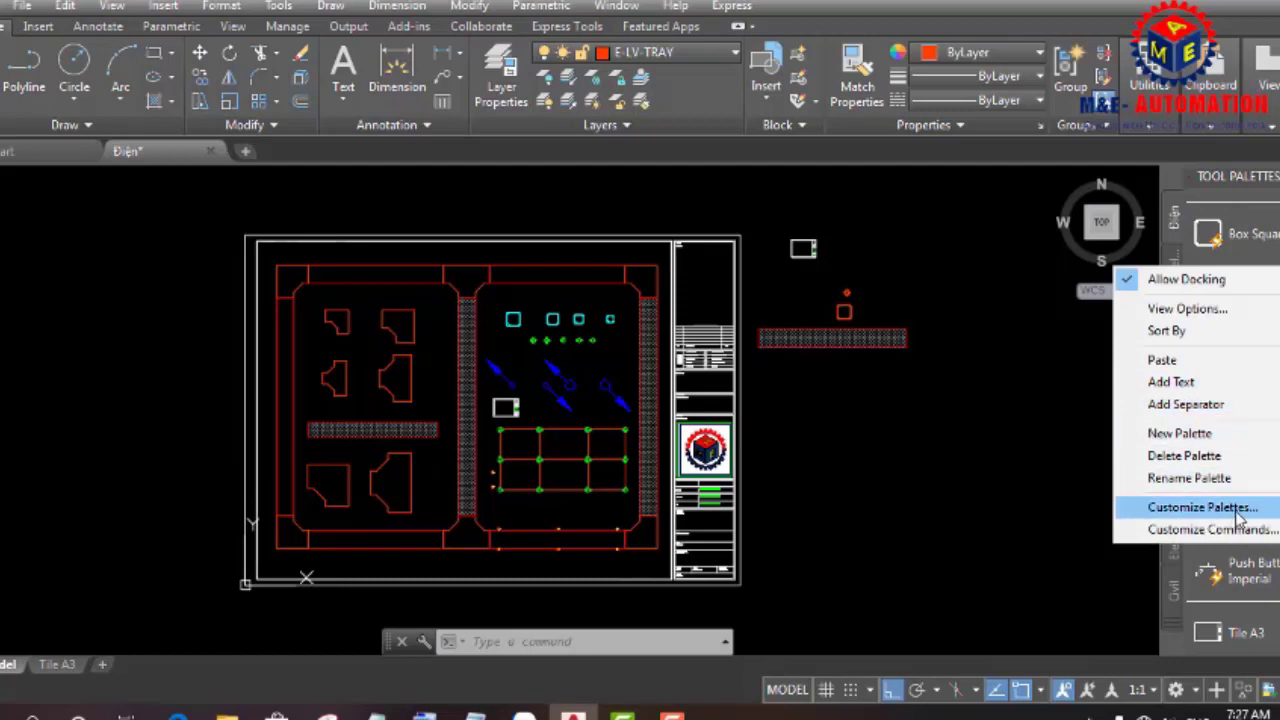
pyautogui.click(1196, 512)
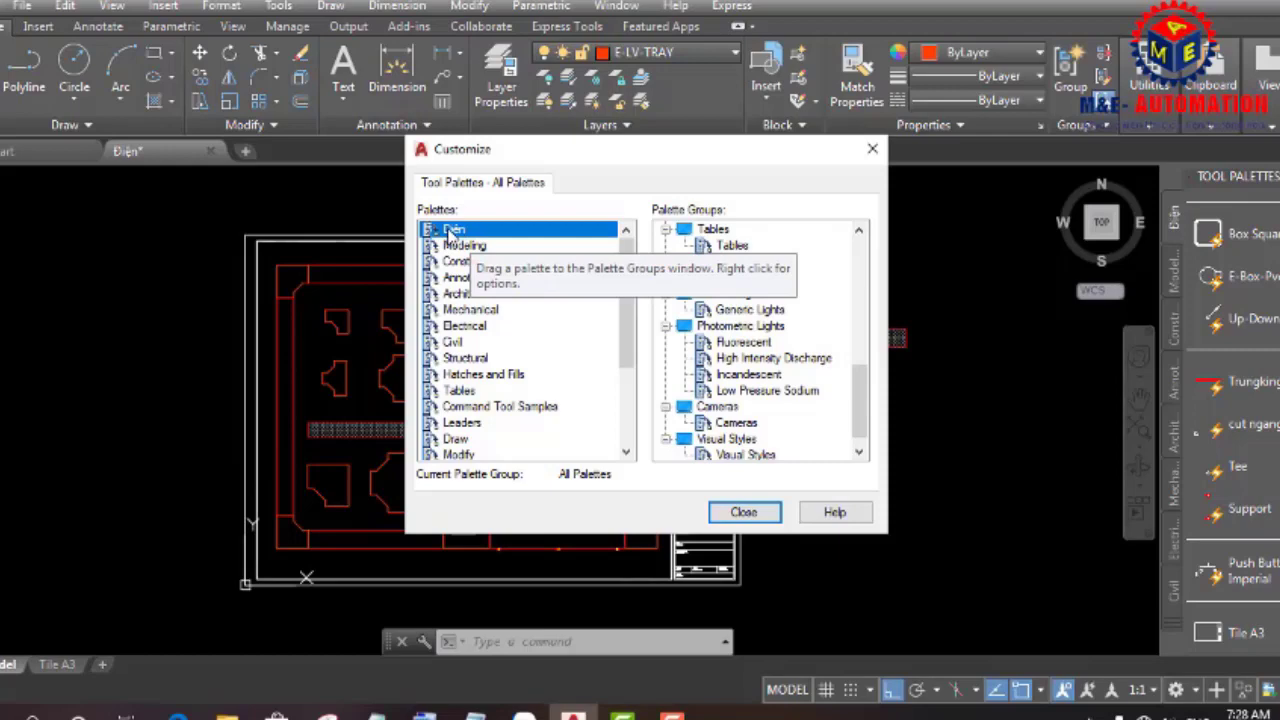
pyautogui.rightClick(449, 232)
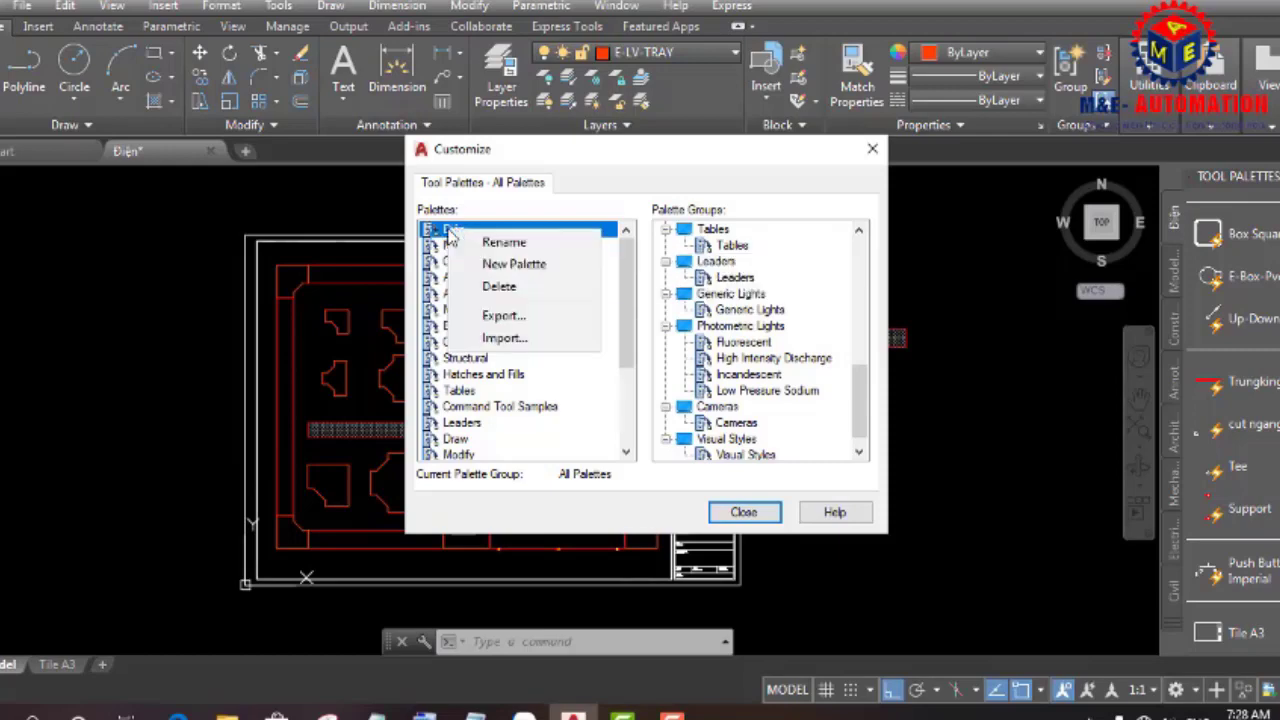
pyautogui.click(516, 318)
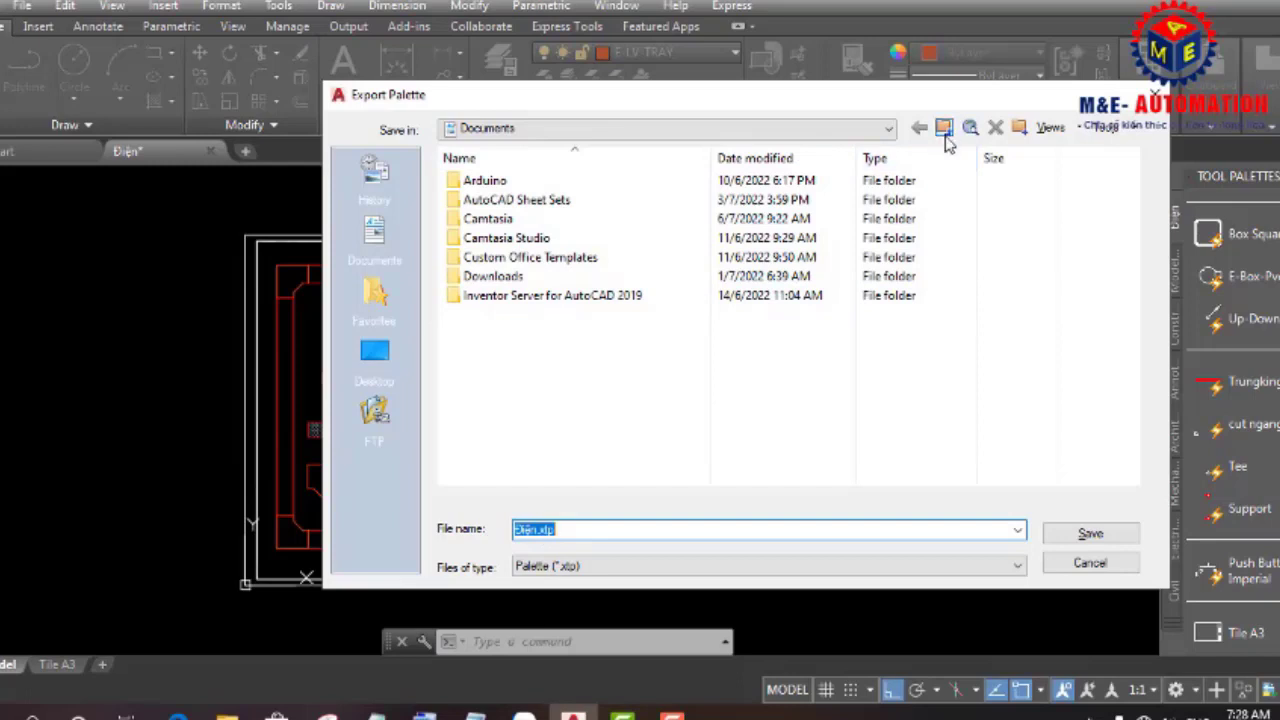
pyautogui.click(944, 129)
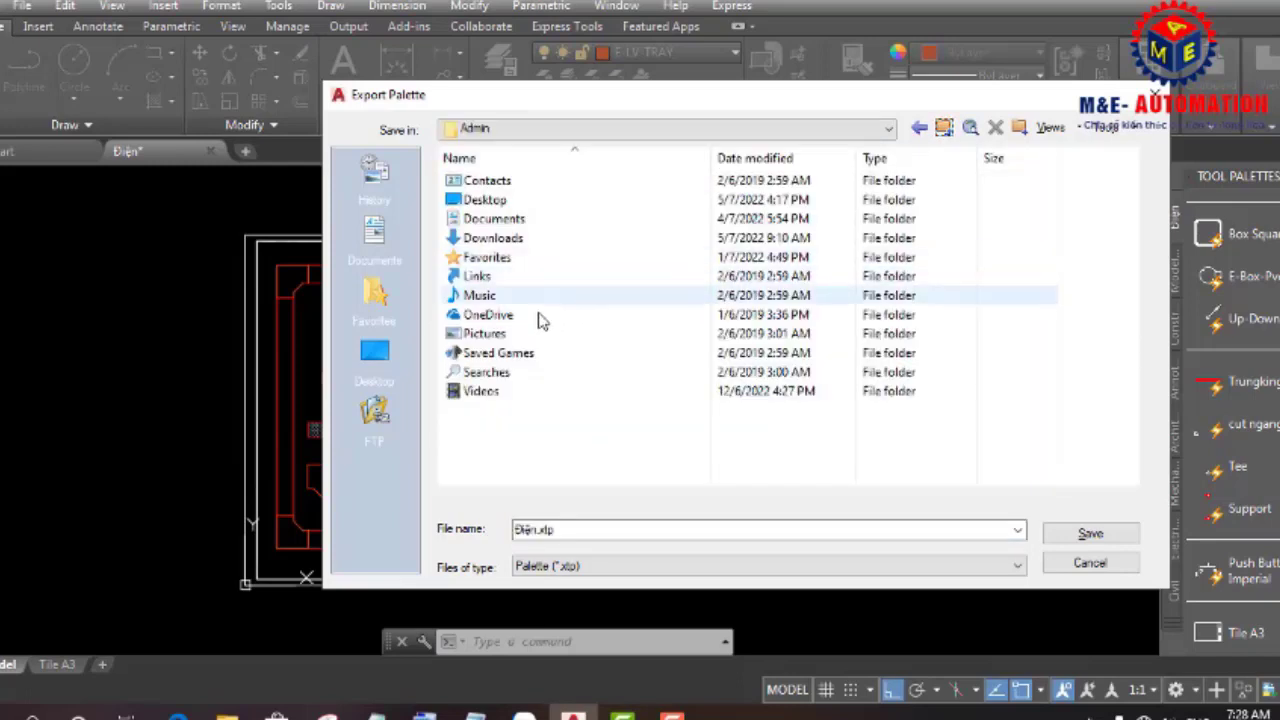
pyautogui.click(944, 128)
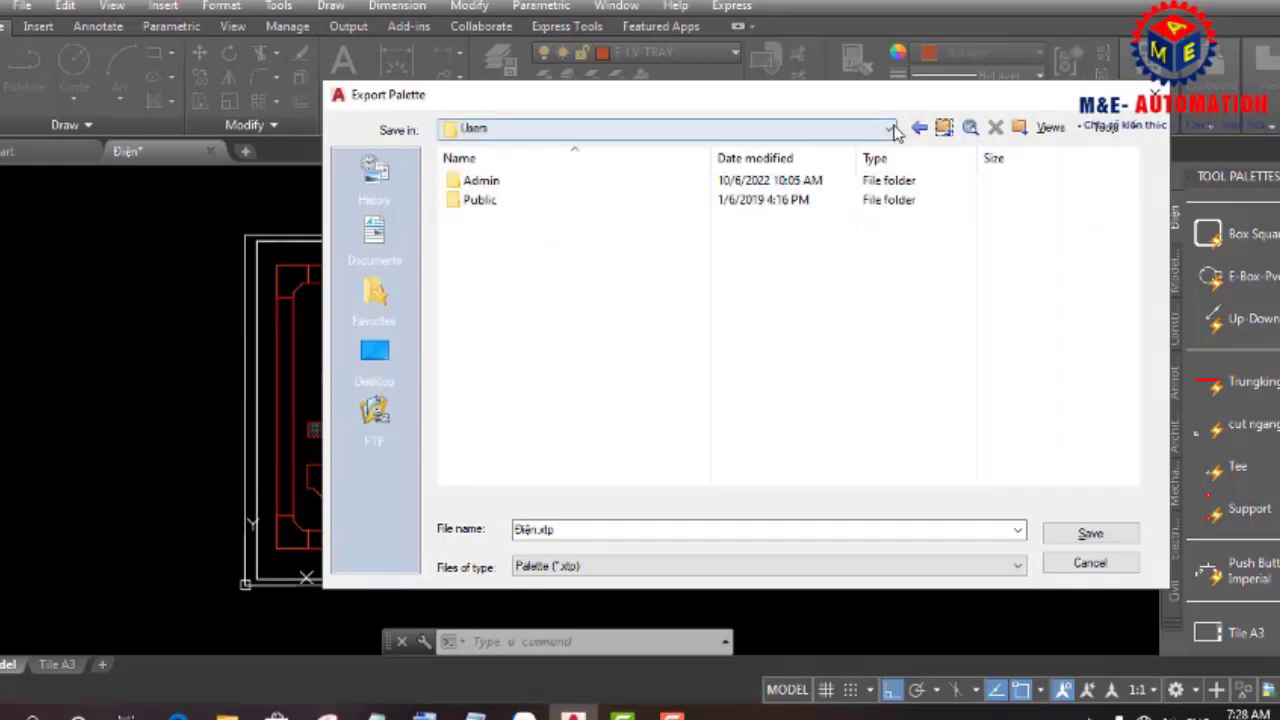
pyautogui.click(374, 350)
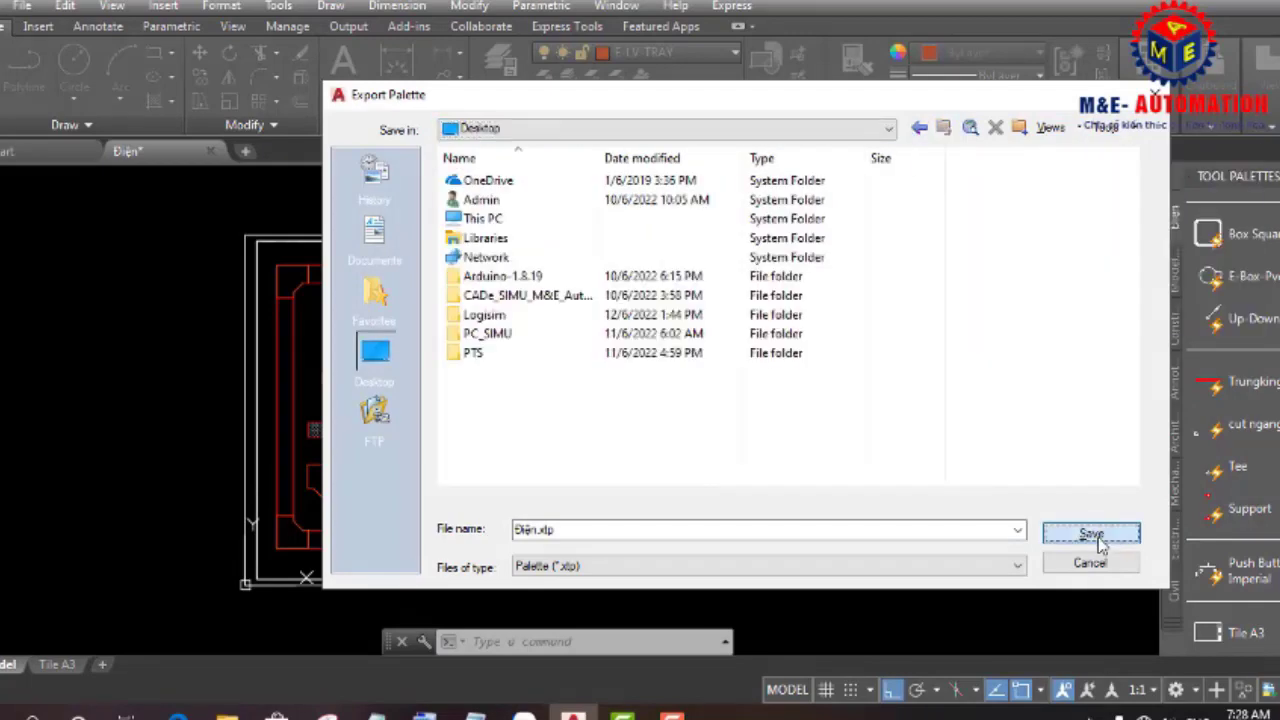
pyautogui.click(1100, 535)
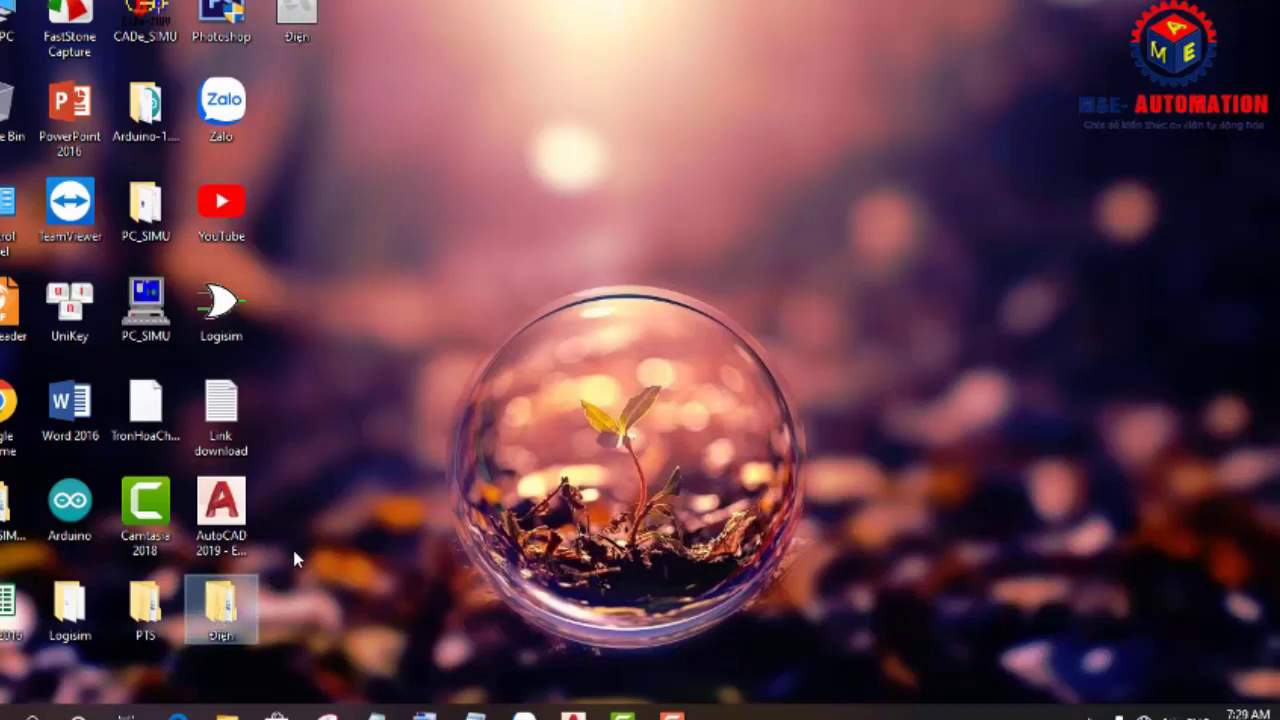
# - Check the exported Điện folder's contents on the Desktop, then close it
pyautogui.doubleClick(221, 608)
pyautogui.click(1272, 100)
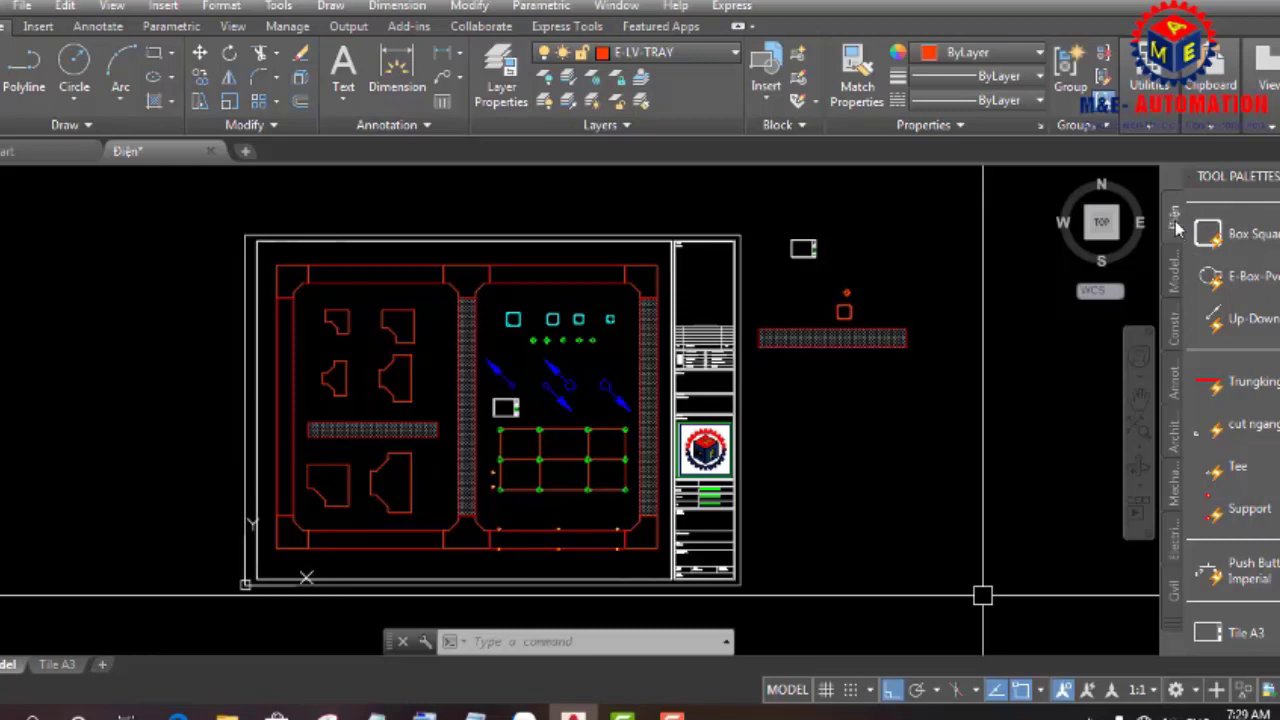
# - Delete the Điện palette from the Tool Palettes
pyautogui.rightClick(1175, 221)
pyautogui.click(1178, 230)
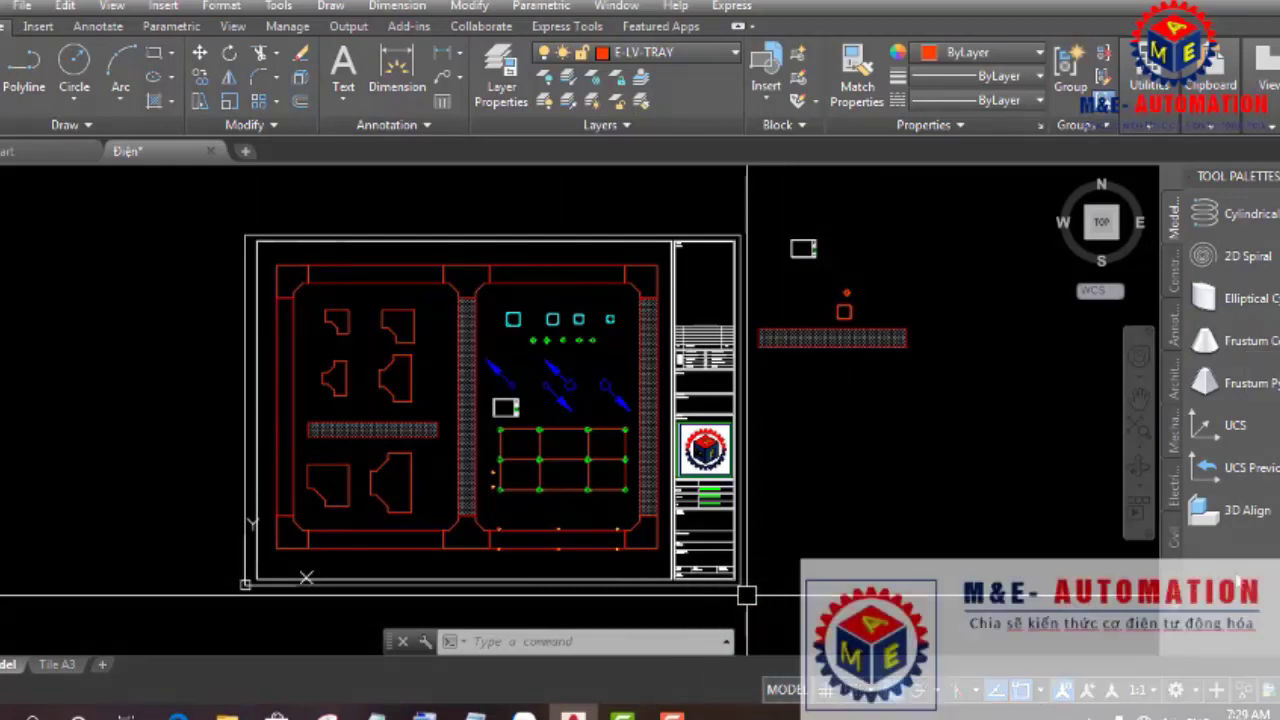
pyautogui.rightClick(1118, 294)
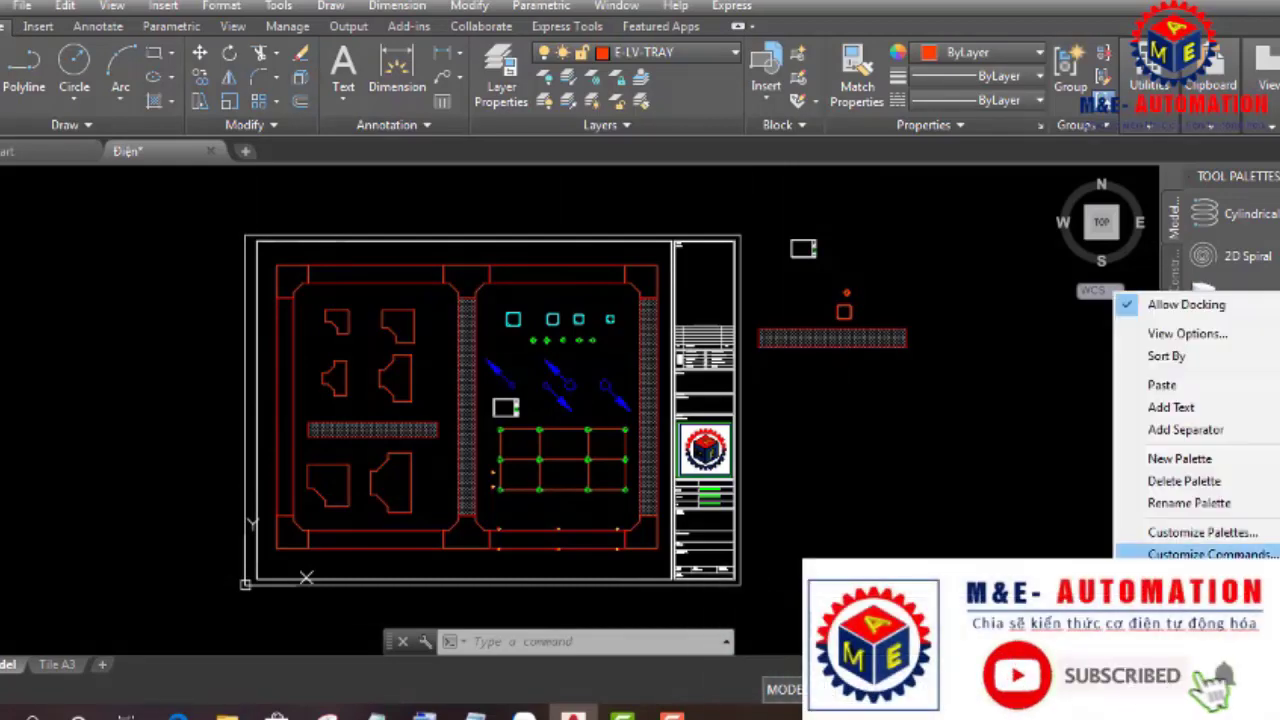
pyautogui.click(1183, 535)
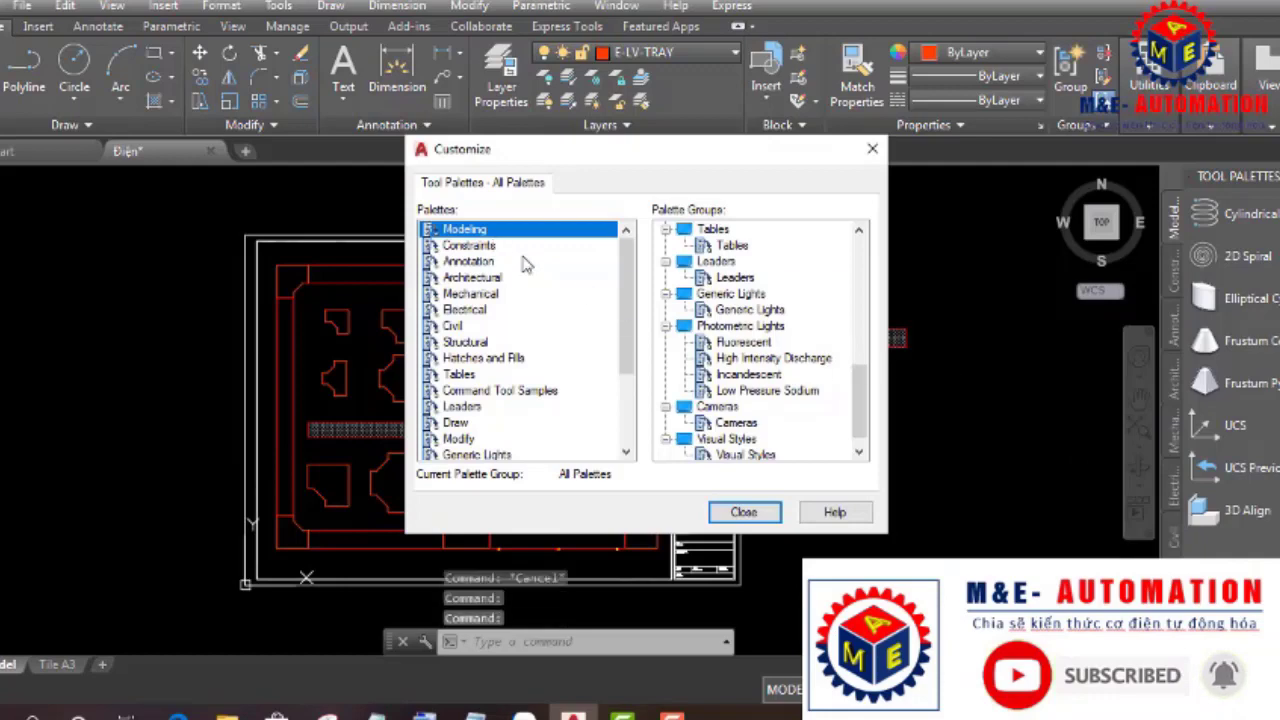
# - Import Điện.xtp from the Desktop through Customize Palettes to restore the Điện palette
pyautogui.scroll(-1, 612, 320)
pyautogui.scroll(1, 612, 320)
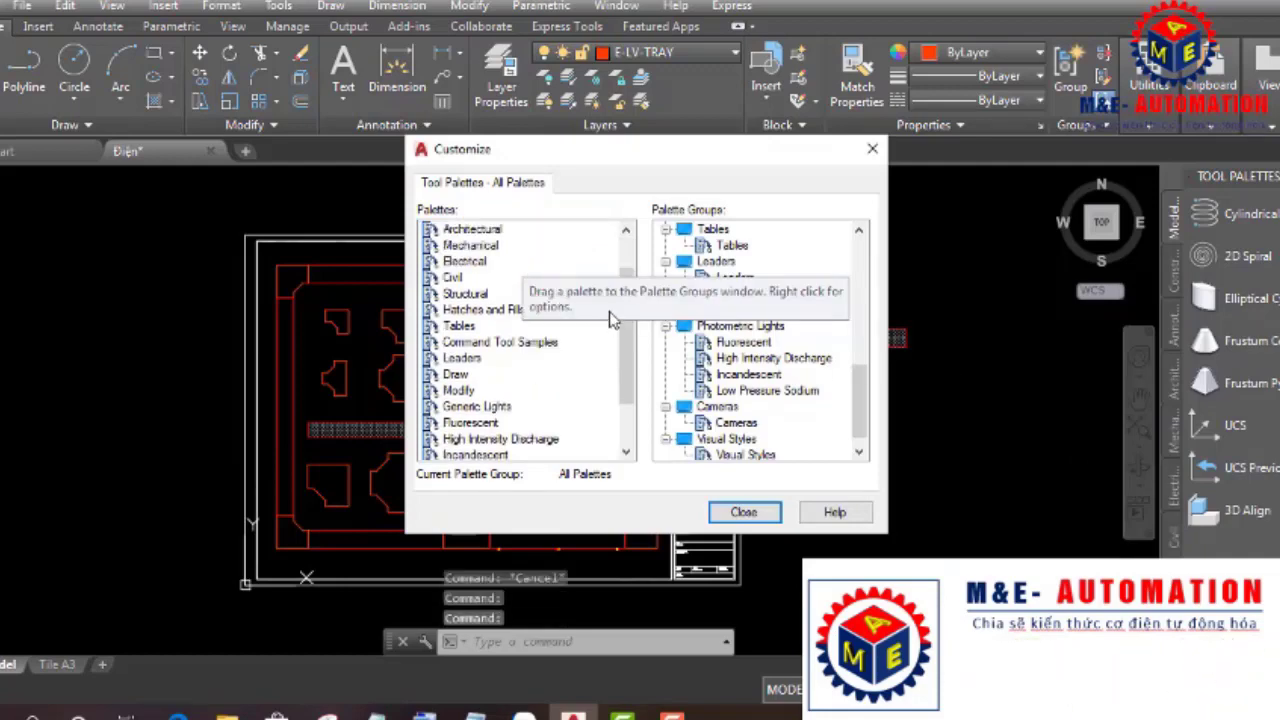
pyautogui.click(558, 230)
pyautogui.rightClick(560, 238)
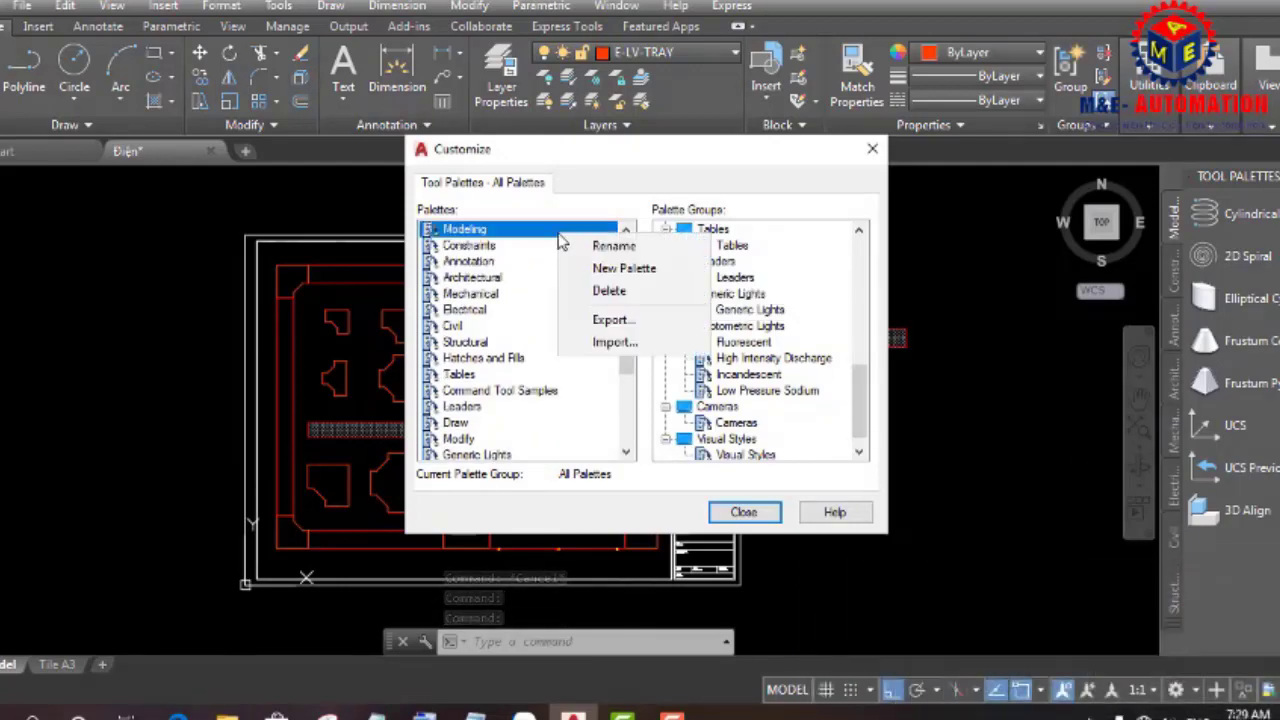
pyautogui.click(606, 346)
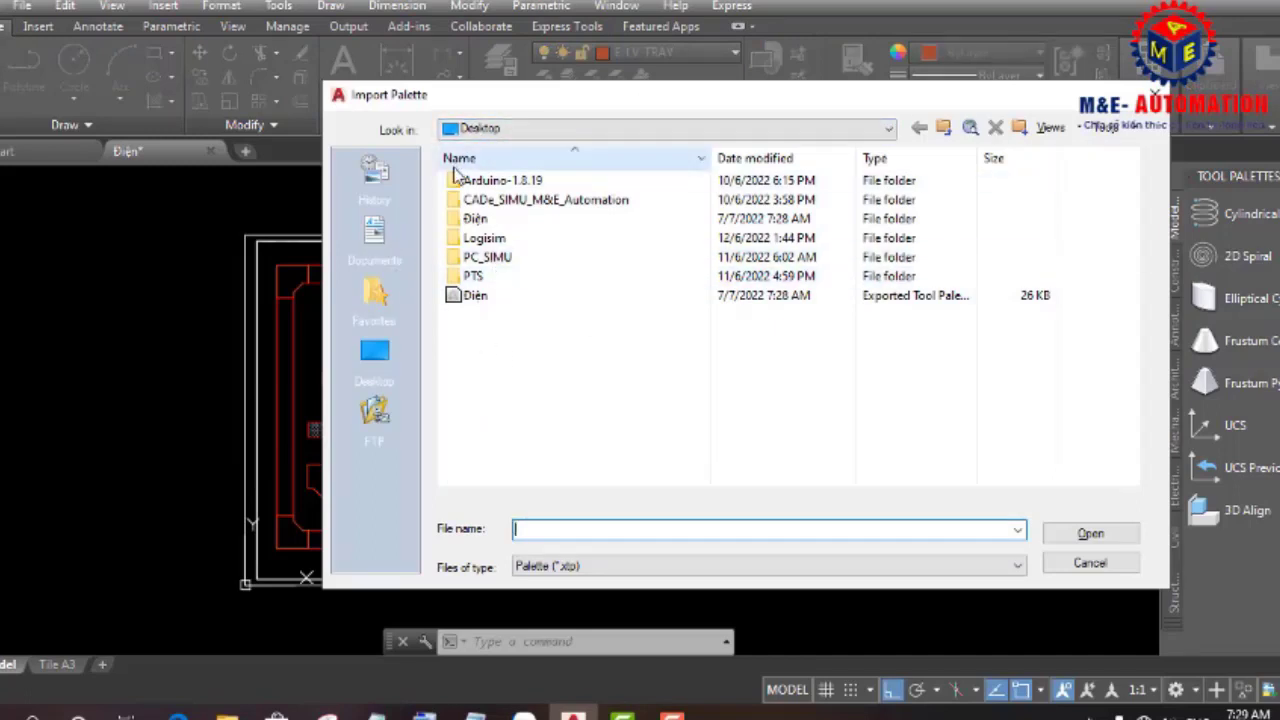
pyautogui.click(481, 303)
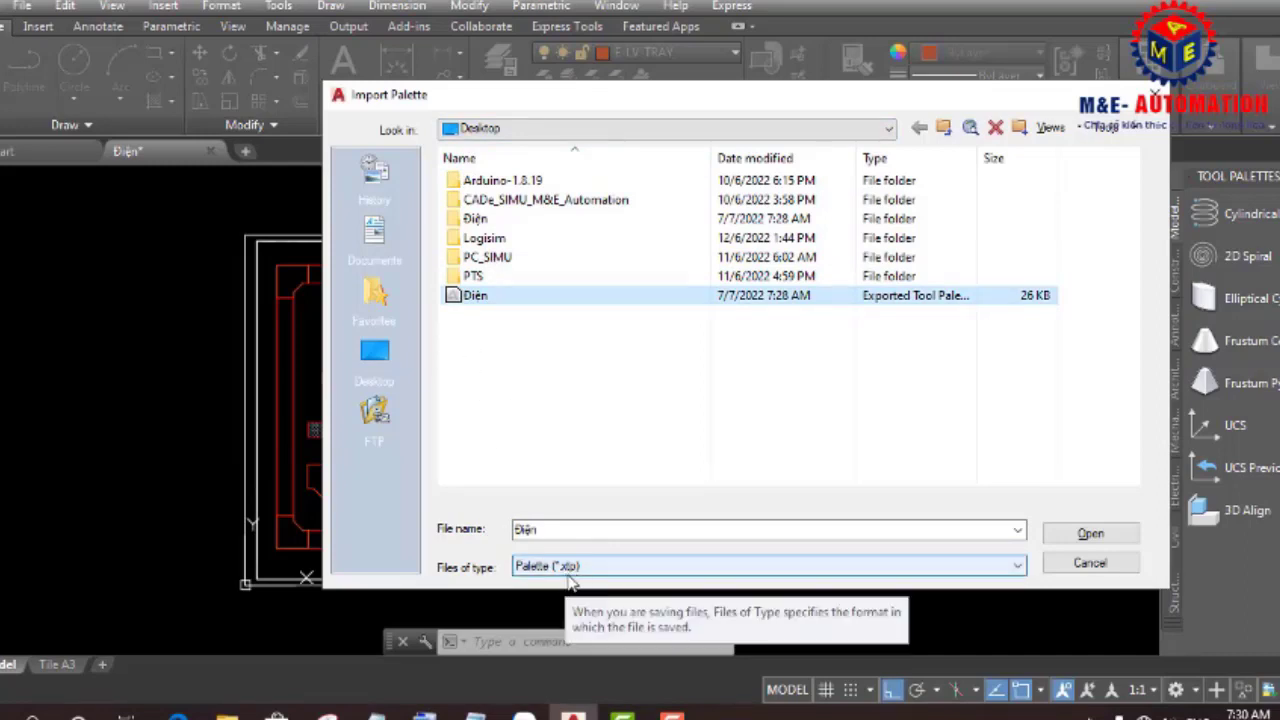
pyautogui.click(1090, 536)
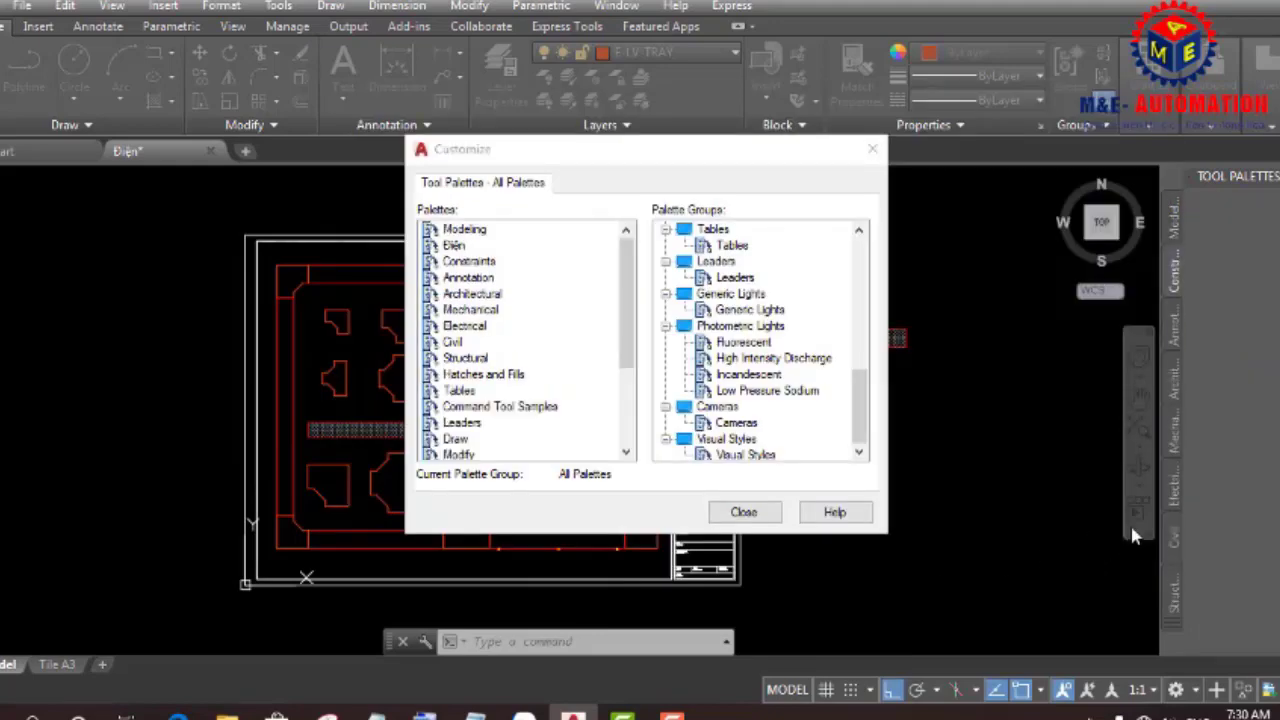
pyautogui.click(765, 513)
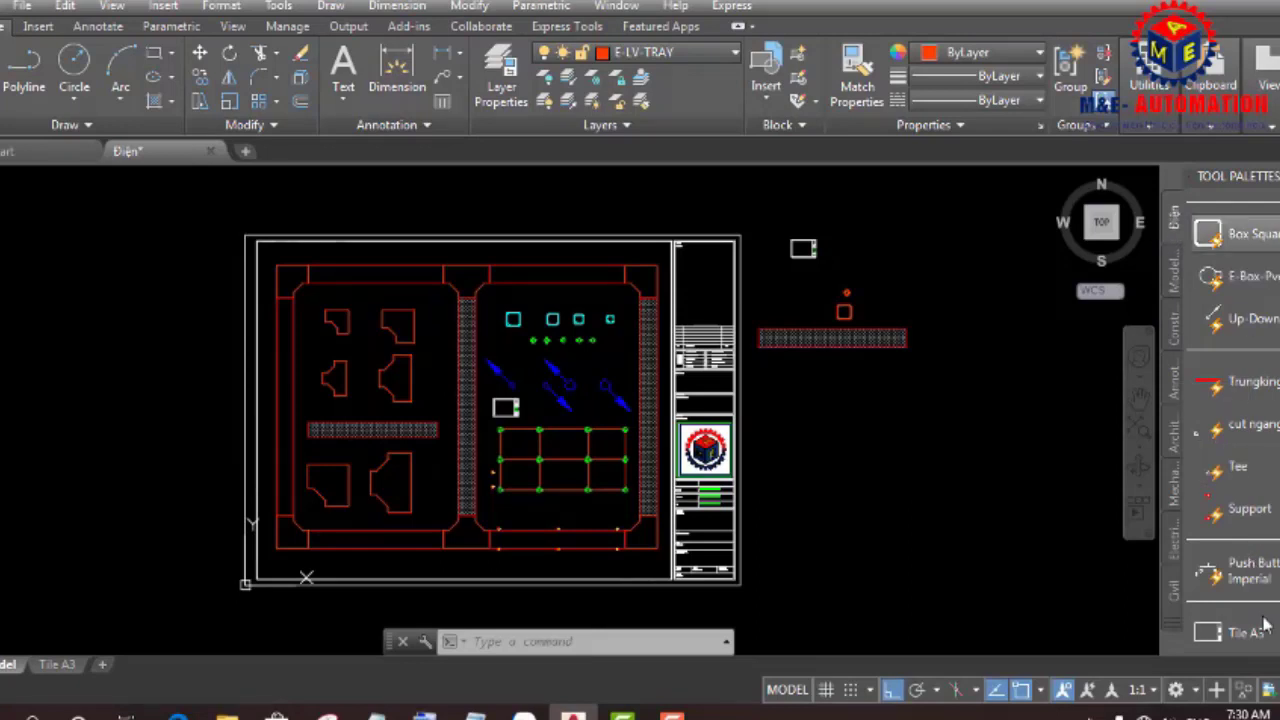
# - Pick the Support block from the imported Điện palette
pyautogui.click(1075, 395)
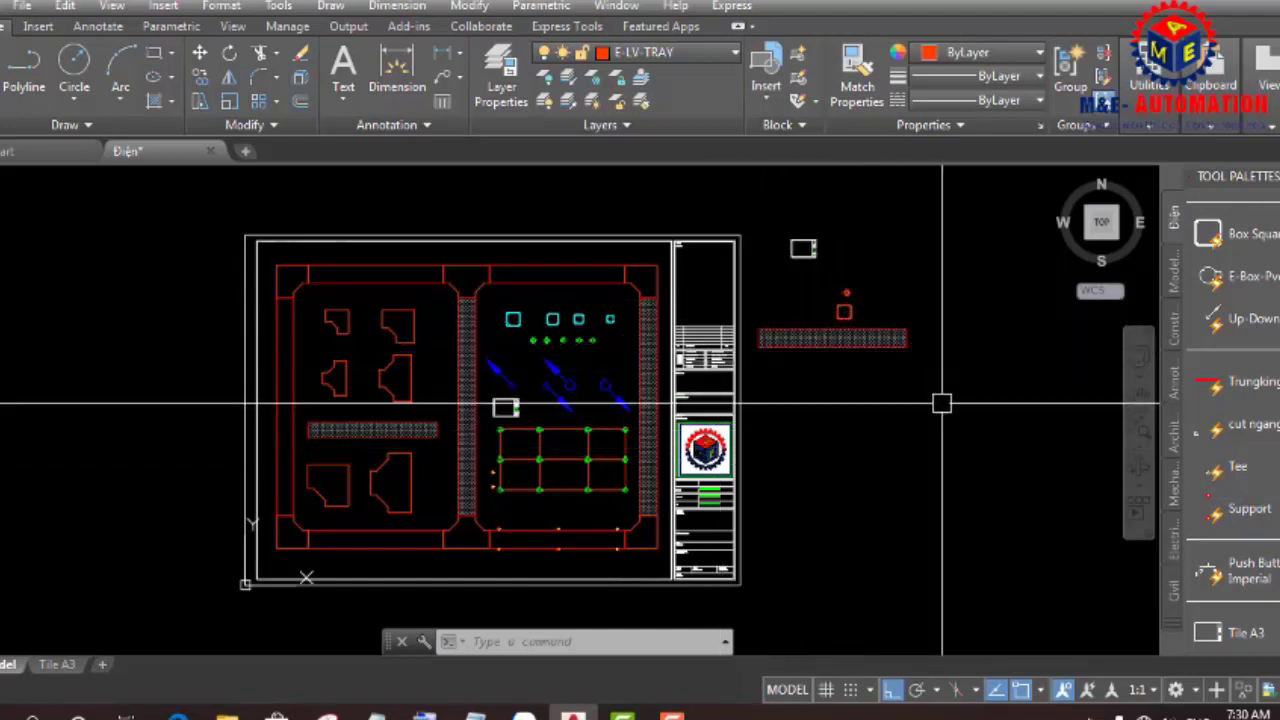
pyautogui.click(1262, 515)
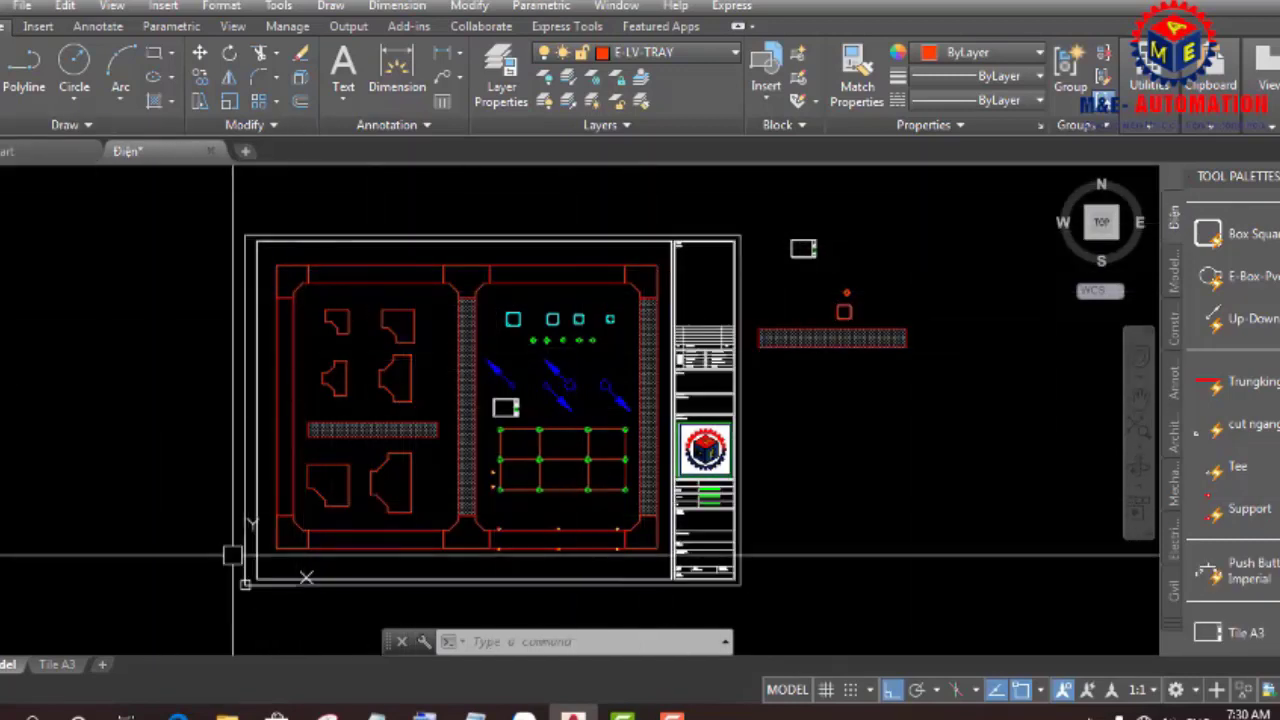
pyautogui.press('e')
pyautogui.press('space')
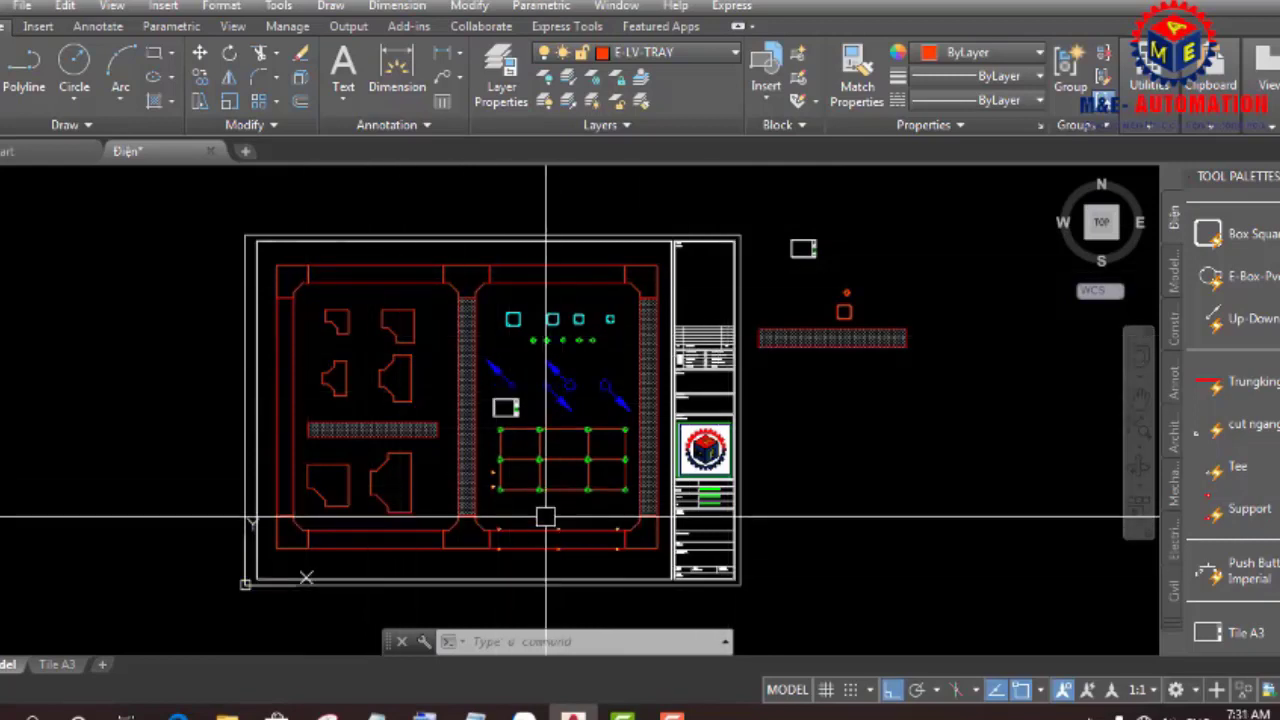
pyautogui.moveTo(740, 220); pyautogui.dragTo(920, 360)
pyautogui.press('Return')
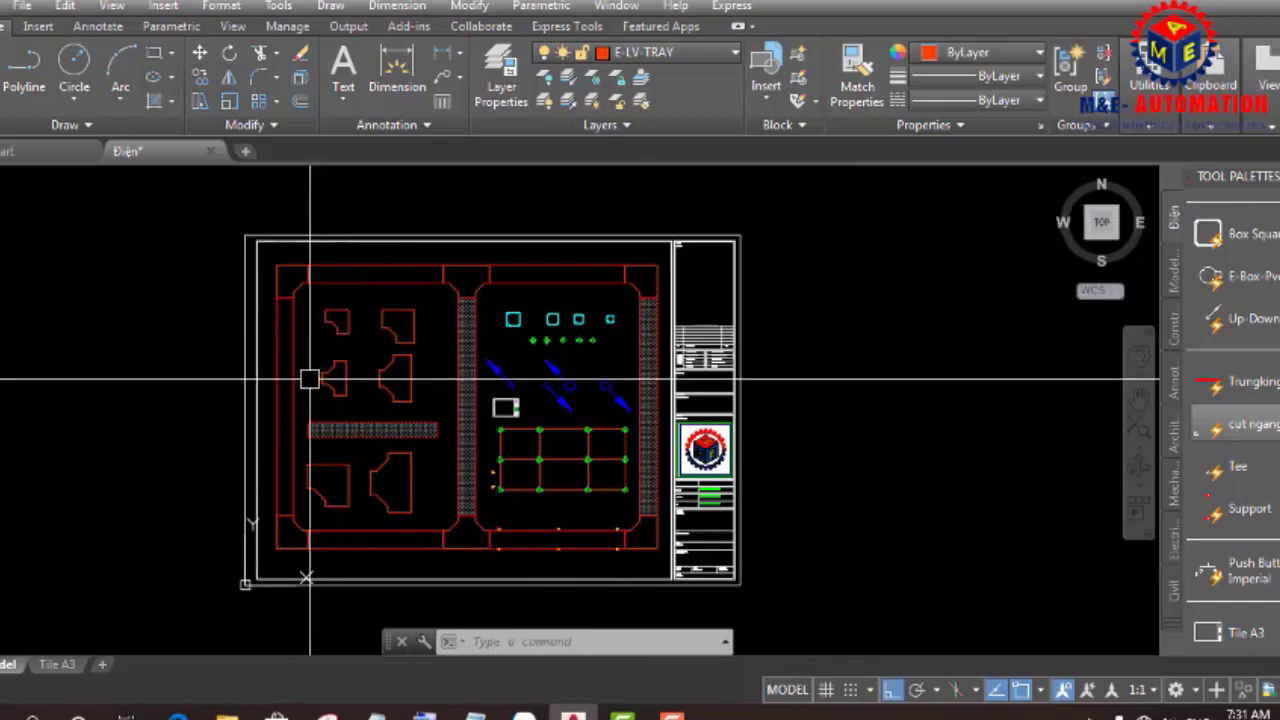
pyautogui.click(466, 475)
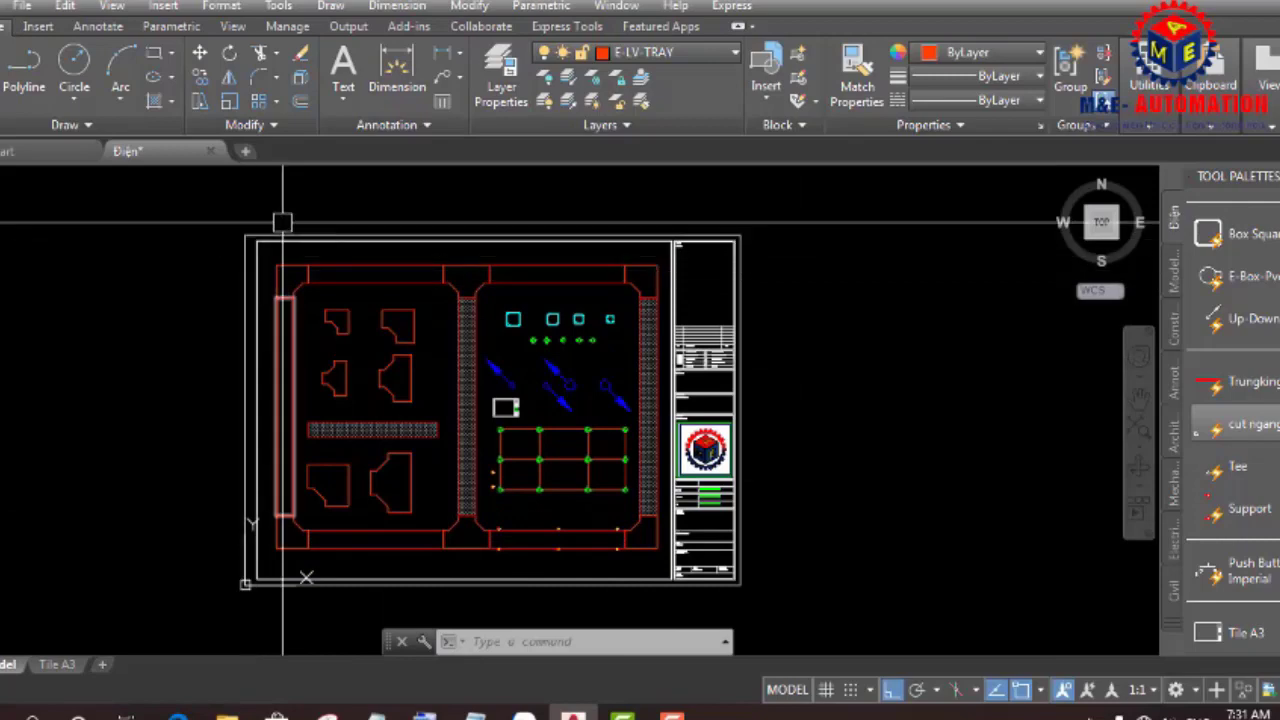
pyautogui.press('Escape')
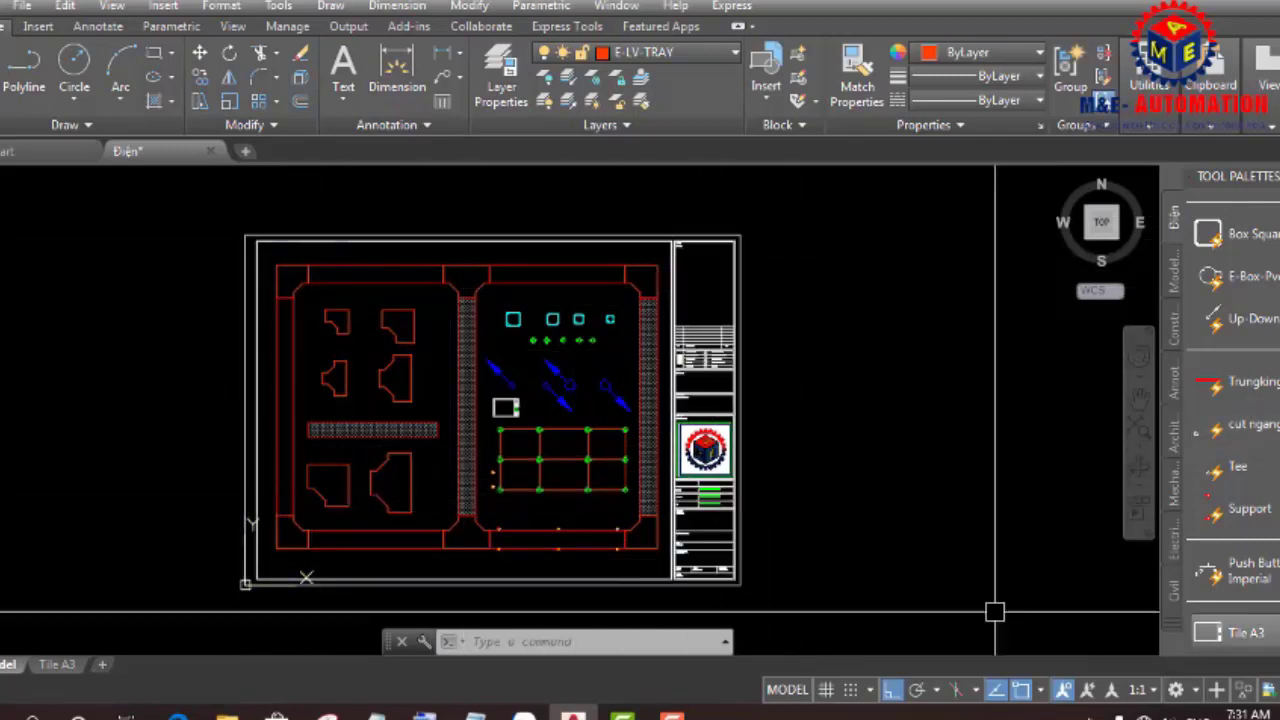